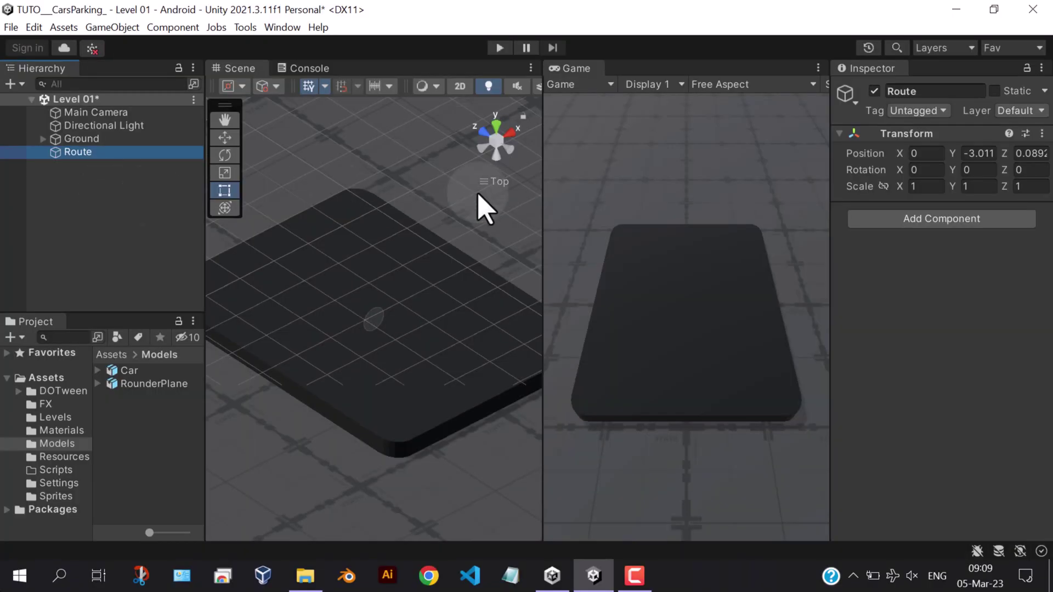
Reset the Route object's transform to its default values and save the Level 01 scene.
{"action": "left_click", "coordinate": [1042, 133]}
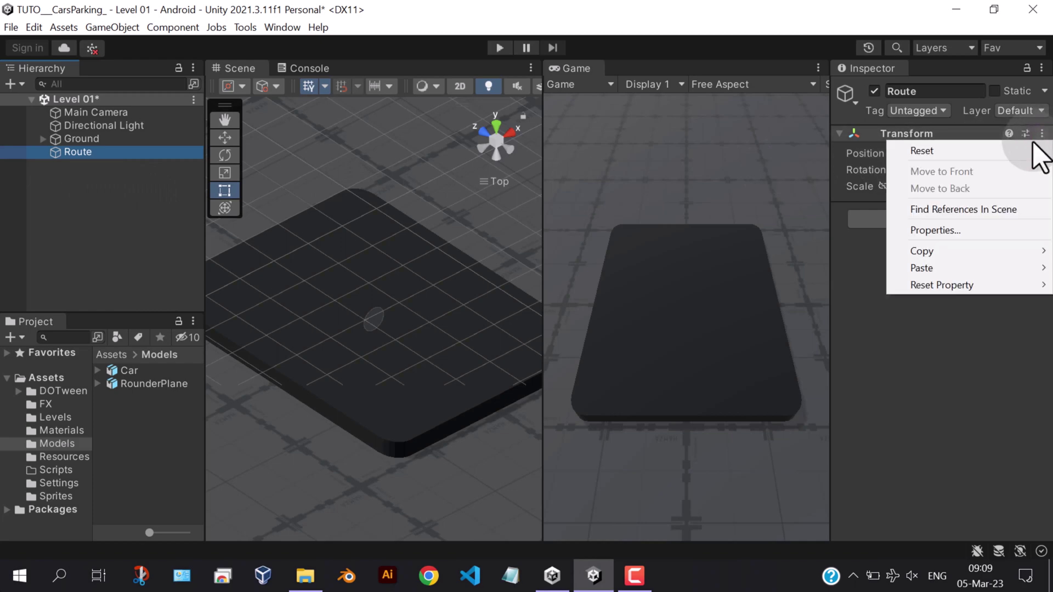
{"action": "left_click", "coordinate": [954, 149]}
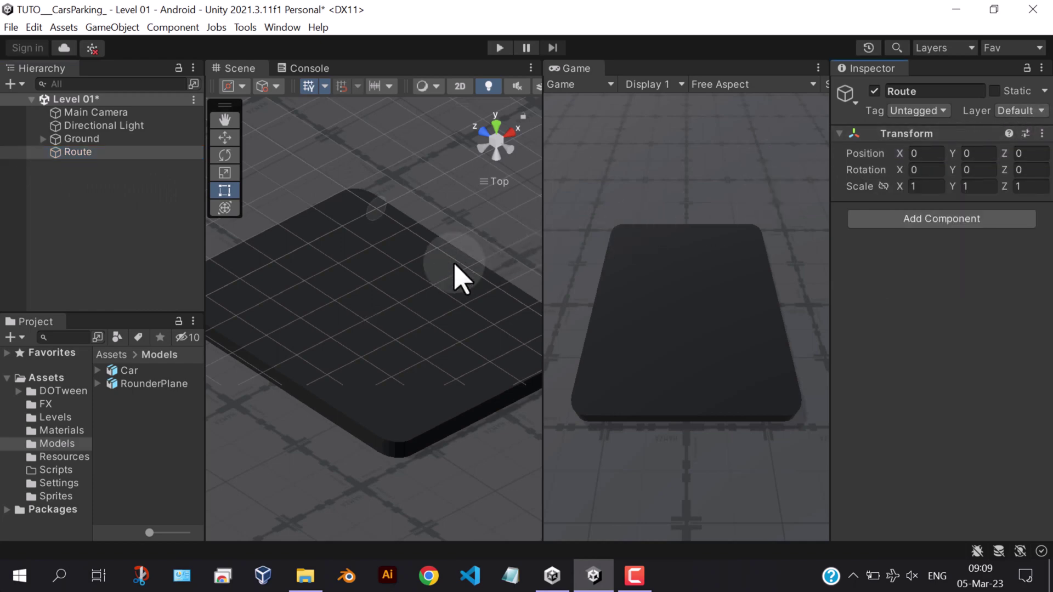
{"action": "left_click", "coordinate": [496, 129]}
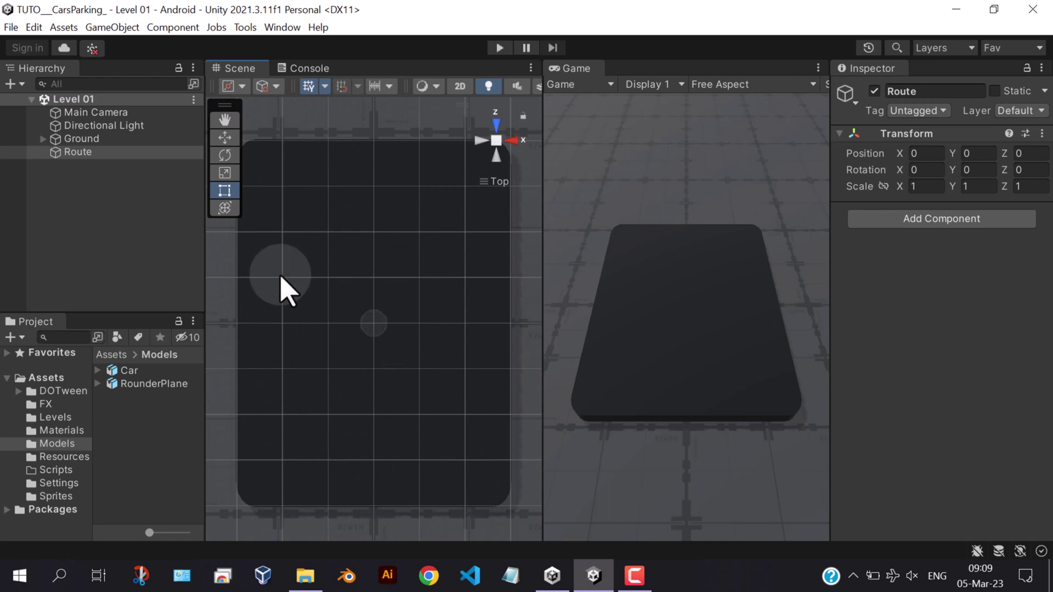
{"action": "key", "text": "ctrl+s"}
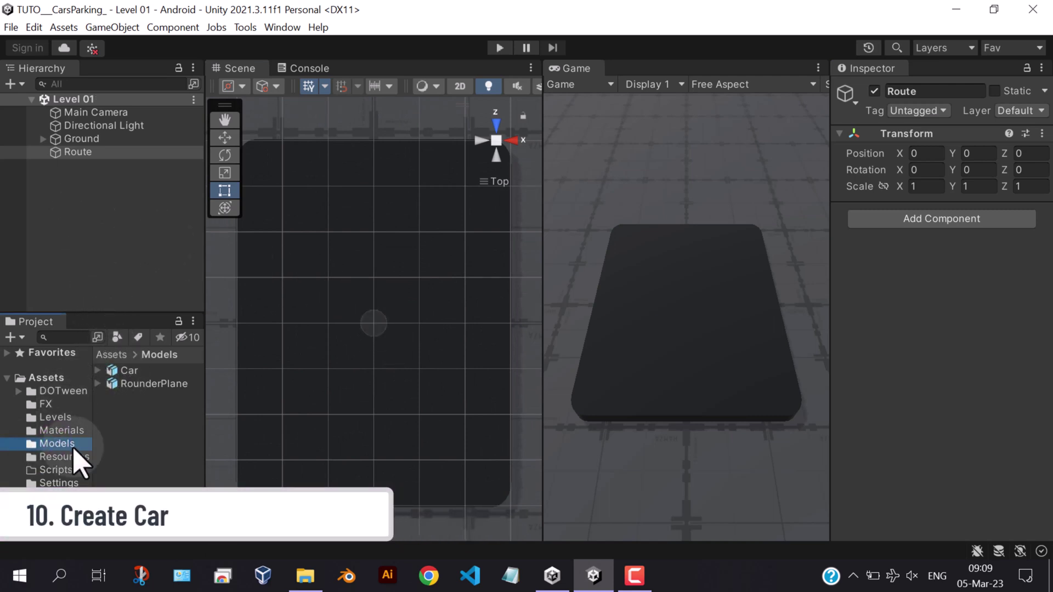
Add the Car model from the Models folder as a child of Route and rename it Car_.
{"action": "left_click_drag", "start_coordinate": [127, 372], "coordinate": [122, 275]}
{"action": "left_click_drag", "start_coordinate": [83, 150], "coordinate": [80, 150]}
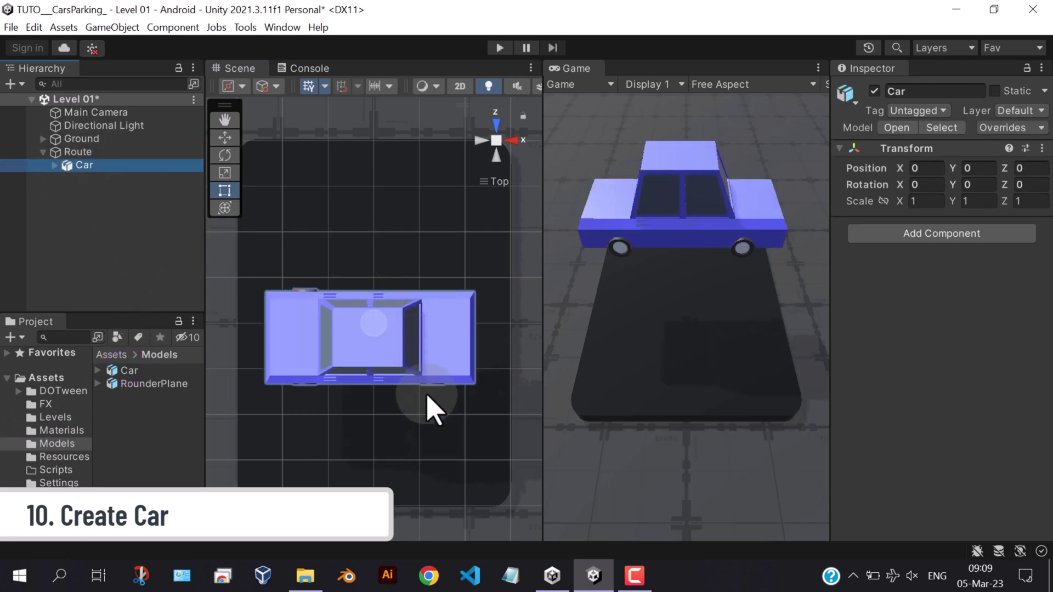
{"action": "left_click", "coordinate": [104, 167]}
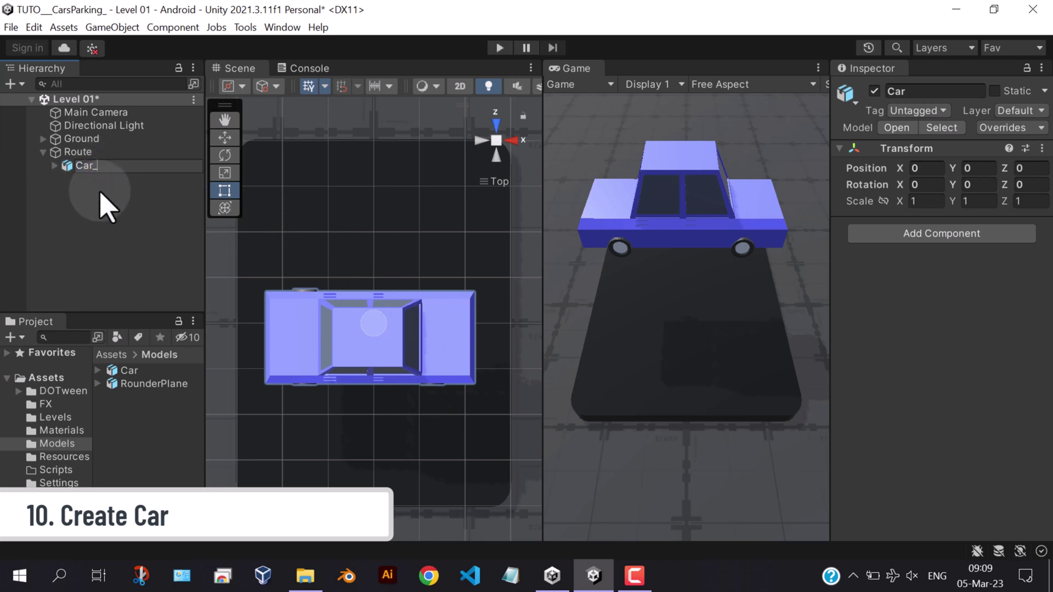
{"action": "left_click", "coordinate": [104, 197]}
Create an empty child object named Car under Route and lower it to a Y position of -2.6.
{"action": "right_click", "coordinate": [86, 155]}
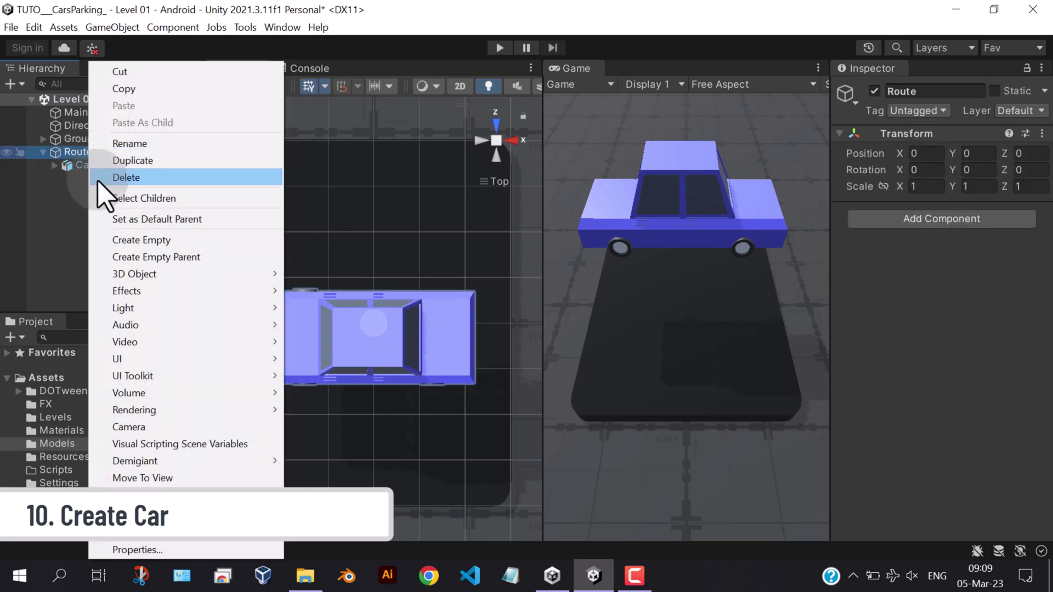
{"action": "left_click", "coordinate": [137, 241]}
{"action": "type", "text": "C"}
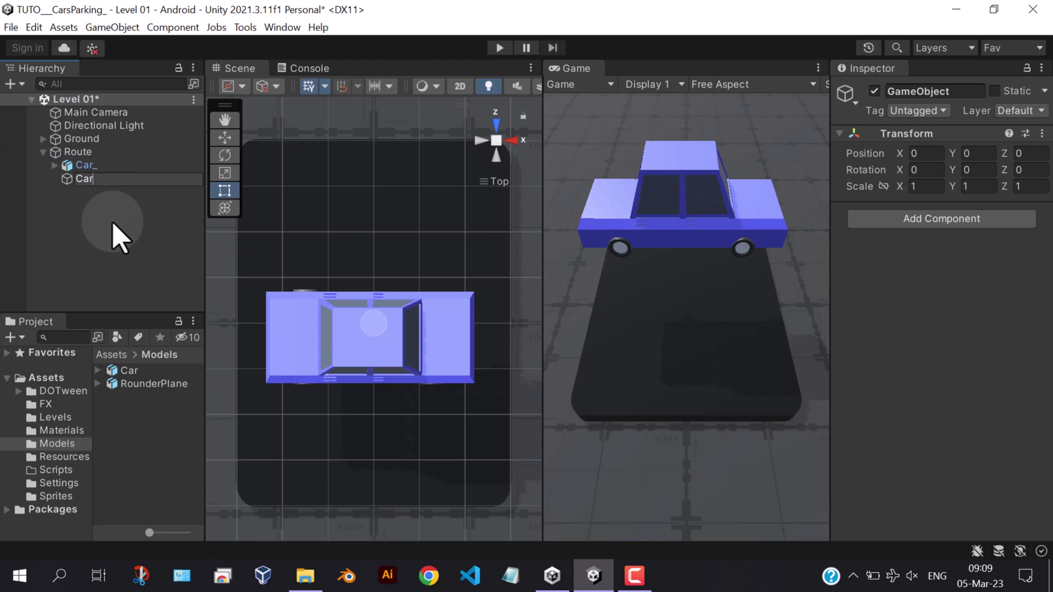
{"action": "type", "text": "ar"}
{"action": "left_click", "coordinate": [112, 222]}
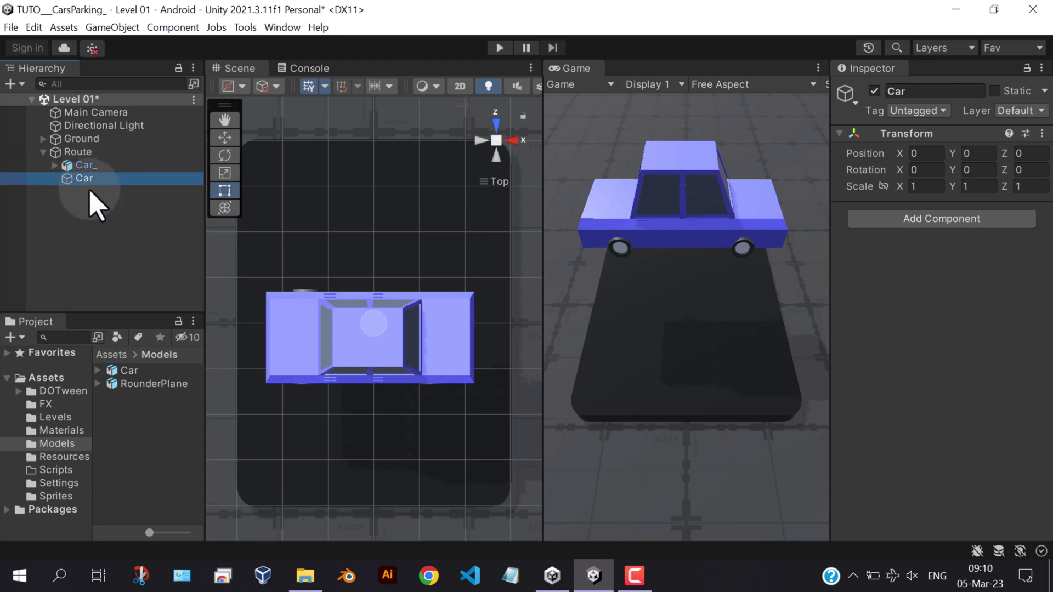
{"action": "left_click", "coordinate": [477, 140]}
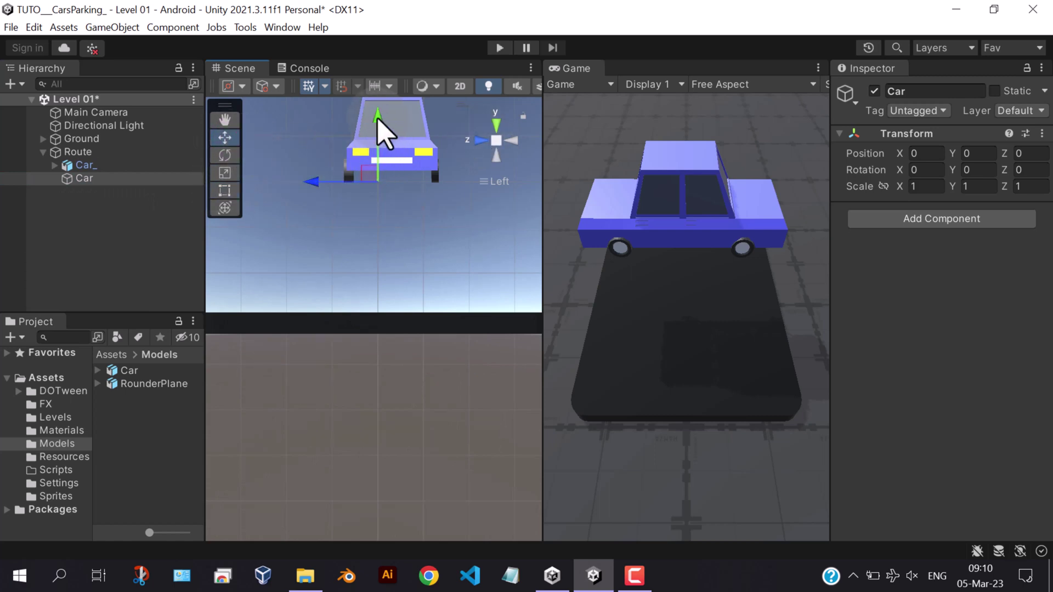
{"action": "left_click", "coordinate": [493, 132]}
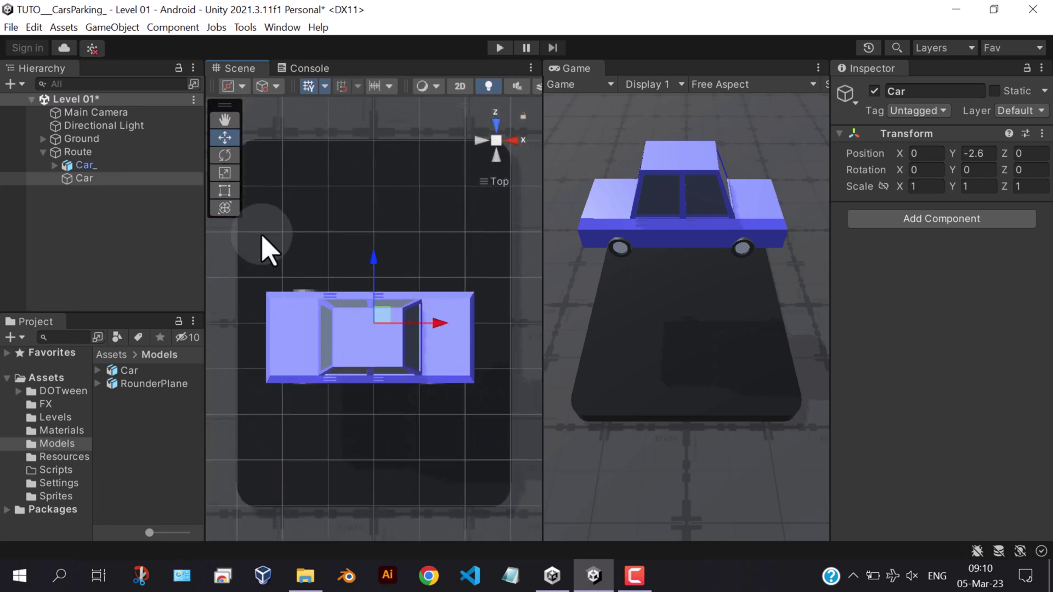
Completely unpack the Car_ prefab so that its child parts can be reorganised.
{"action": "left_click", "coordinate": [55, 165]}
{"action": "left_click", "coordinate": [88, 165]}
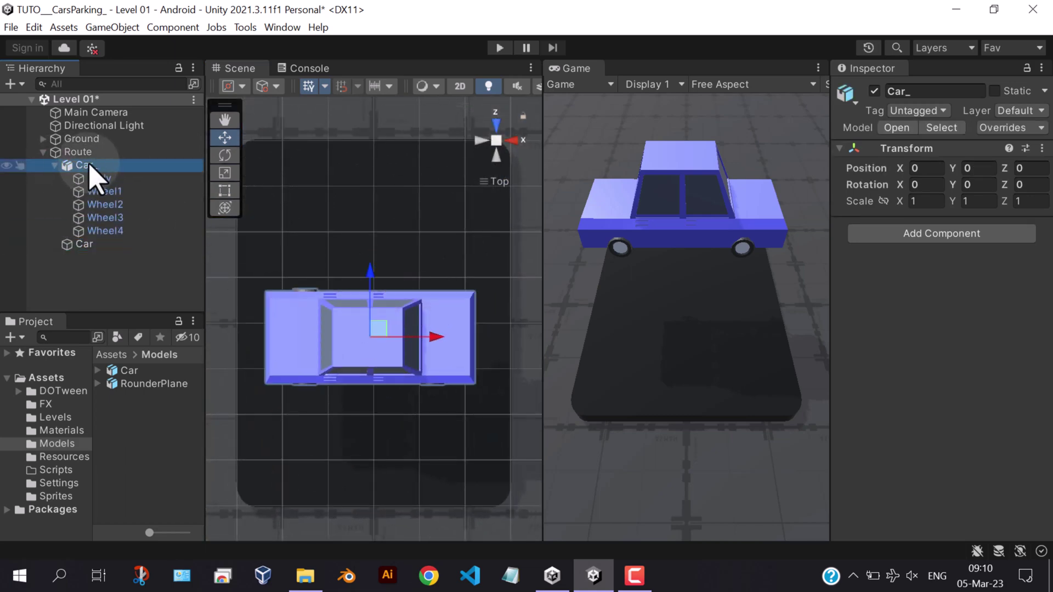
{"action": "right_click", "coordinate": [98, 177]}
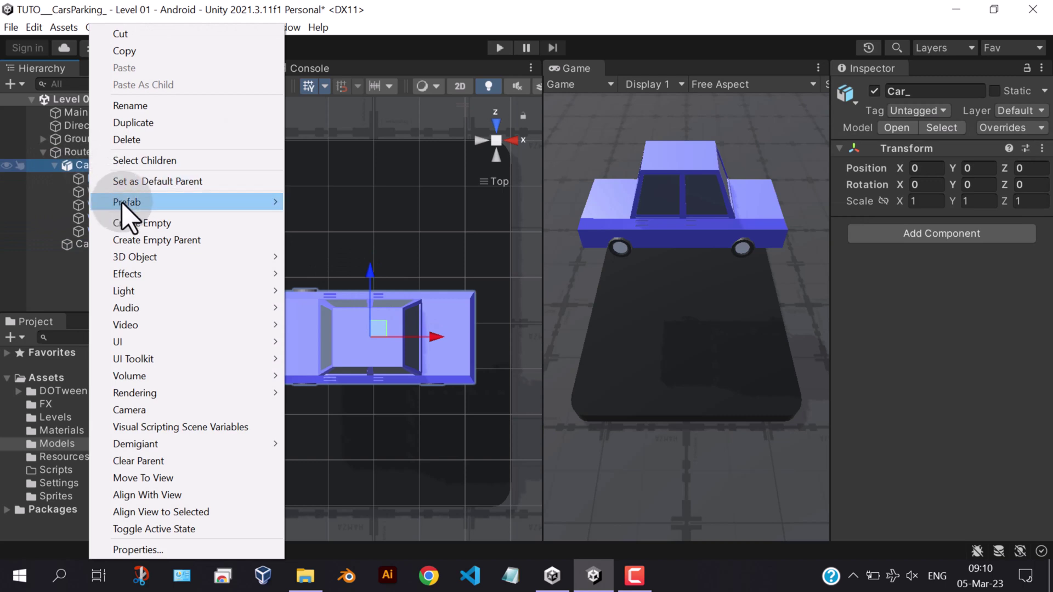
{"action": "mouse_move", "coordinate": [159, 204]}
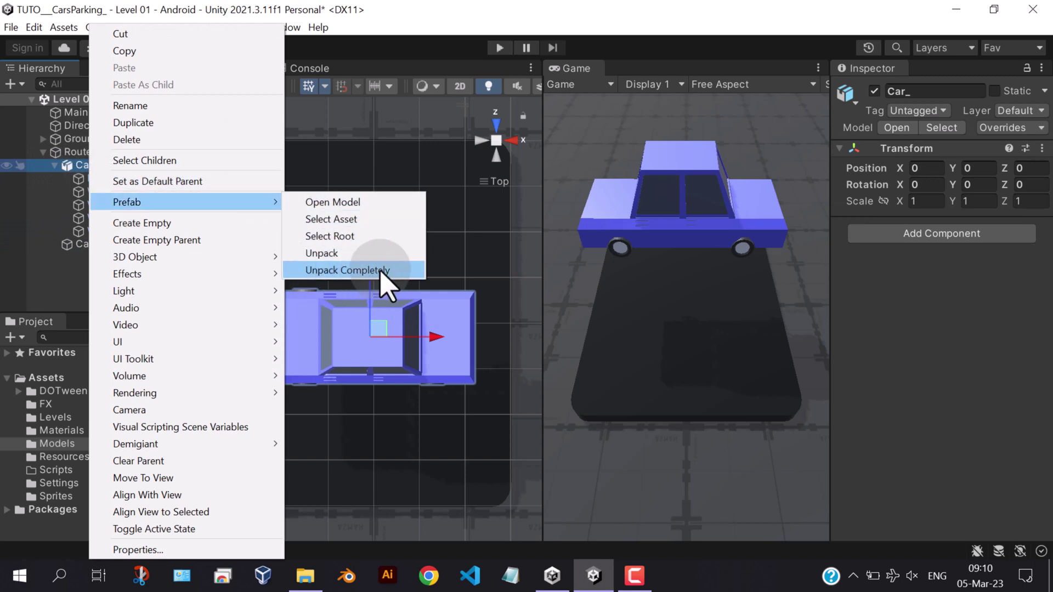
{"action": "left_click", "coordinate": [347, 271]}
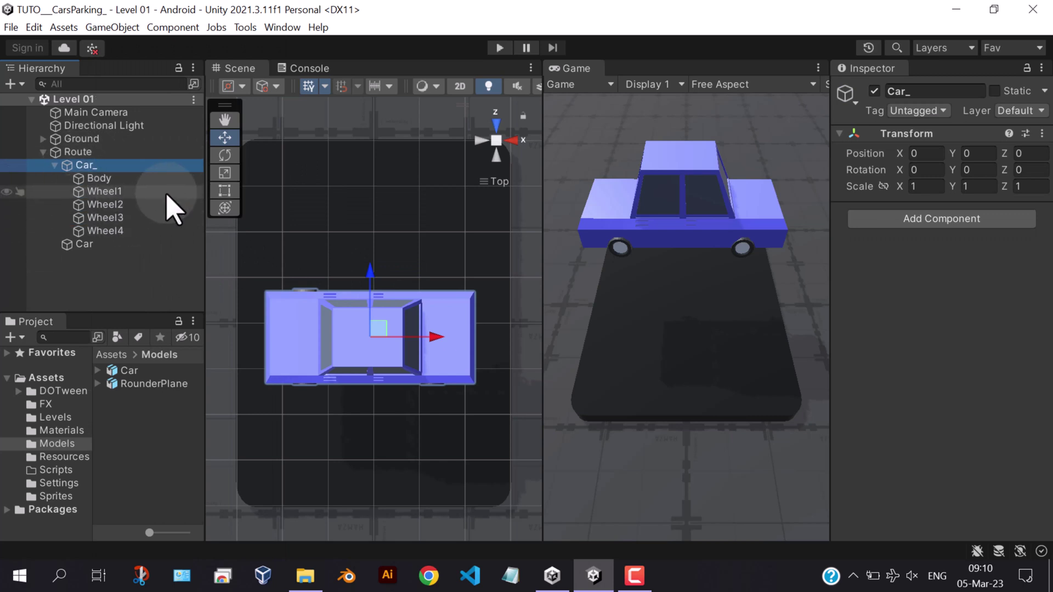
Reparent Body and Wheel1 through Wheel4 to the Car object and delete the emptied Car_ object.
{"action": "left_click", "coordinate": [110, 179]}
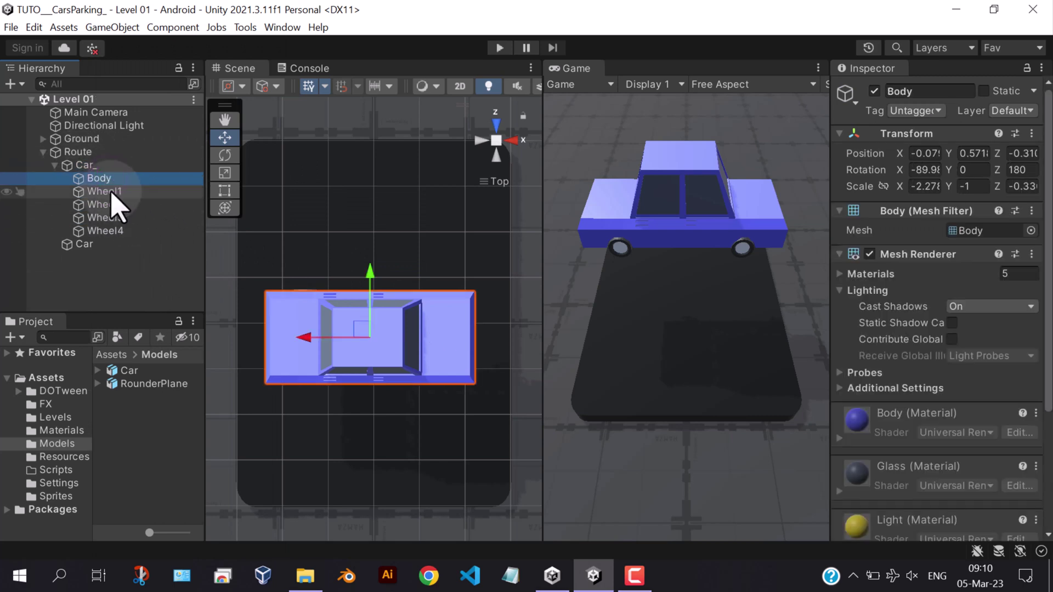
{"action": "left_click", "coordinate": [104, 231], "text": "shift"}
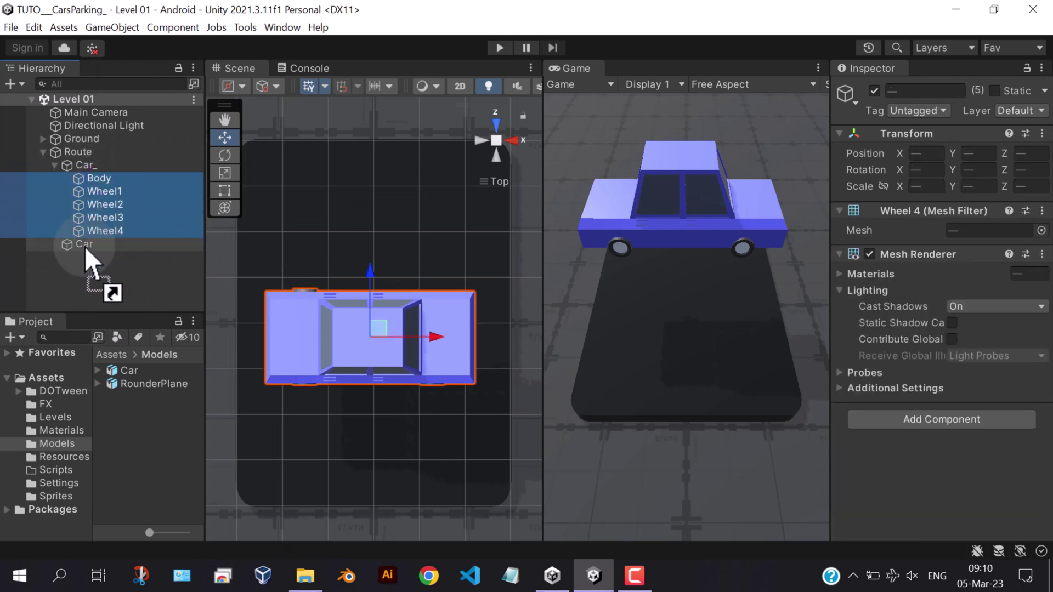
{"action": "left_click_drag", "start_coordinate": [84, 246], "coordinate": [84, 246]}
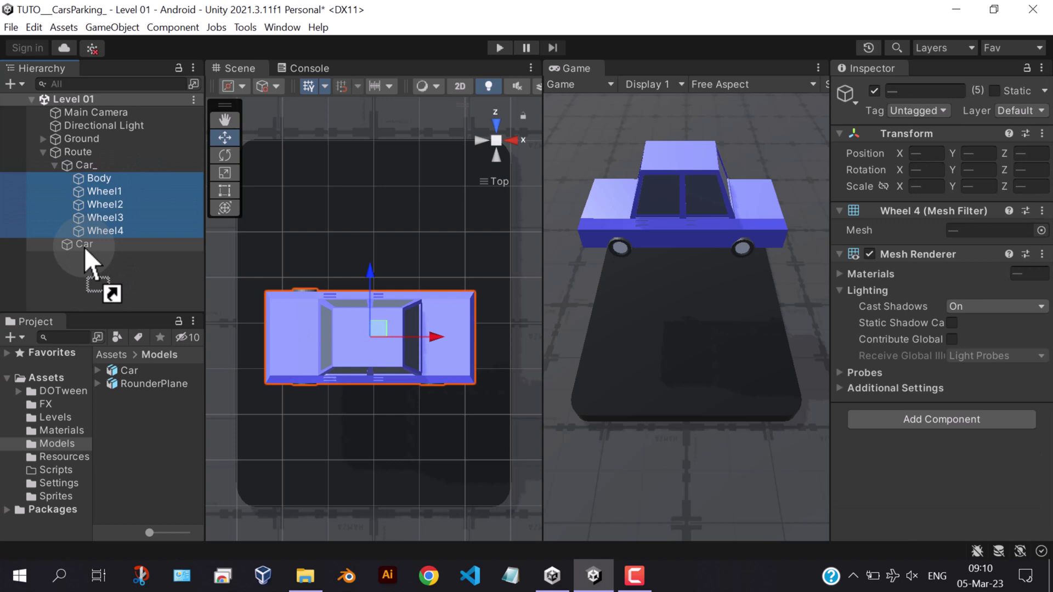
{"action": "left_click", "coordinate": [86, 165]}
{"action": "key", "text": "Delete"}
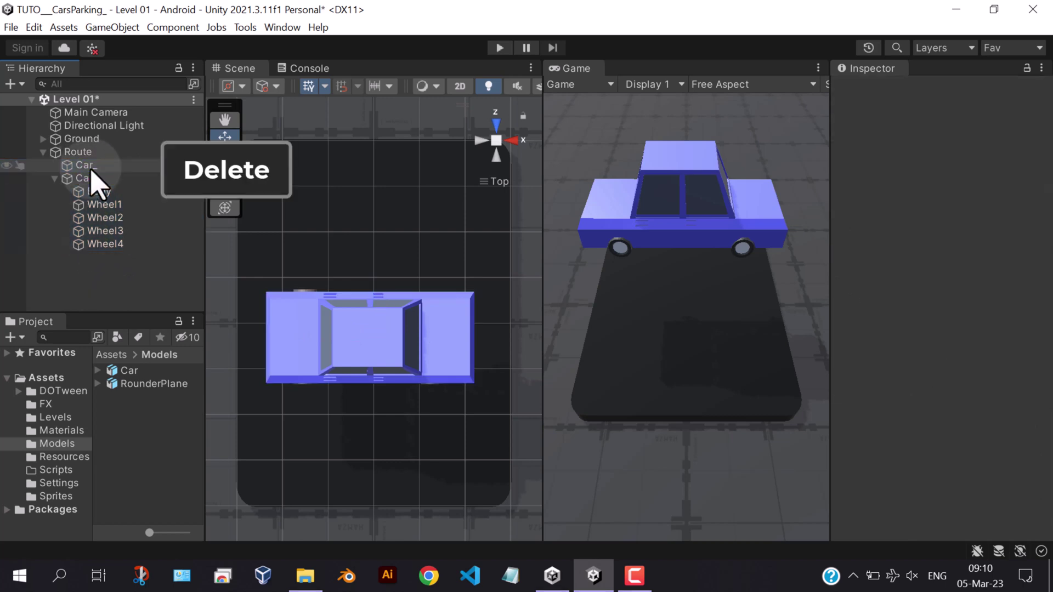
Rotate Body and the four wheels together a quarter turn about the vertical axis so the car lies along Z.
{"action": "left_click", "coordinate": [107, 179]}
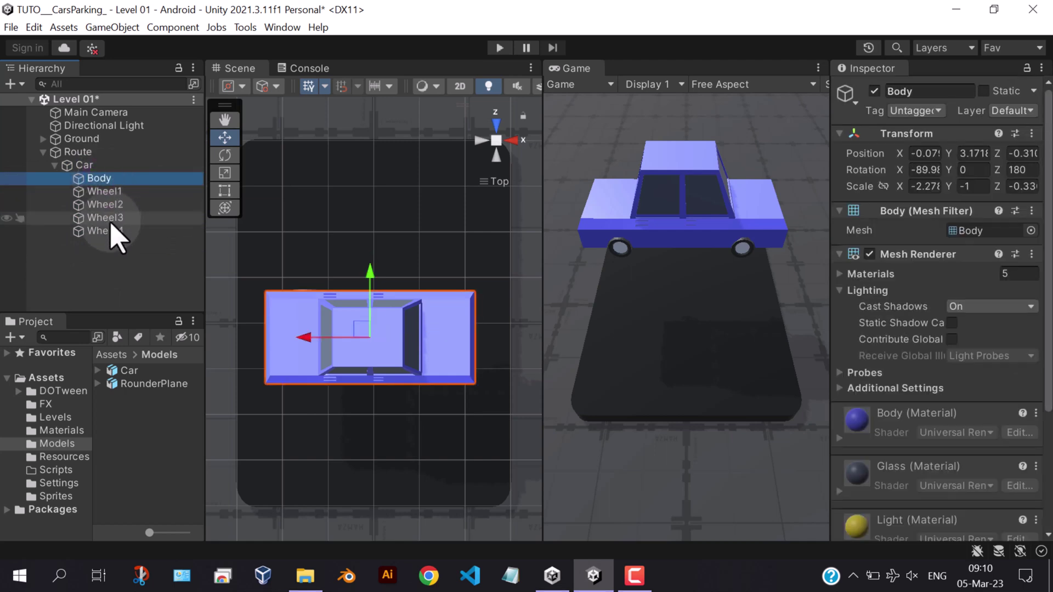
{"action": "left_click", "coordinate": [109, 231], "text": "shift"}
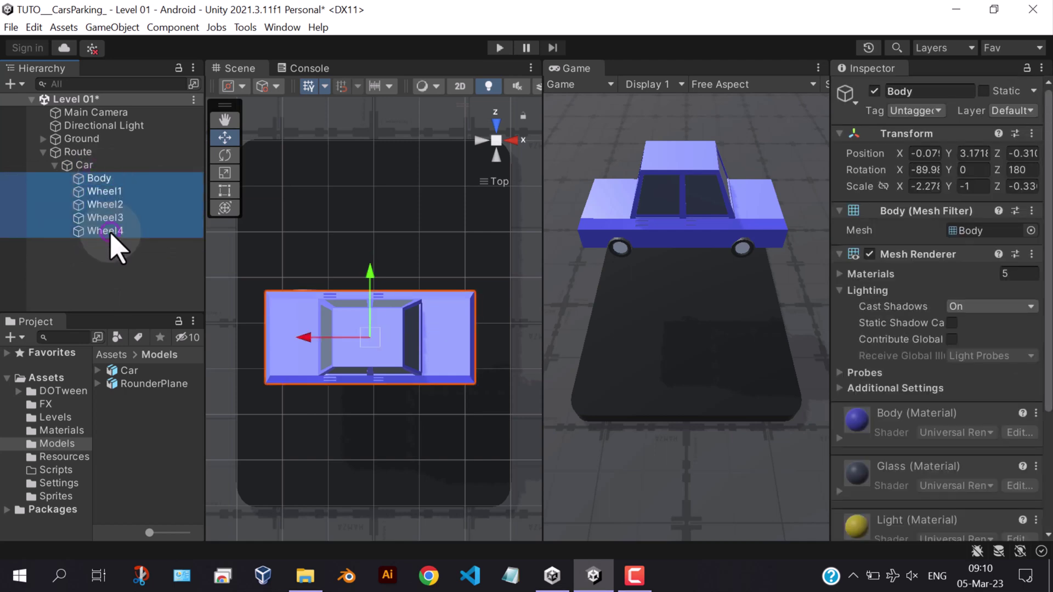
{"action": "left_click", "coordinate": [224, 155]}
{"action": "left_click_drag", "start_coordinate": [410, 289], "coordinate": [434, 334]}
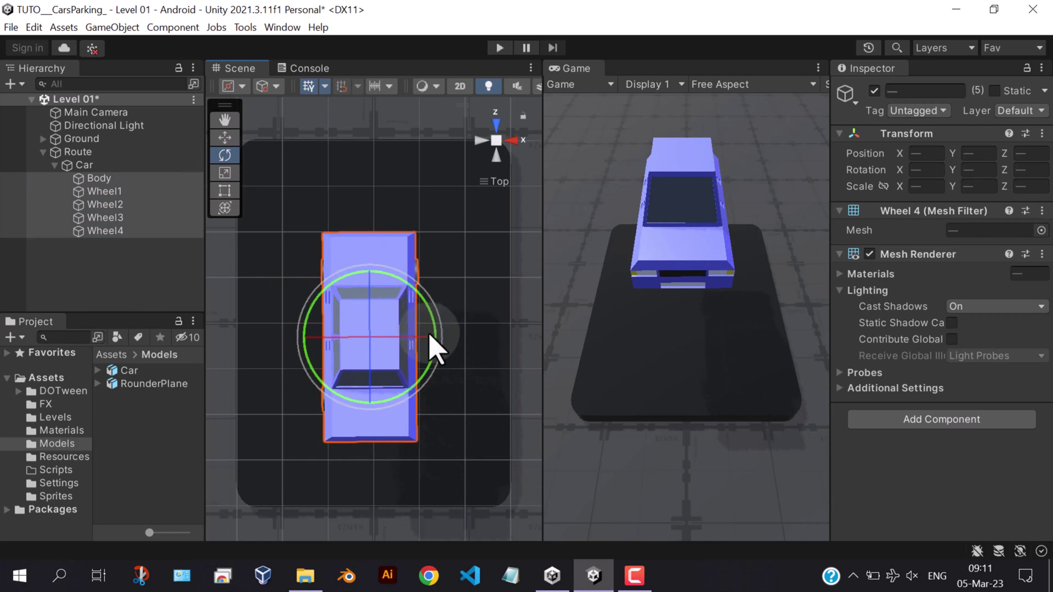
Lower Body and the four wheels together until the wheels rest just above the ground platform.
{"action": "scroll", "coordinate": [417, 367], "scroll_direction": "up", "scroll_amount": 2}
{"action": "right_click_drag", "start_coordinate": [404, 387], "coordinate": [689, 89]}
{"action": "left_click", "coordinate": [486, 147]}
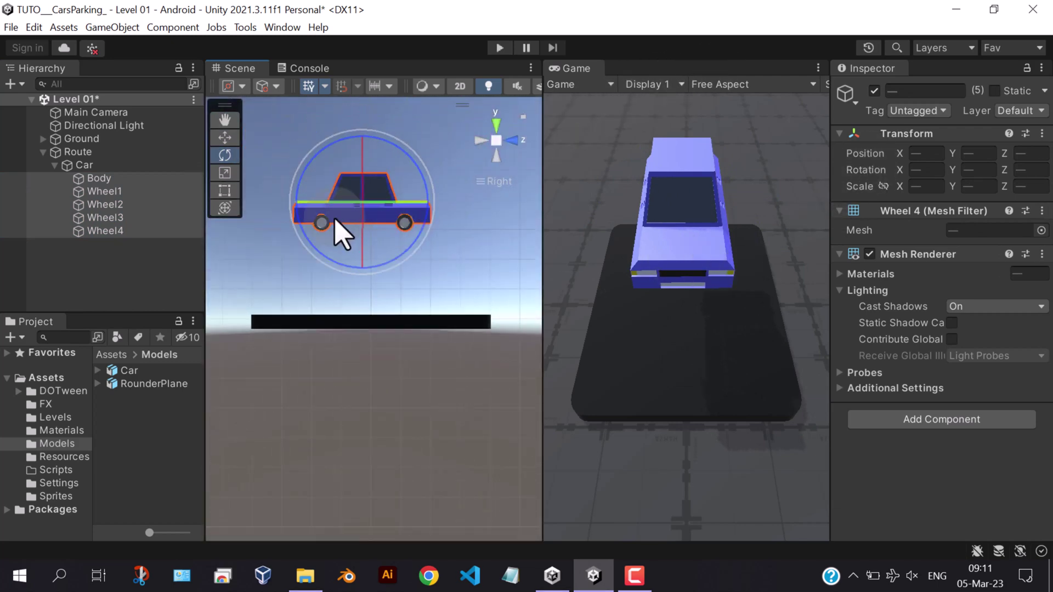
{"action": "left_click", "coordinate": [110, 165]}
{"action": "left_click", "coordinate": [110, 178]}
{"action": "left_click", "coordinate": [112, 232], "text": "shift"}
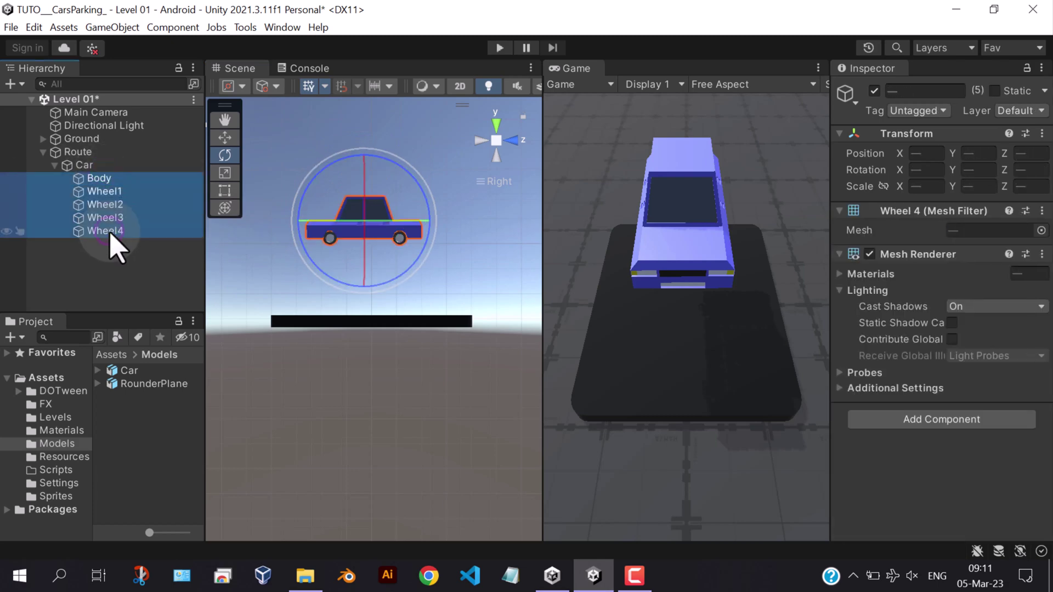
{"action": "left_click", "coordinate": [227, 138]}
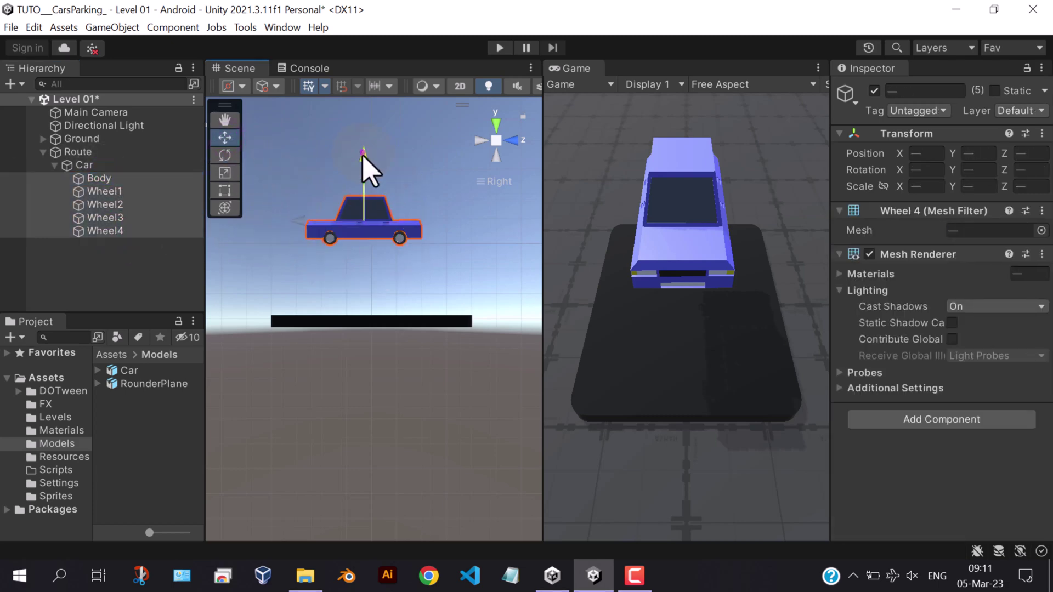
{"action": "left_click_drag", "start_coordinate": [363, 158], "coordinate": [362, 218]}
Scale the Car object and all its parts down together, to about 0.32, 0.25, 0.25 on the Car object.
{"action": "left_click", "coordinate": [97, 165]}
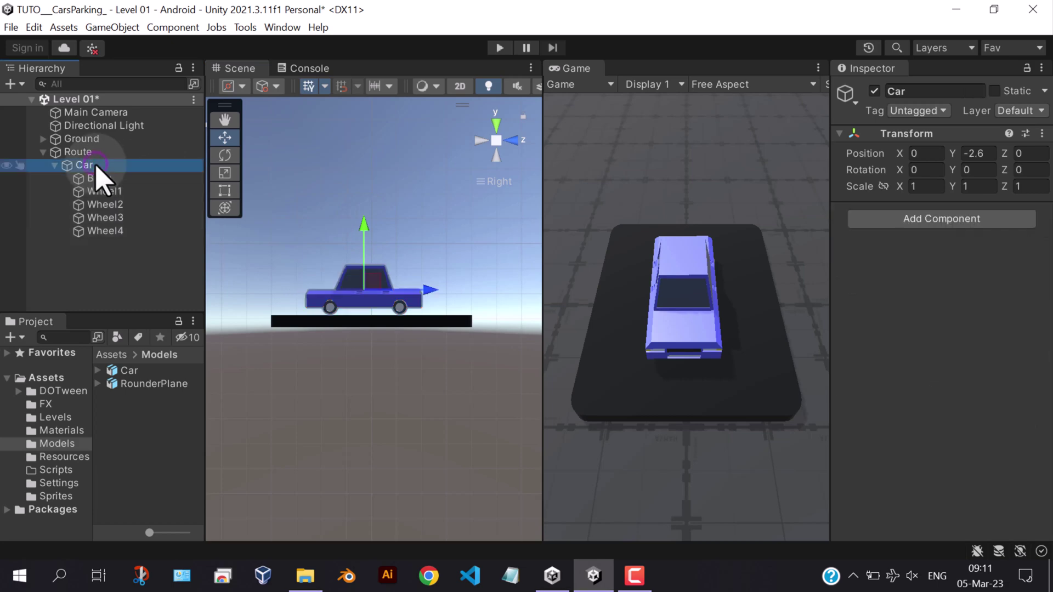
{"action": "scroll", "coordinate": [382, 312], "scroll_direction": "up", "scroll_amount": 3}
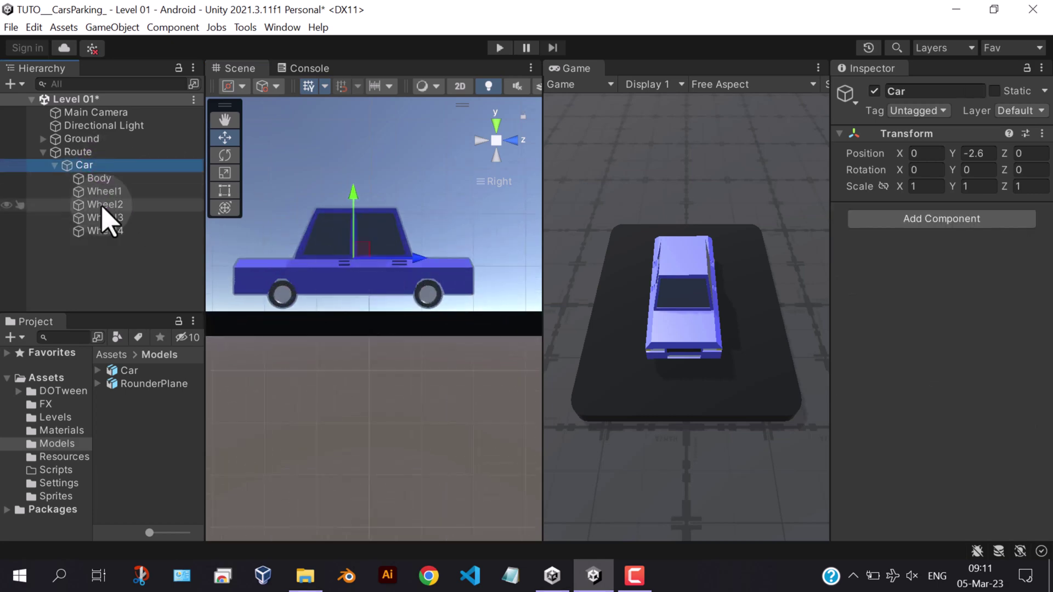
{"action": "left_click", "coordinate": [110, 230], "text": "shift"}
{"action": "left_click", "coordinate": [496, 125]}
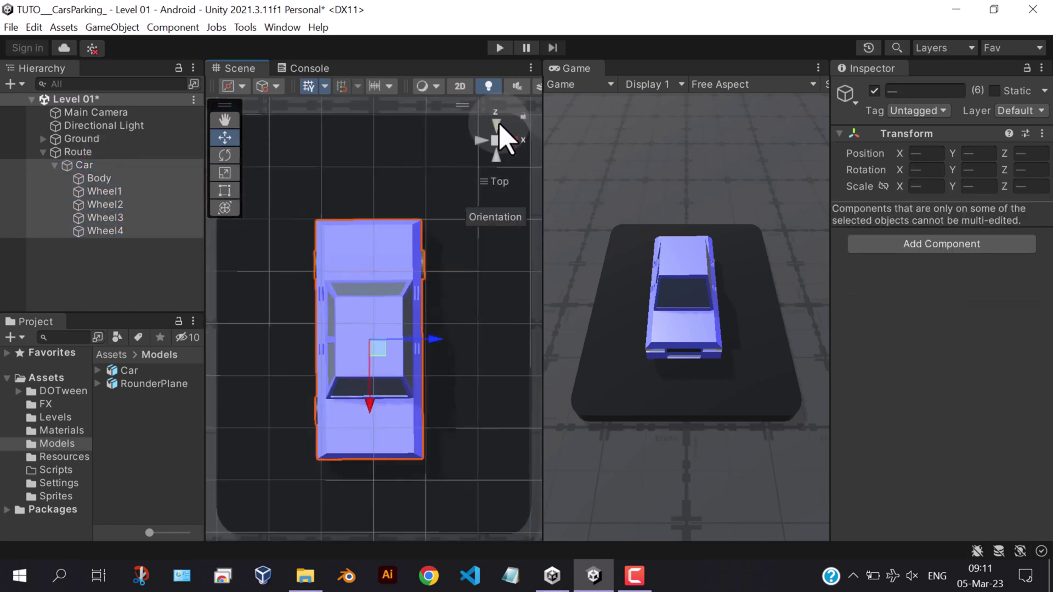
{"action": "left_click", "coordinate": [225, 191]}
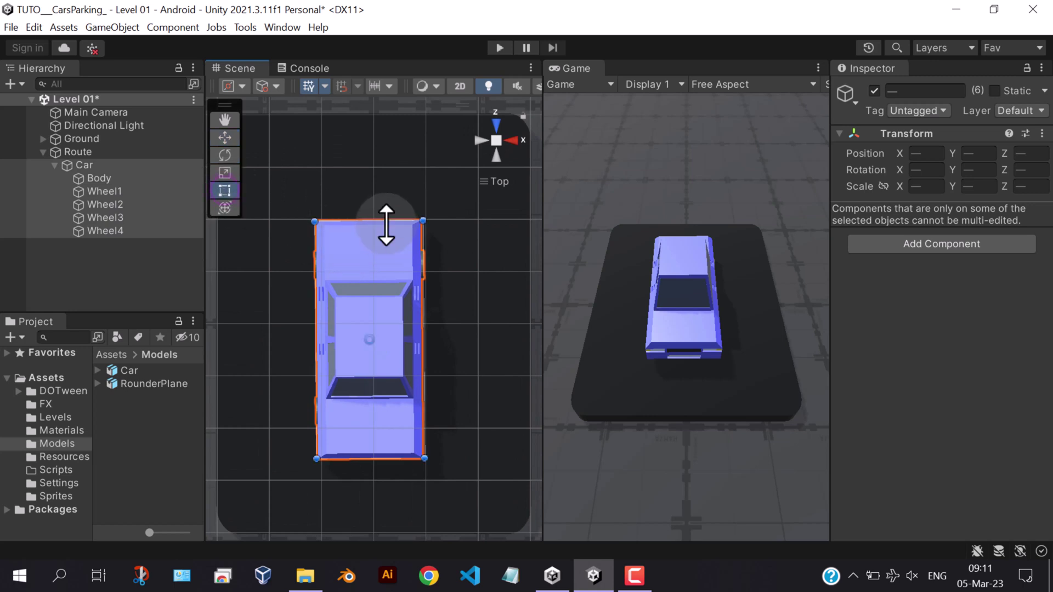
{"action": "left_click_drag", "start_coordinate": [386, 225], "coordinate": [419, 265], "text": "alt+shift"}
Move the car with all its parts to the platform's near right corner, at about X 2.07, Z -2.67.
{"action": "left_click", "coordinate": [481, 141]}
{"action": "left_click", "coordinate": [496, 125]}
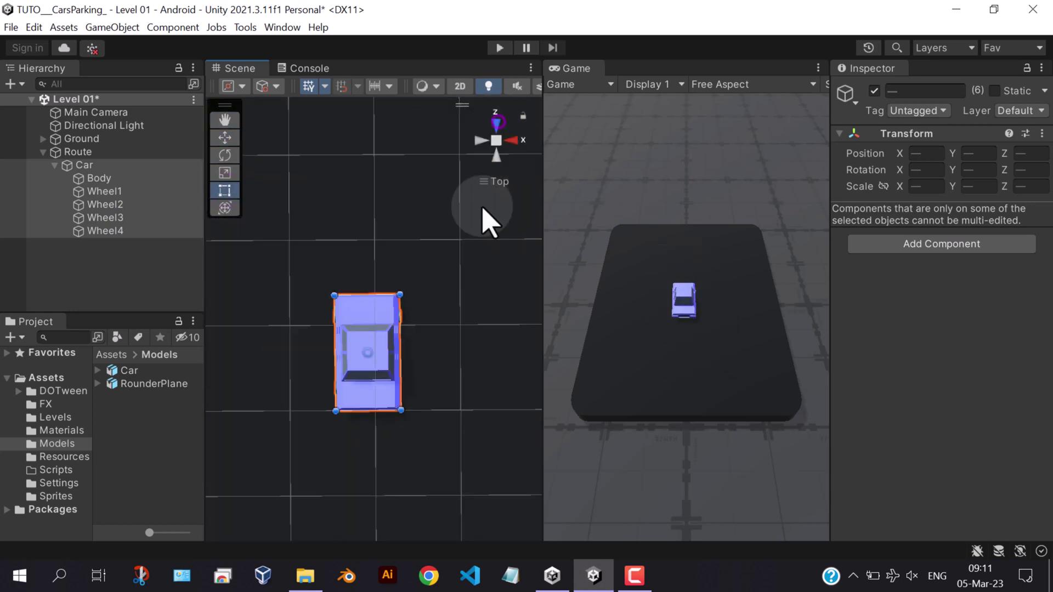
{"action": "scroll", "coordinate": [490, 222], "scroll_direction": "down", "scroll_amount": 5}
{"action": "left_click_drag", "start_coordinate": [372, 333], "coordinate": [440, 392]}
Examine how the car and the Car object's pivot sit on the platform from the side and from above.
{"action": "left_click", "coordinate": [482, 140]}
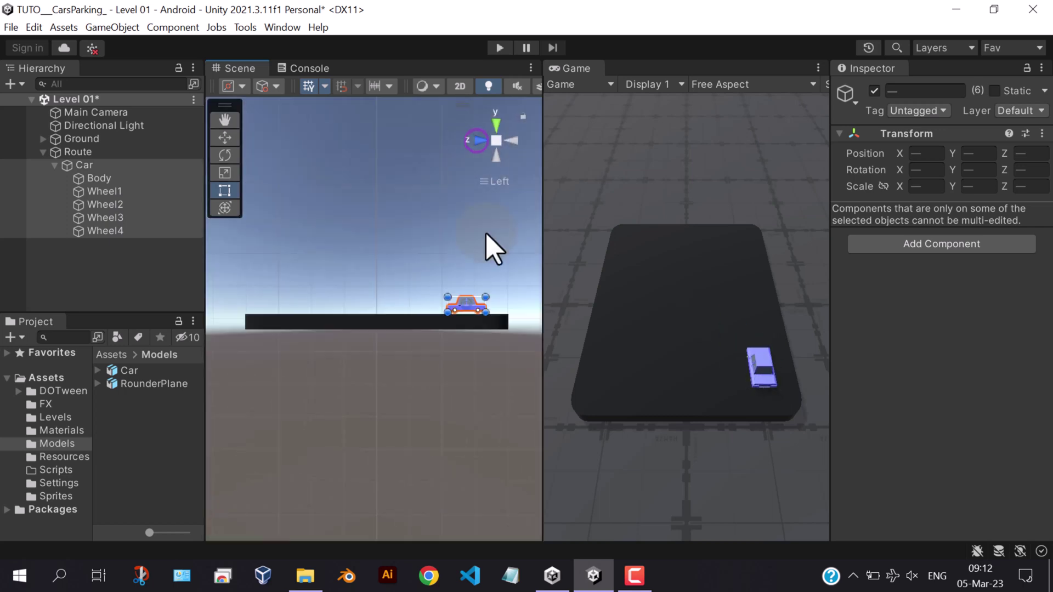
{"action": "key", "text": "f"}
{"action": "scroll", "coordinate": [389, 337], "scroll_direction": "down", "scroll_amount": 3}
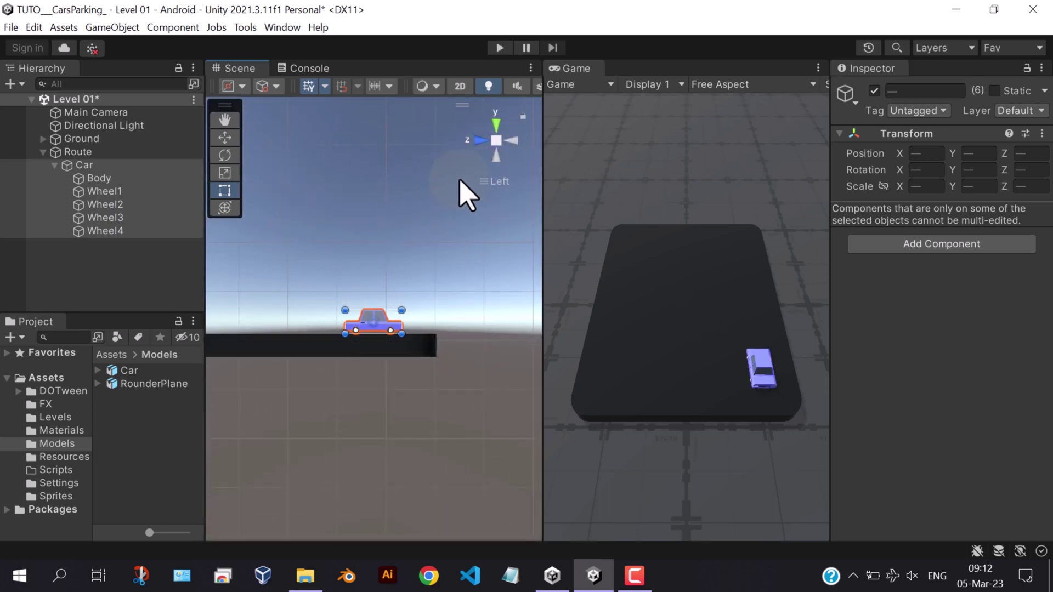
{"action": "left_click", "coordinate": [134, 165]}
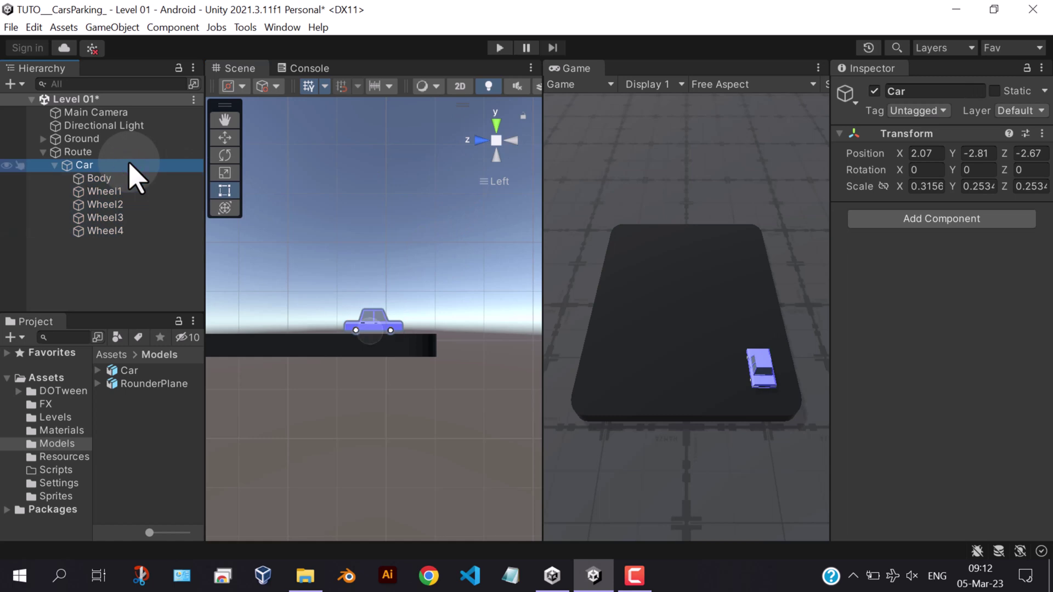
{"action": "scroll", "coordinate": [422, 354], "scroll_direction": "down", "scroll_amount": 1}
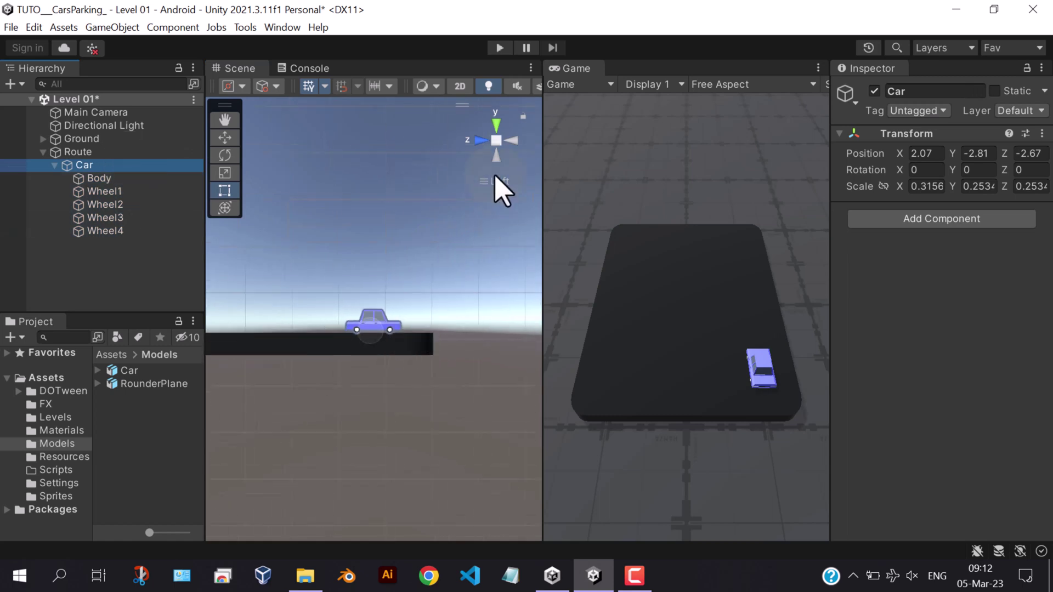
{"action": "left_click", "coordinate": [495, 122]}
{"action": "key", "text": "f"}
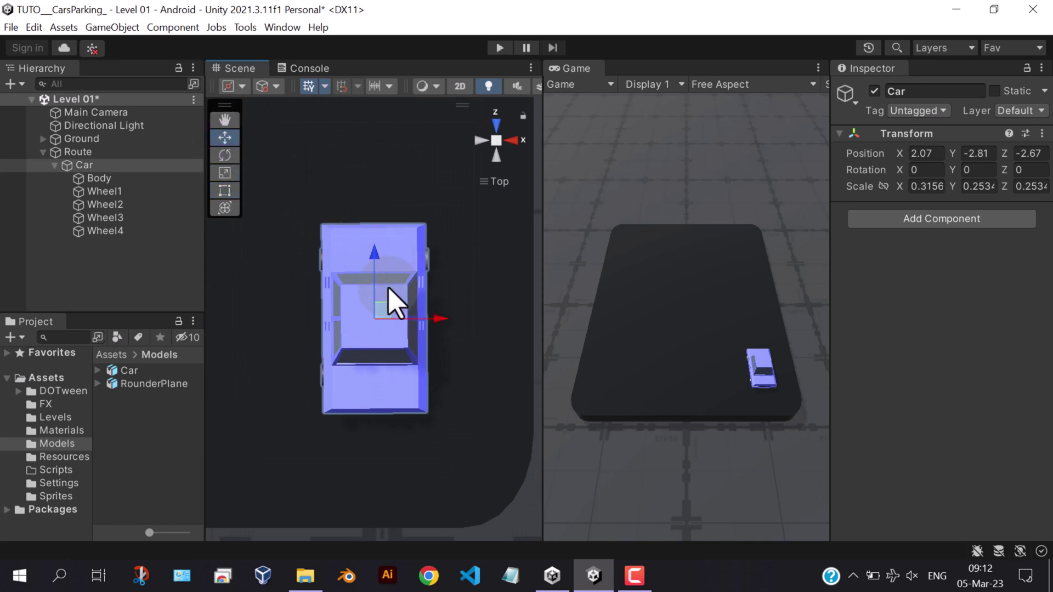
Create an empty child object named Bottom under the Car object.
{"action": "left_click", "coordinate": [479, 143]}
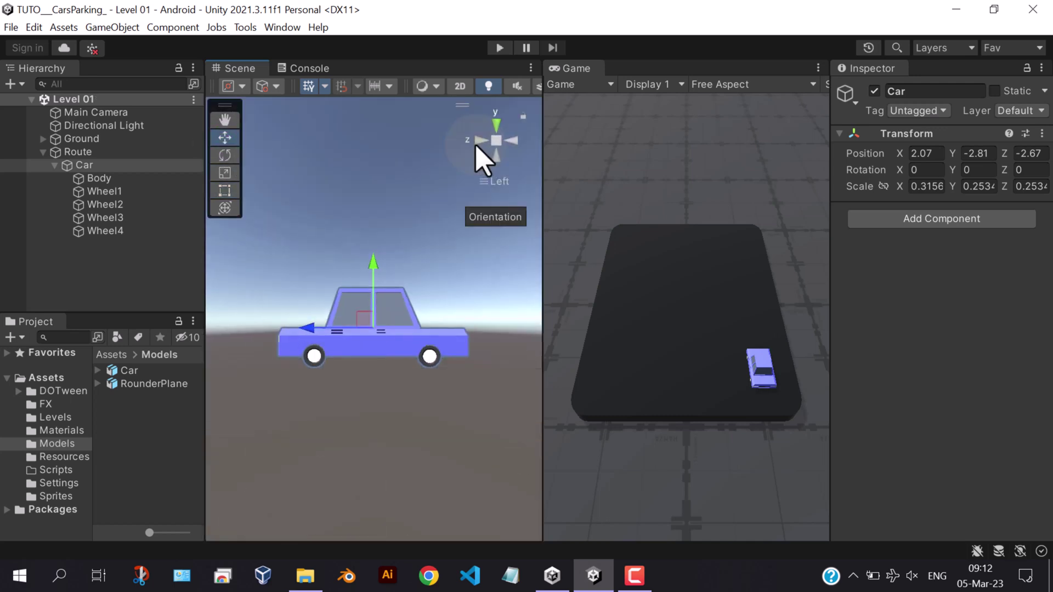
{"action": "left_click", "coordinate": [125, 245]}
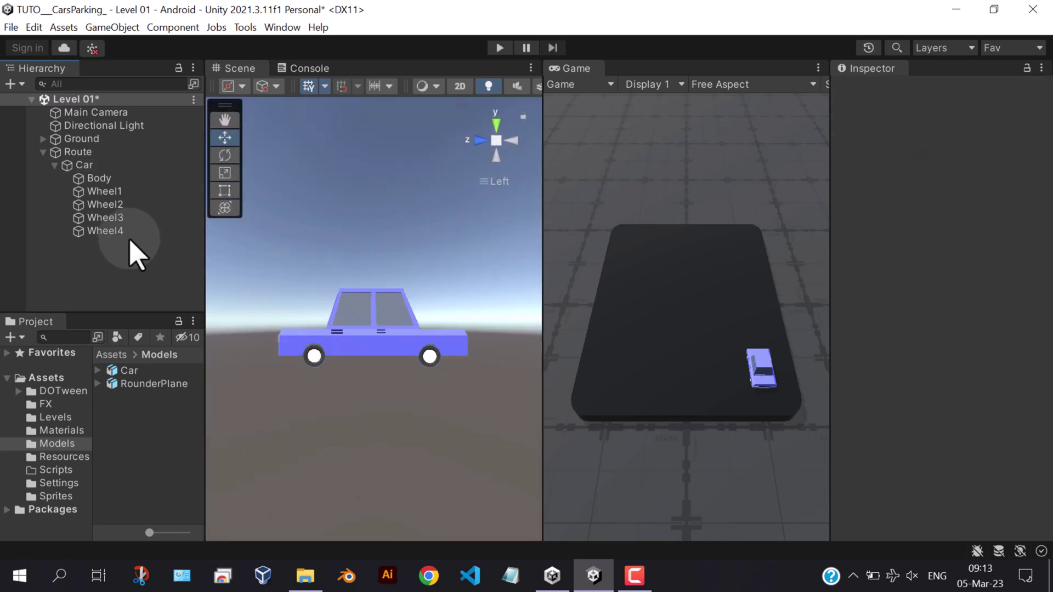
{"action": "left_click", "coordinate": [102, 166]}
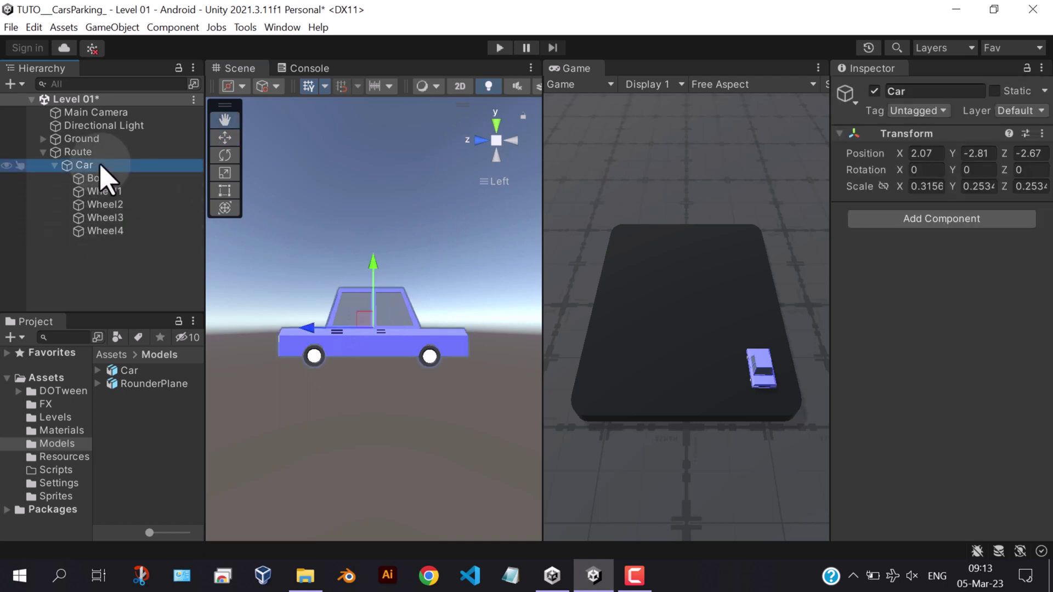
{"action": "right_click", "coordinate": [101, 166]}
{"action": "left_click", "coordinate": [145, 223]}
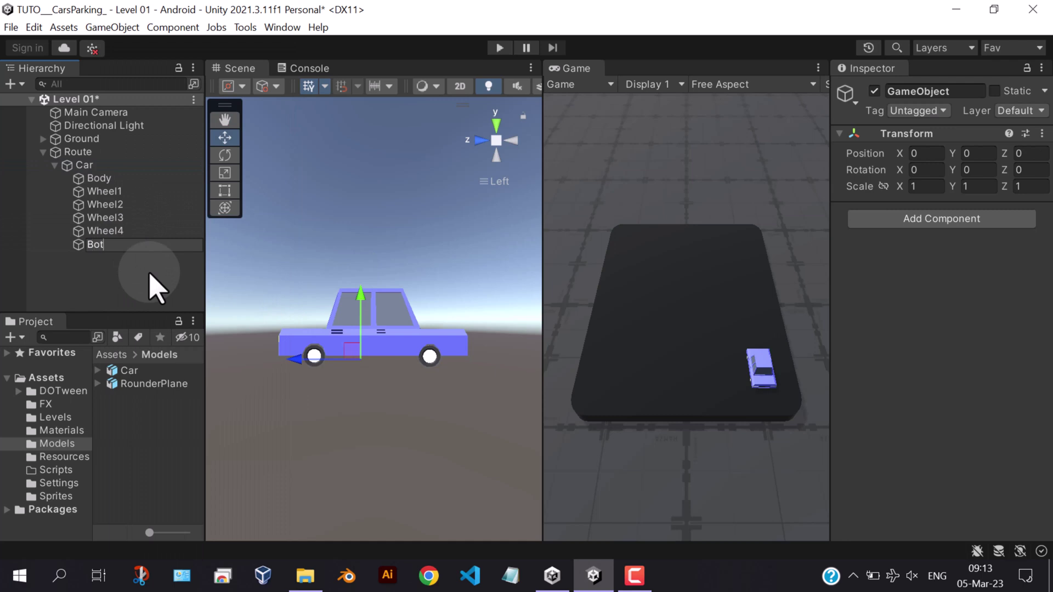
{"action": "left_click", "coordinate": [155, 287]}
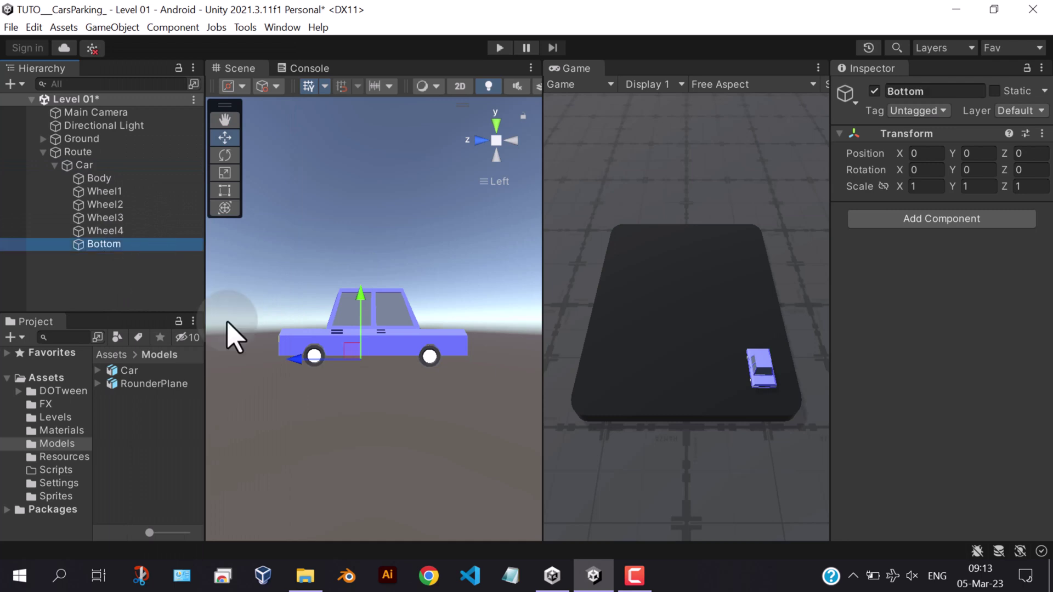
Move Bottom to the centre of the car's underside at wheel-base level, at about X -0.084, Y -0.162, Z -0.24.
{"action": "left_click", "coordinate": [497, 124]}
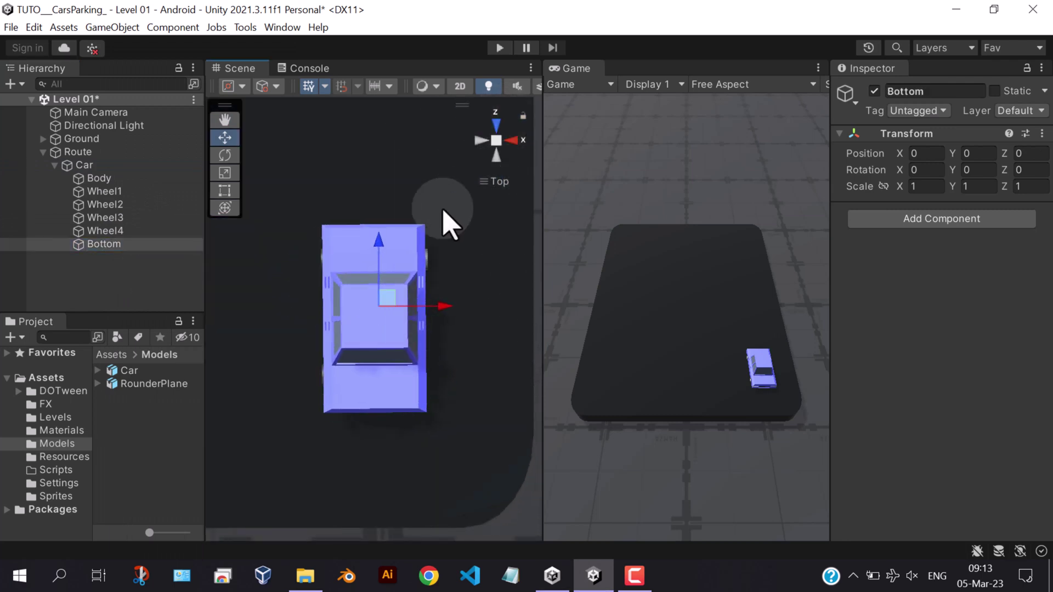
{"action": "scroll", "coordinate": [404, 312], "scroll_direction": "up", "scroll_amount": 5}
{"action": "scroll", "coordinate": [405, 313], "scroll_direction": "up", "scroll_amount": 2}
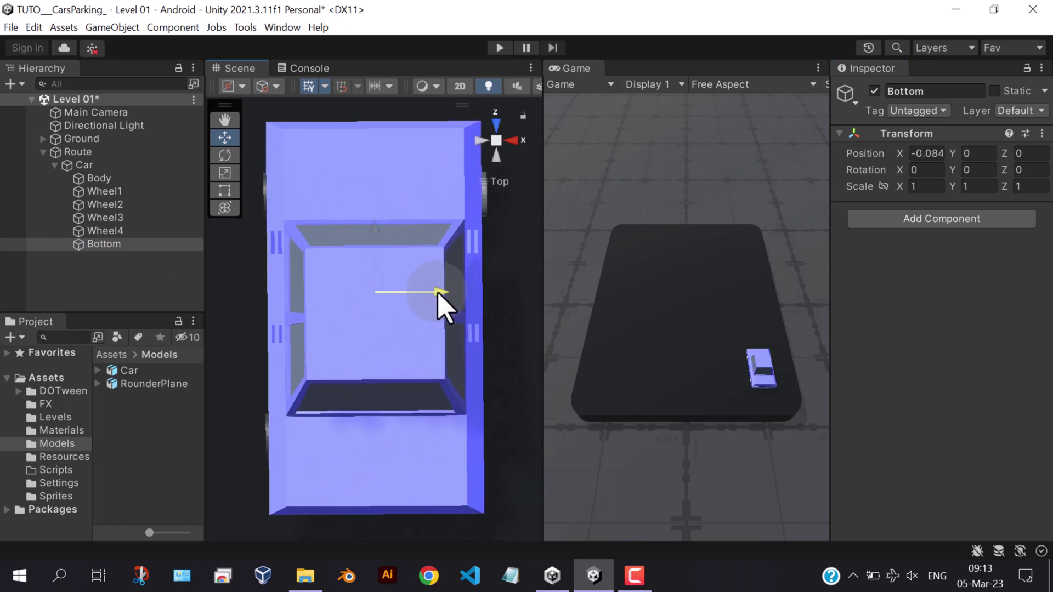
{"action": "left_click", "coordinate": [481, 140]}
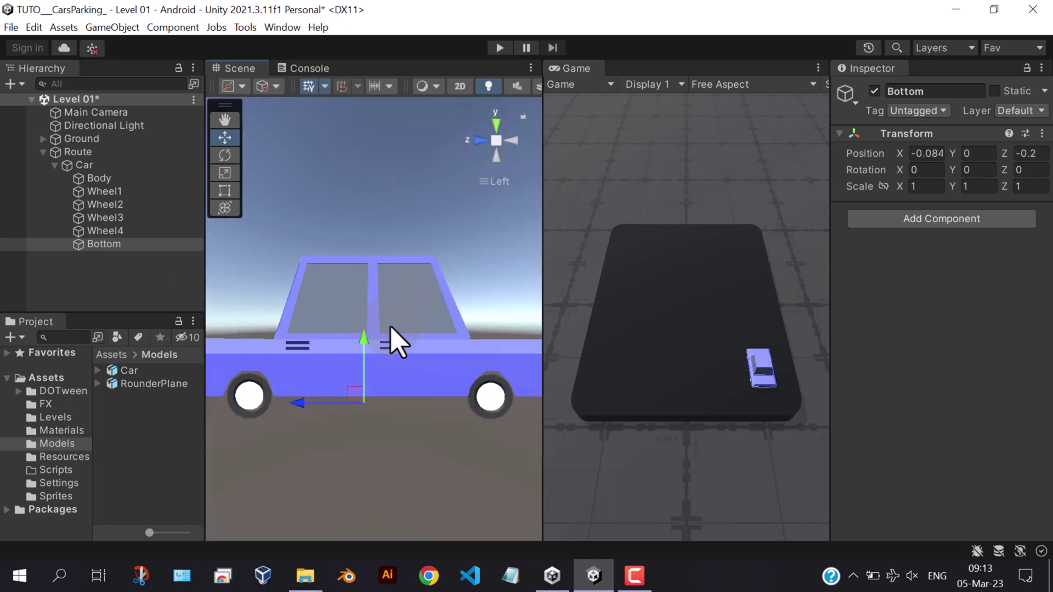
{"action": "scroll", "coordinate": [355, 418], "scroll_direction": "down", "scroll_amount": 2}
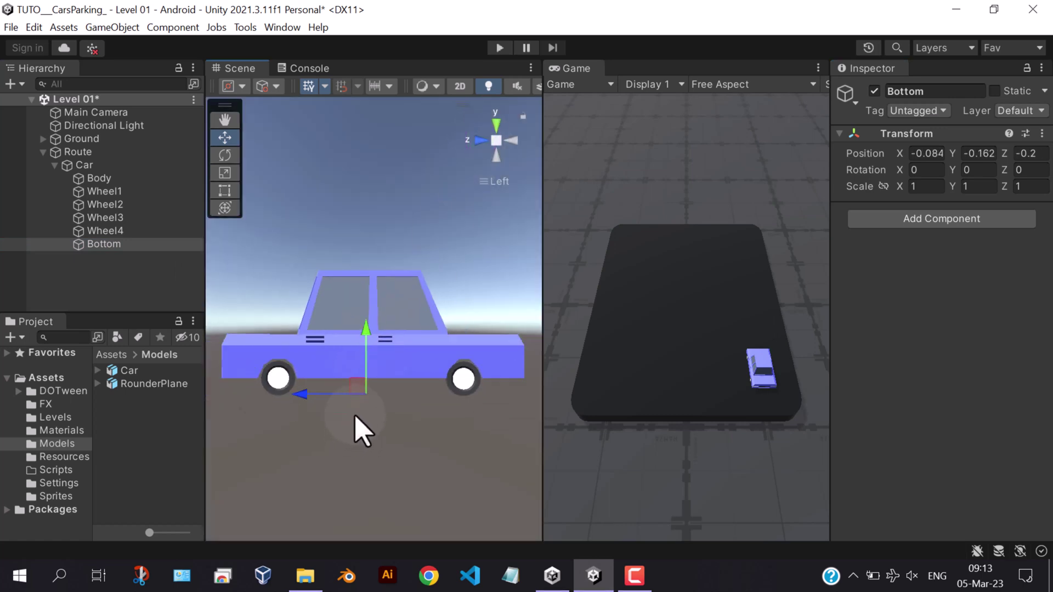
{"action": "left_click", "coordinate": [496, 122]}
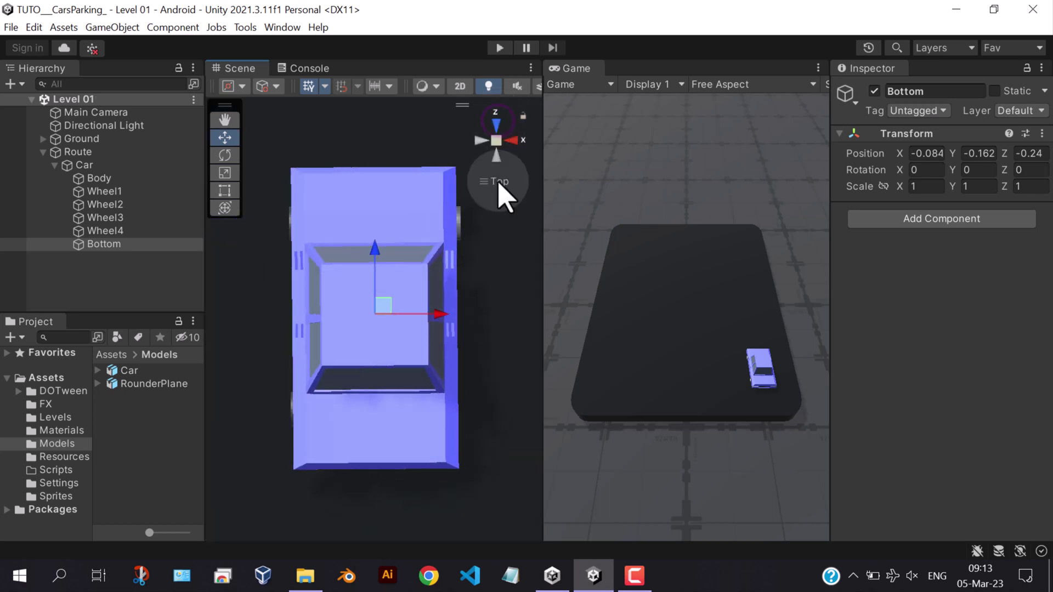
{"action": "left_click", "coordinate": [85, 165]}
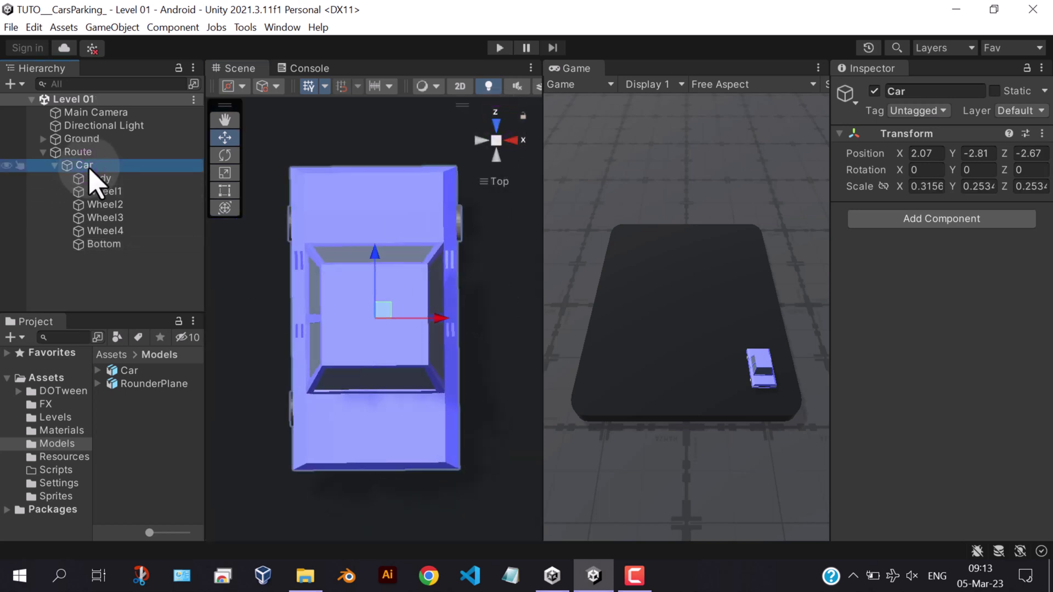
Extract the Body material from the Car model into the project's Materials folder.
{"action": "left_click", "coordinate": [98, 371]}
{"action": "left_click", "coordinate": [127, 371]}
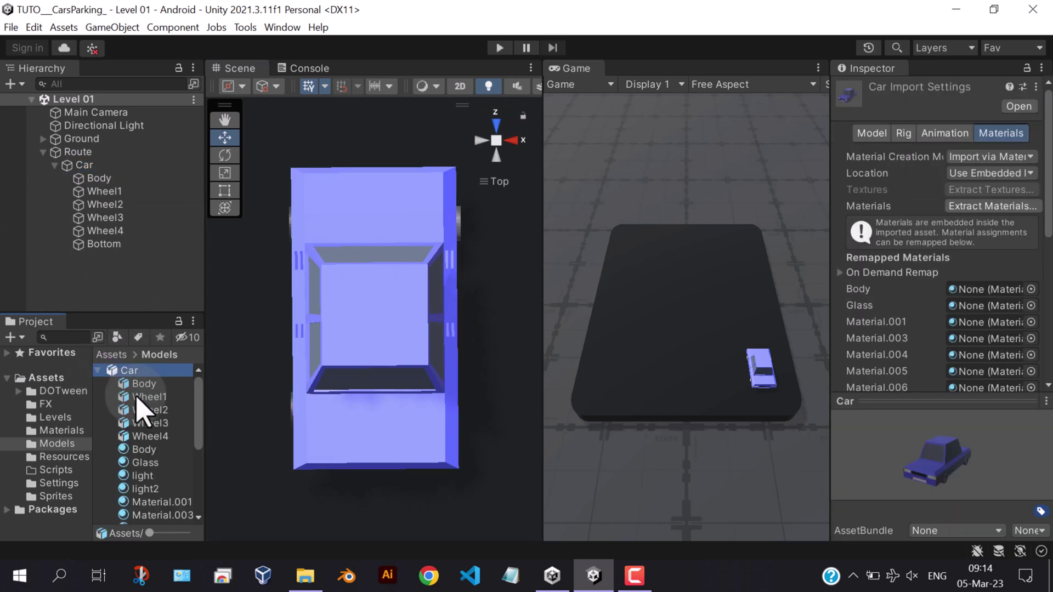
{"action": "right_click", "coordinate": [138, 463]}
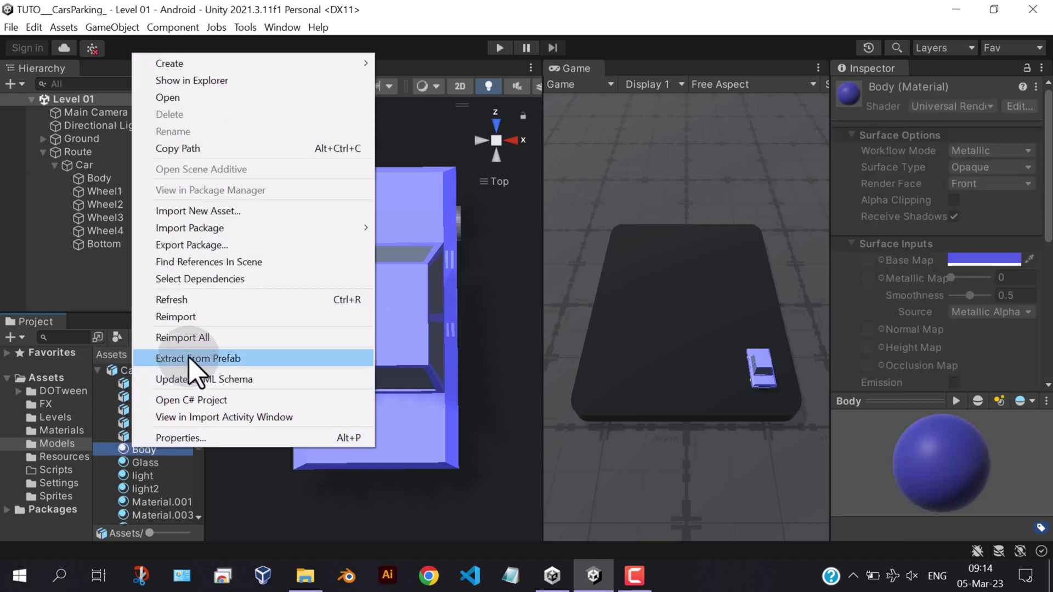
{"action": "left_click", "coordinate": [232, 358]}
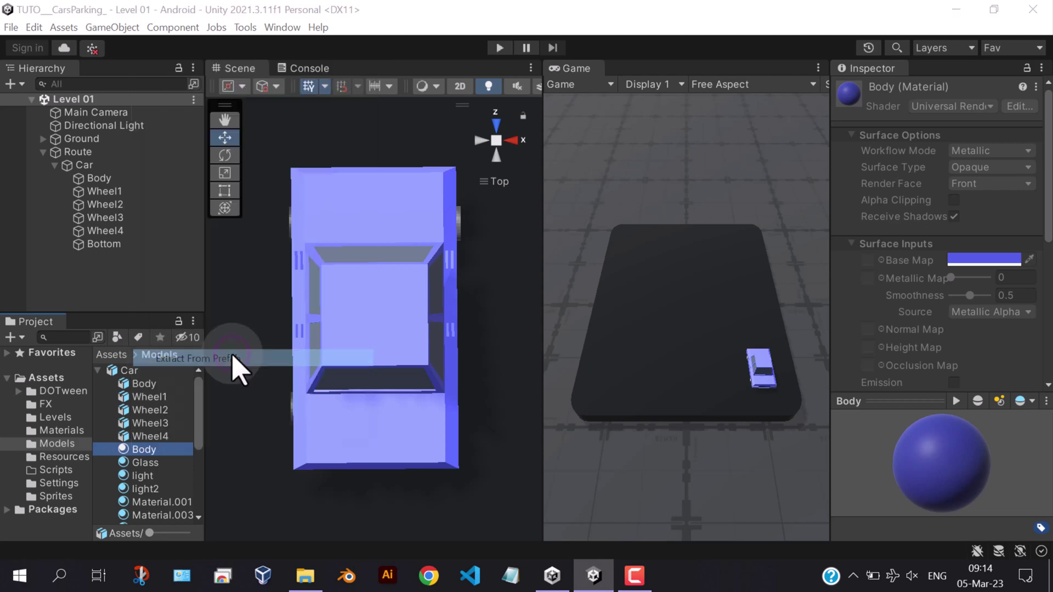
{"action": "left_click", "coordinate": [154, 88]}
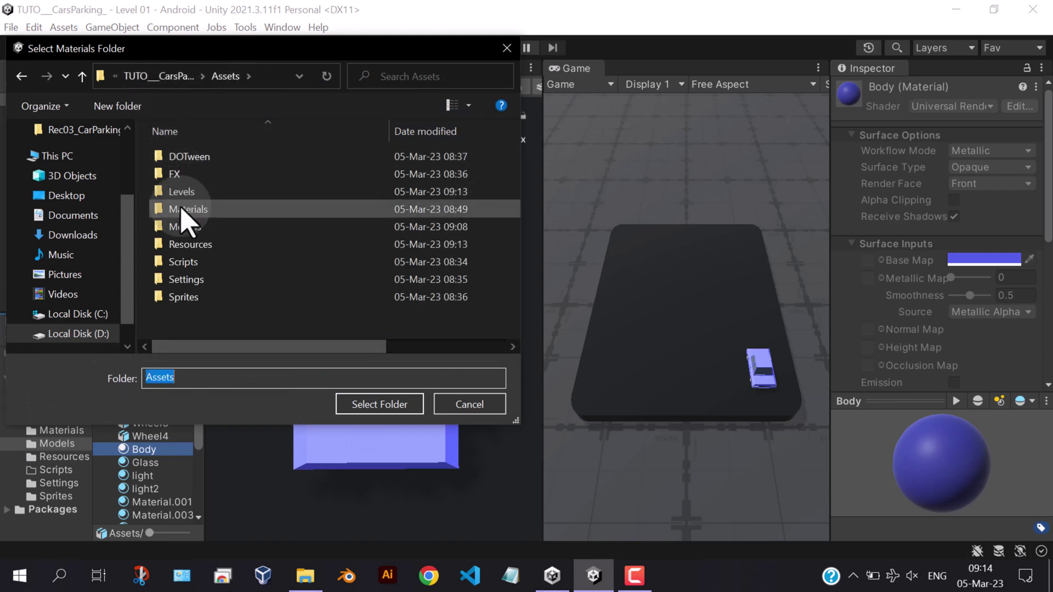
{"action": "double_click", "coordinate": [180, 207]}
{"action": "left_click", "coordinate": [359, 408]}
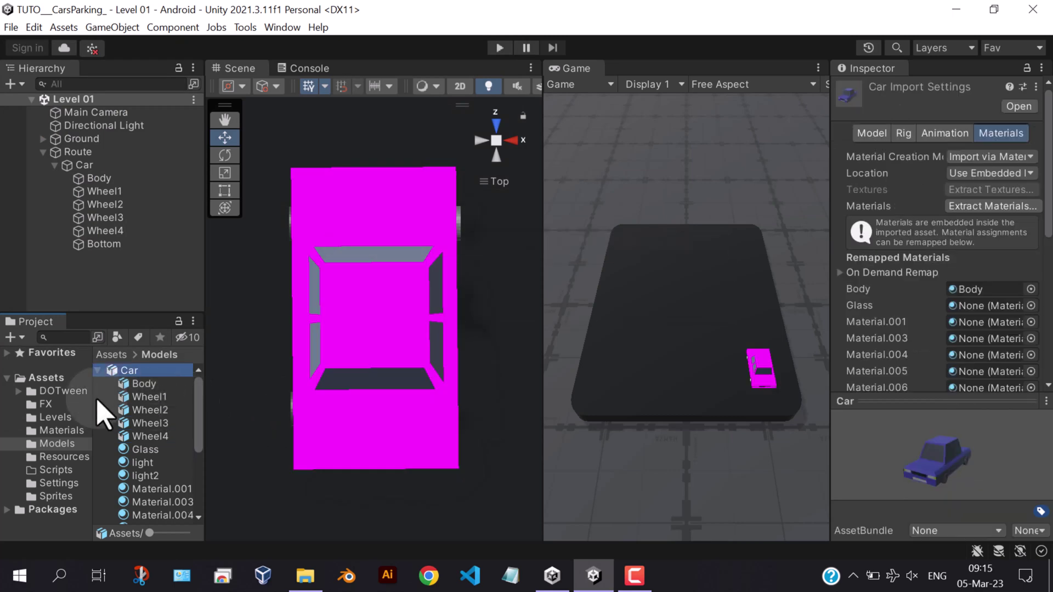
Assign the extracted Body material to the missing first material slot of the car's Body object and save the scene.
{"action": "left_click", "coordinate": [67, 430]}
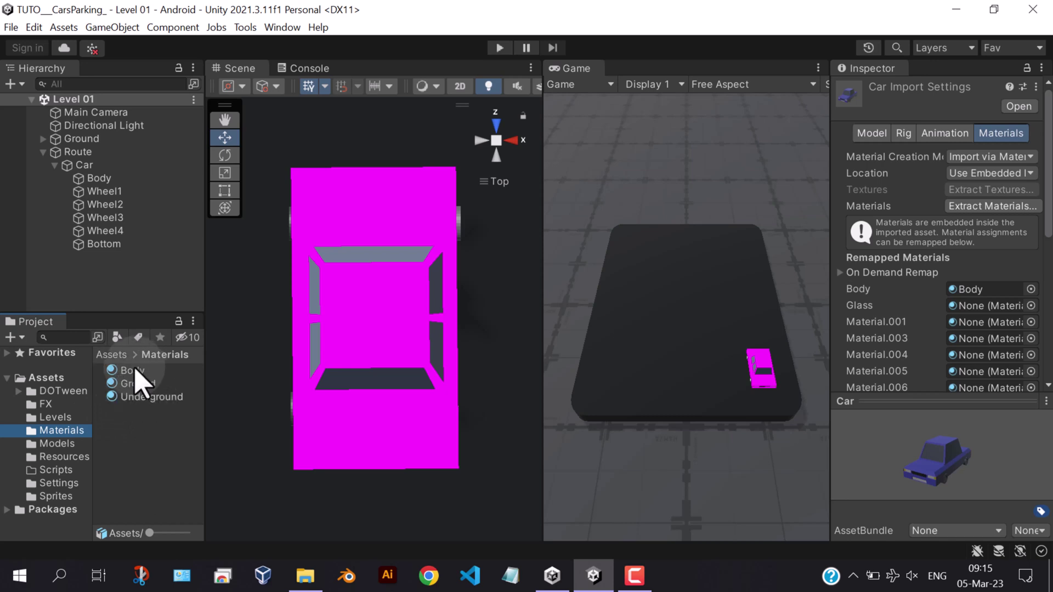
{"action": "left_click", "coordinate": [94, 178]}
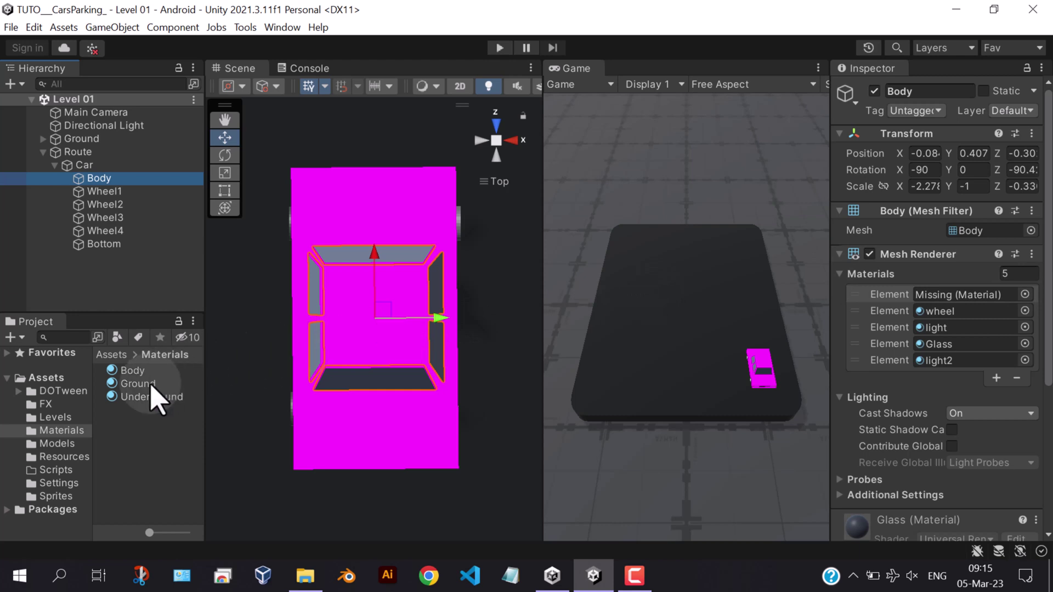
{"action": "left_click_drag", "start_coordinate": [131, 370], "coordinate": [963, 292]}
{"action": "key", "text": "ctrl+s"}
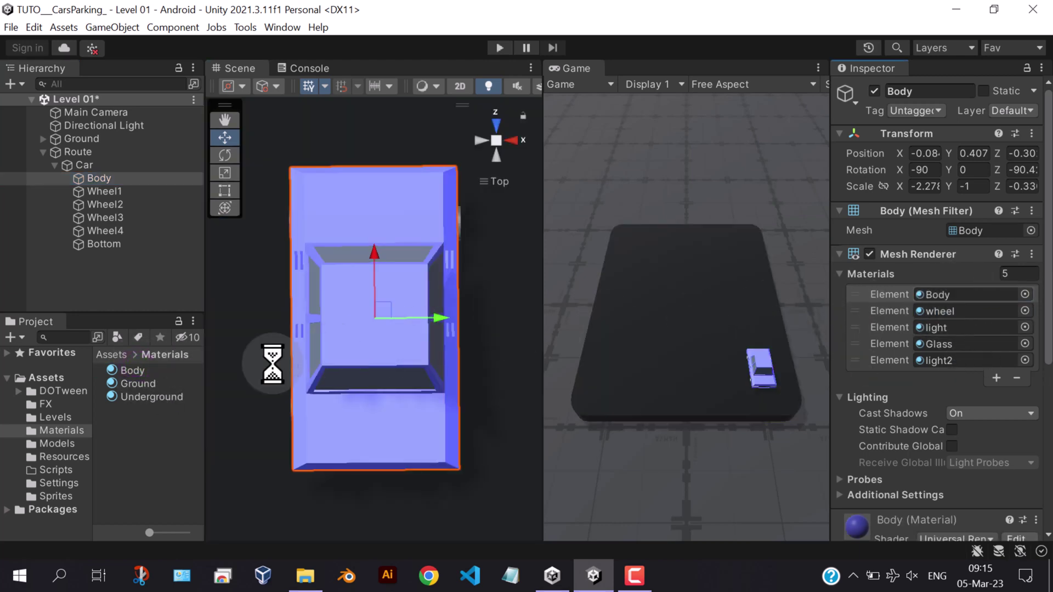
Change the Body material's base colour to blue, about 1F7FFF, and set smoothness to 0.41 and metallic to 0.11.
{"action": "left_click", "coordinate": [137, 372]}
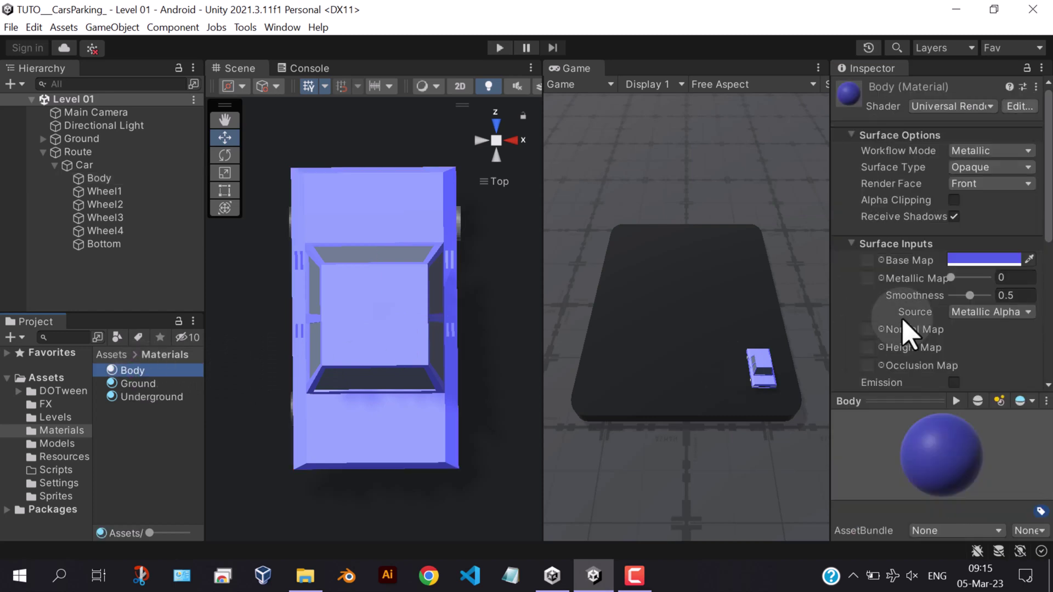
{"action": "left_click", "coordinate": [966, 260]}
{"action": "left_click_drag", "start_coordinate": [968, 262], "coordinate": [995, 249]}
{"action": "left_click_drag", "start_coordinate": [906, 356], "coordinate": [886, 353]}
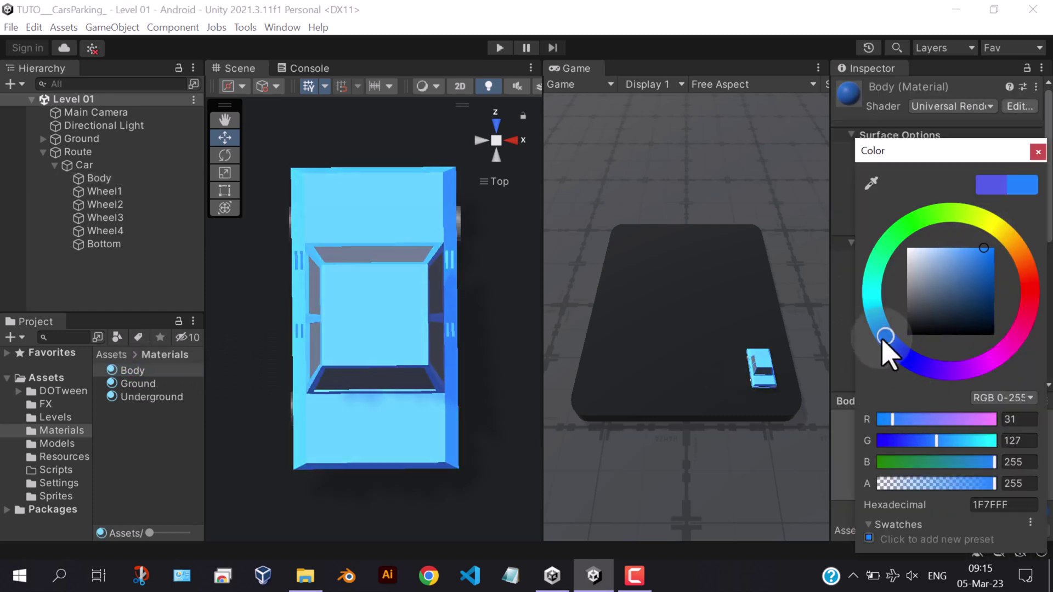
{"action": "left_click", "coordinate": [1038, 152]}
{"action": "mouse_move", "coordinate": [969, 295]}
{"action": "left_mouse_down"}
{"action": "mouse_move", "coordinate": [966, 281]}
{"action": "mouse_move", "coordinate": [971, 305]}
{"action": "mouse_move", "coordinate": [949, 296]}
{"action": "mouse_move", "coordinate": [966, 296]}
{"action": "mouse_move", "coordinate": [969, 282]}
{"action": "mouse_move", "coordinate": [957, 286]}
{"action": "left_mouse_up"}
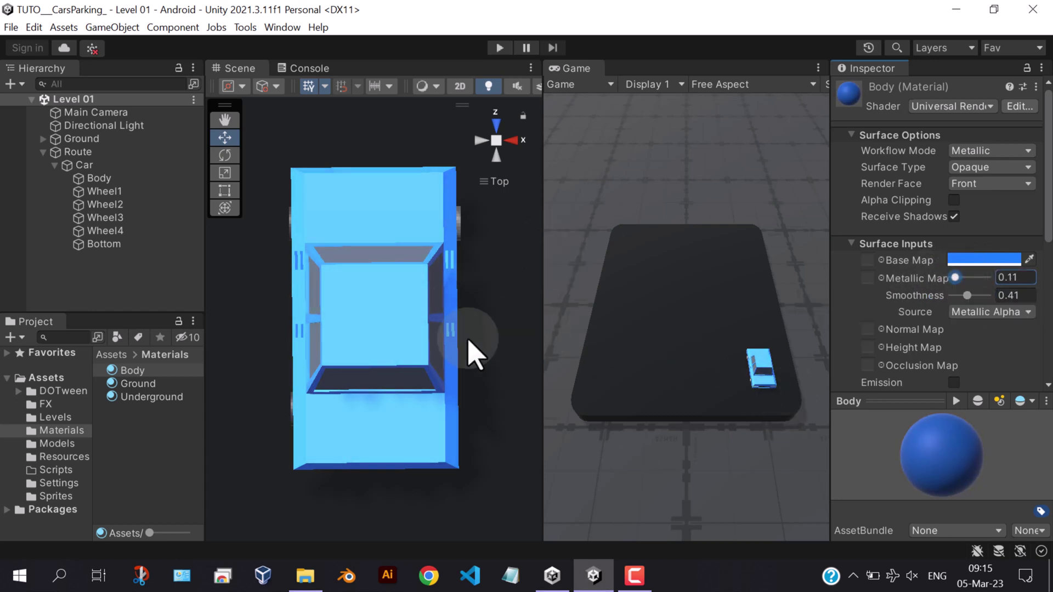
{"action": "left_click_drag", "start_coordinate": [470, 352], "coordinate": [494, 141], "text": "alt"}
{"action": "left_click", "coordinate": [496, 143]}
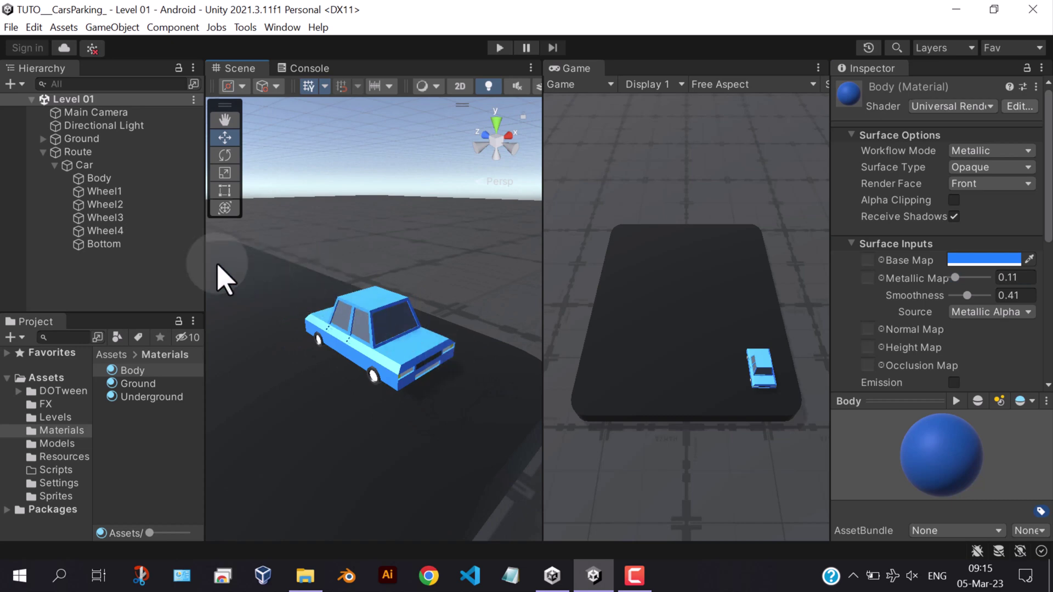
Add a Box Collider component to the Car object.
{"action": "left_click", "coordinate": [146, 290]}
{"action": "left_click", "coordinate": [86, 167]}
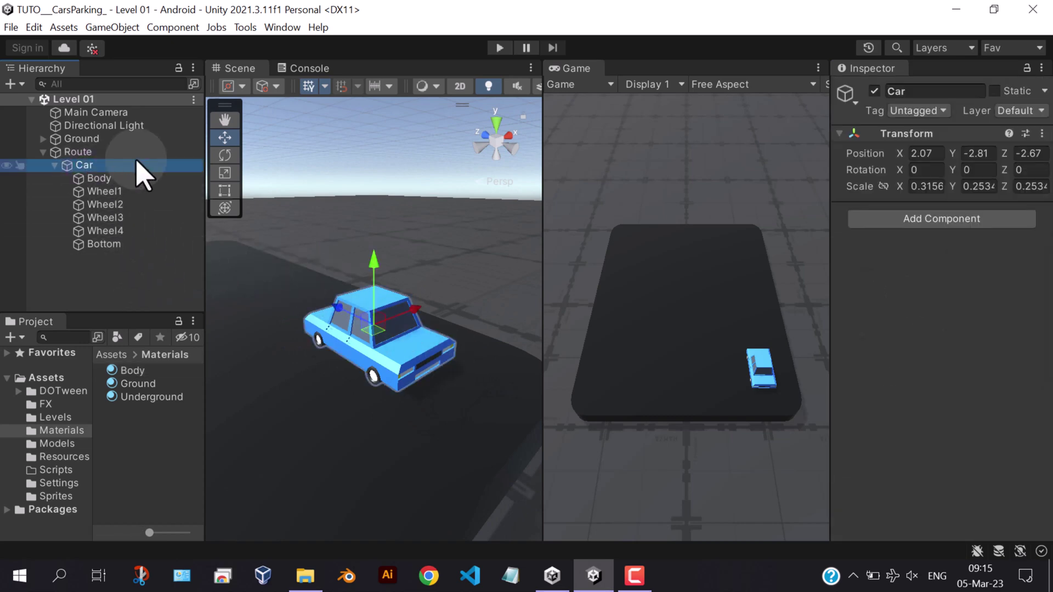
{"action": "left_click", "coordinate": [939, 218]}
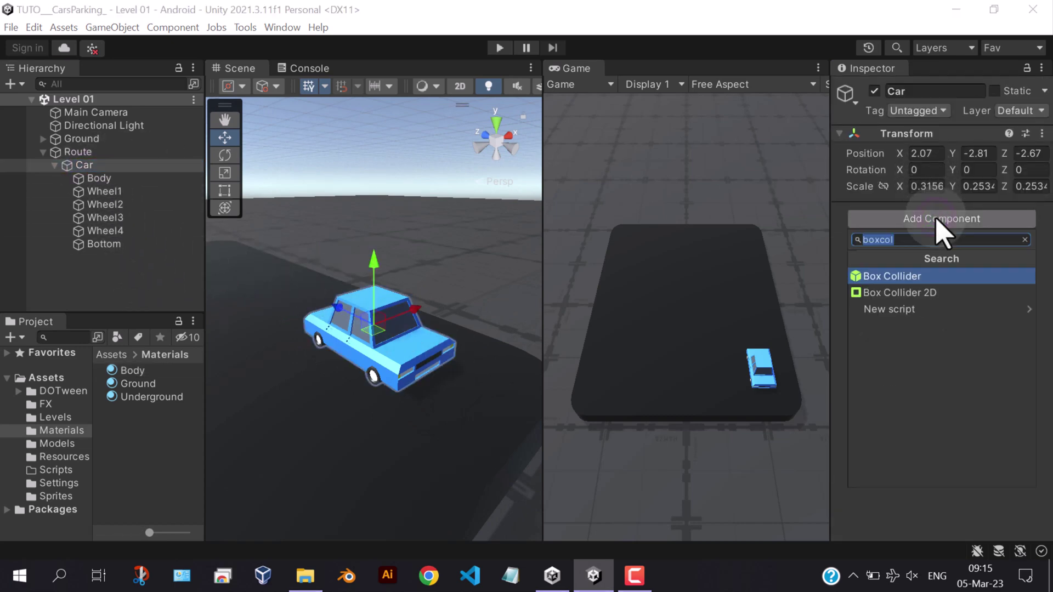
{"action": "type", "text": "boxco"}
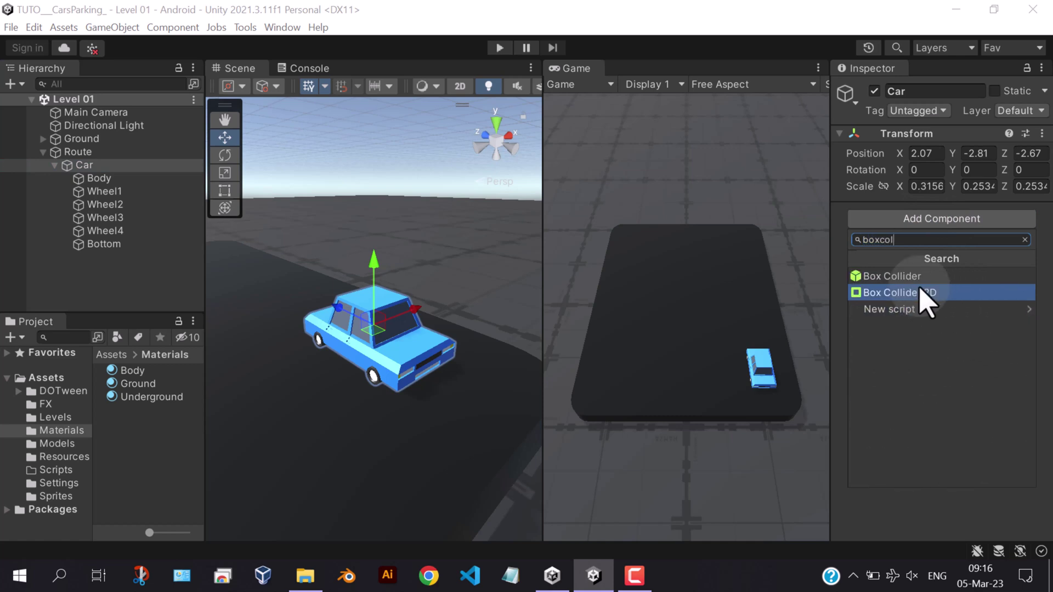
{"action": "left_click", "coordinate": [902, 277]}
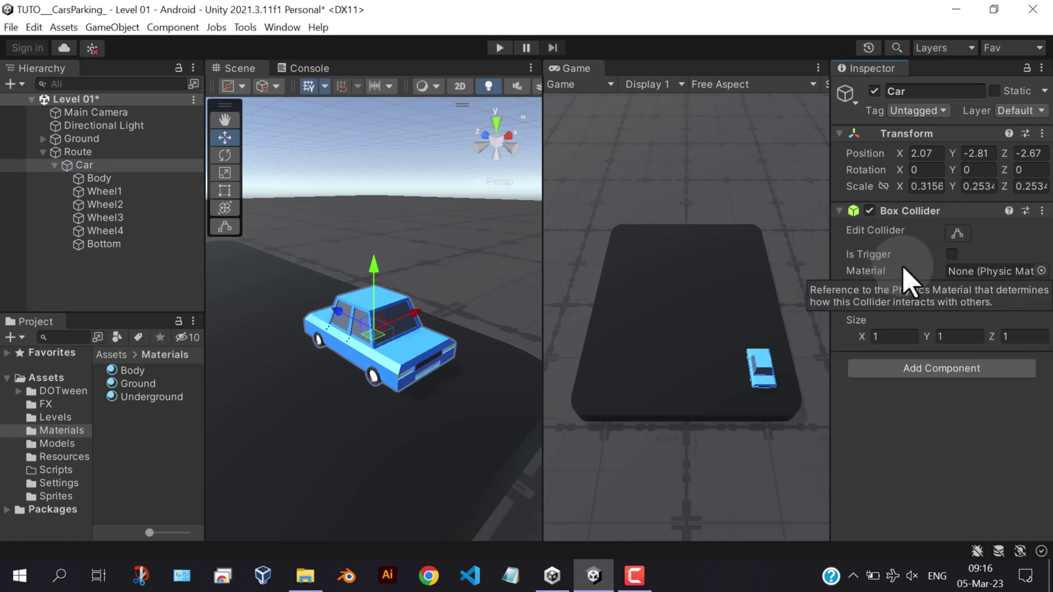
Stretch the Box Collider to the car's outline as seen from above, about 2.03 in X and 4.57 in Z.
{"action": "left_click", "coordinate": [495, 117]}
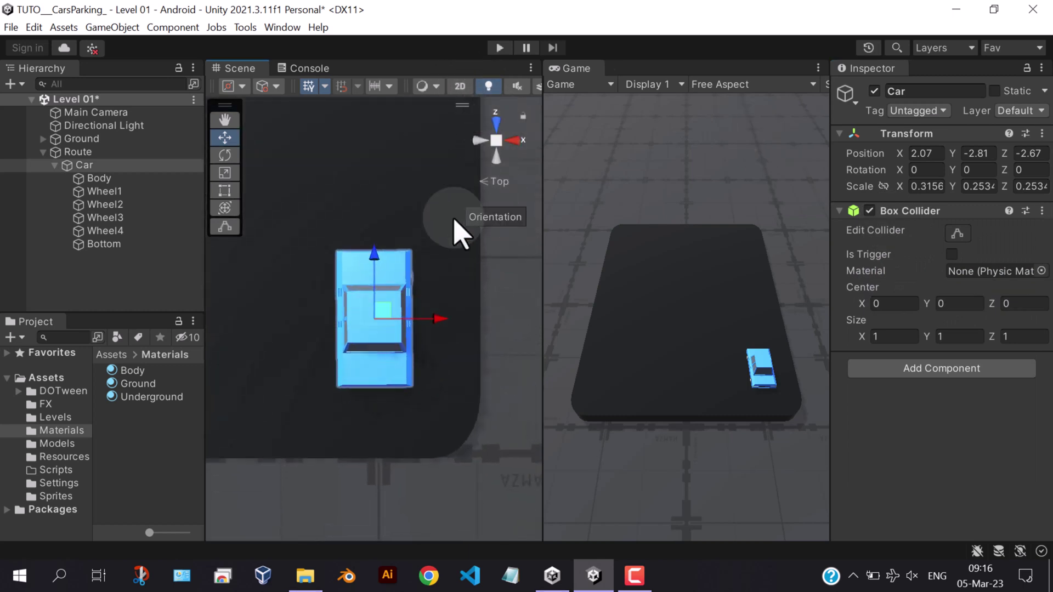
{"action": "scroll", "coordinate": [425, 307], "scroll_direction": "up", "scroll_amount": 3}
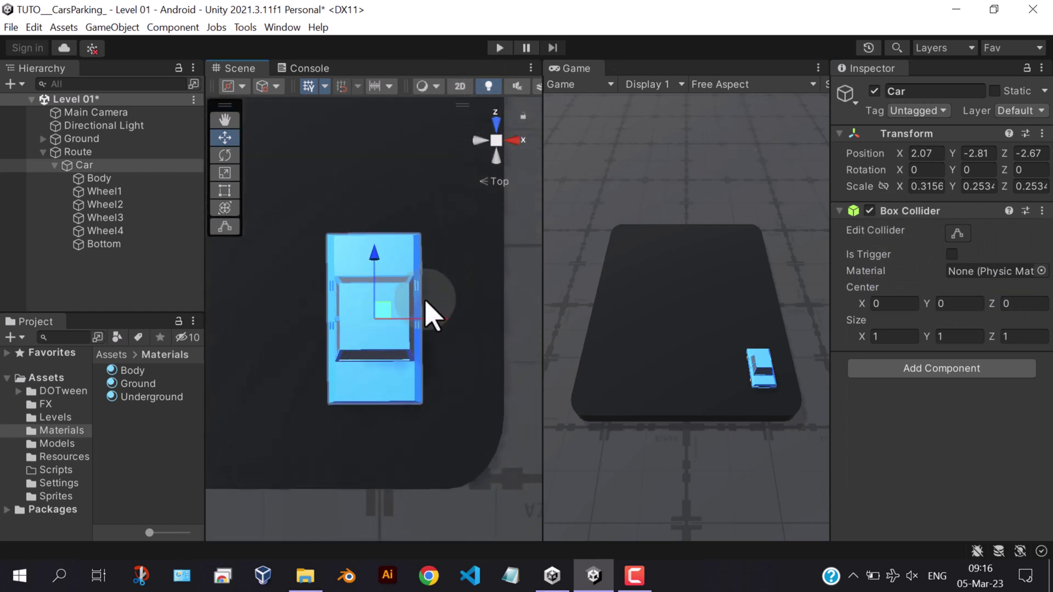
{"action": "left_click", "coordinate": [957, 235]}
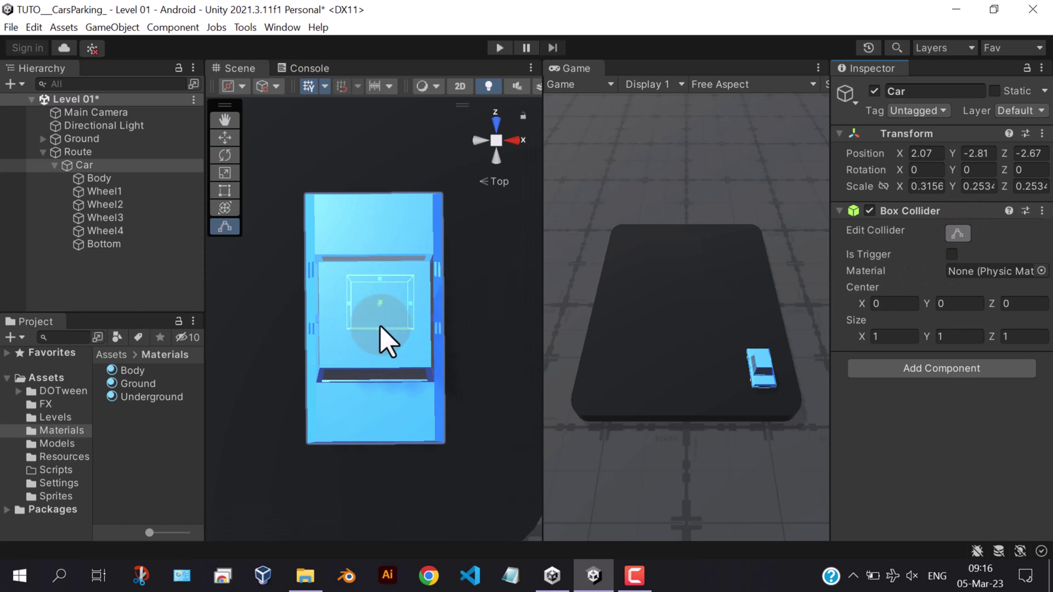
{"action": "left_click", "coordinate": [495, 140]}
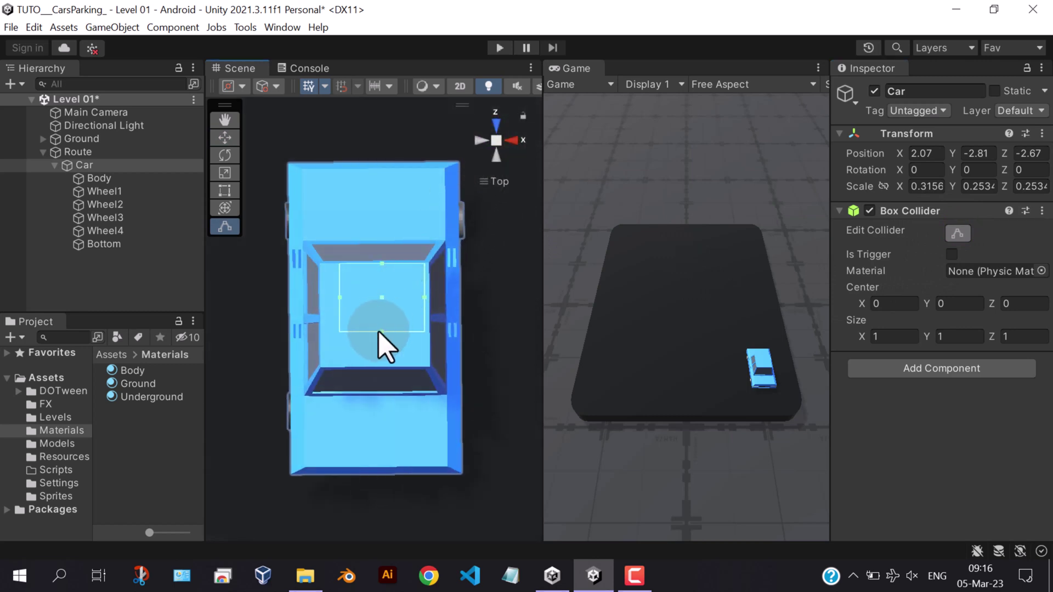
{"action": "left_click_drag", "start_coordinate": [382, 332], "coordinate": [400, 475]}
{"action": "left_click_drag", "start_coordinate": [382, 264], "coordinate": [379, 200]}
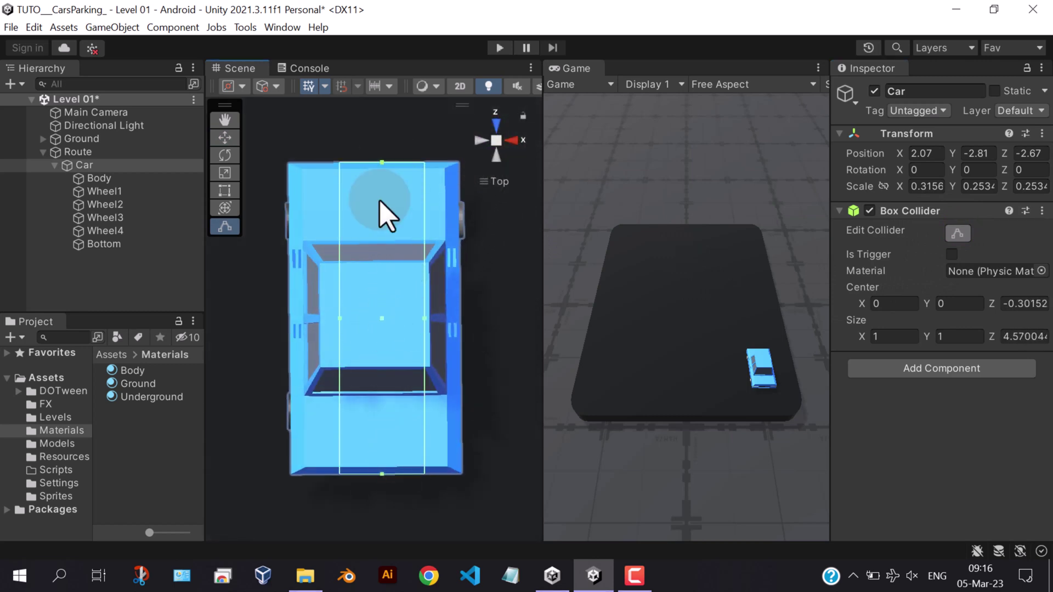
{"action": "left_click_drag", "start_coordinate": [340, 318], "coordinate": [292, 325]}
{"action": "left_click_drag", "start_coordinate": [426, 318], "coordinate": [463, 318]}
Stretch the collider vertically from the wheel bottoms to the roof, about 1.92 in Y, and save the scene.
{"action": "left_click", "coordinate": [481, 140]}
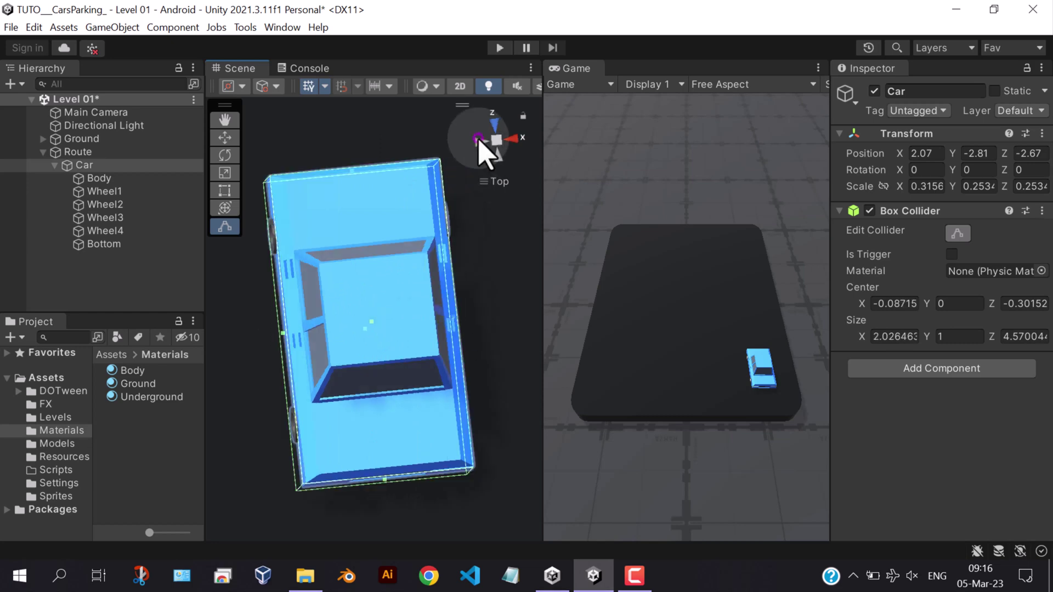
{"action": "left_click_drag", "start_coordinate": [372, 352], "coordinate": [373, 268]}
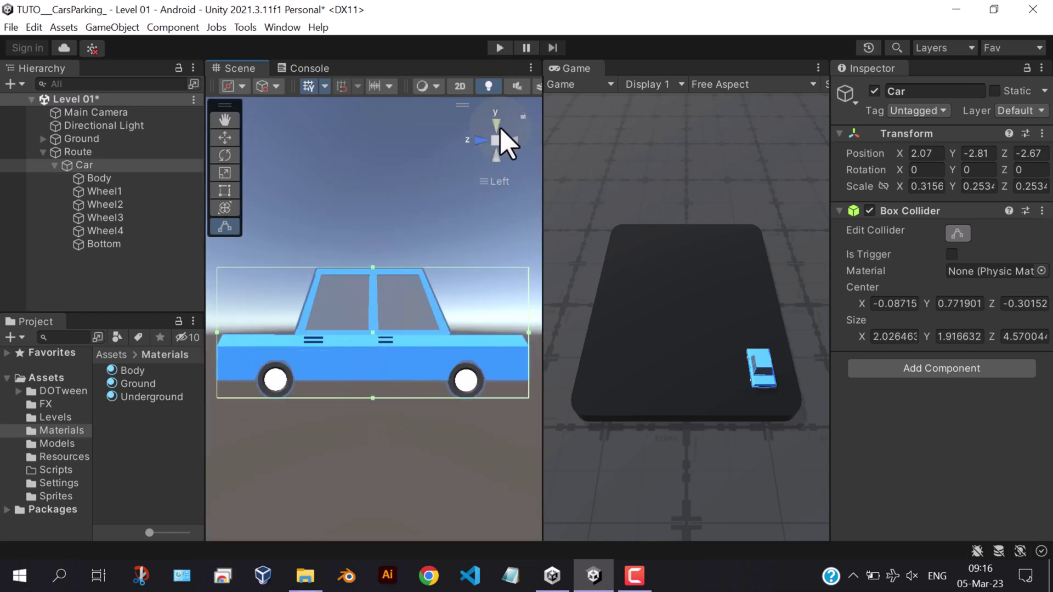
{"action": "left_click", "coordinate": [496, 126]}
{"action": "key", "text": "ctrl+s"}
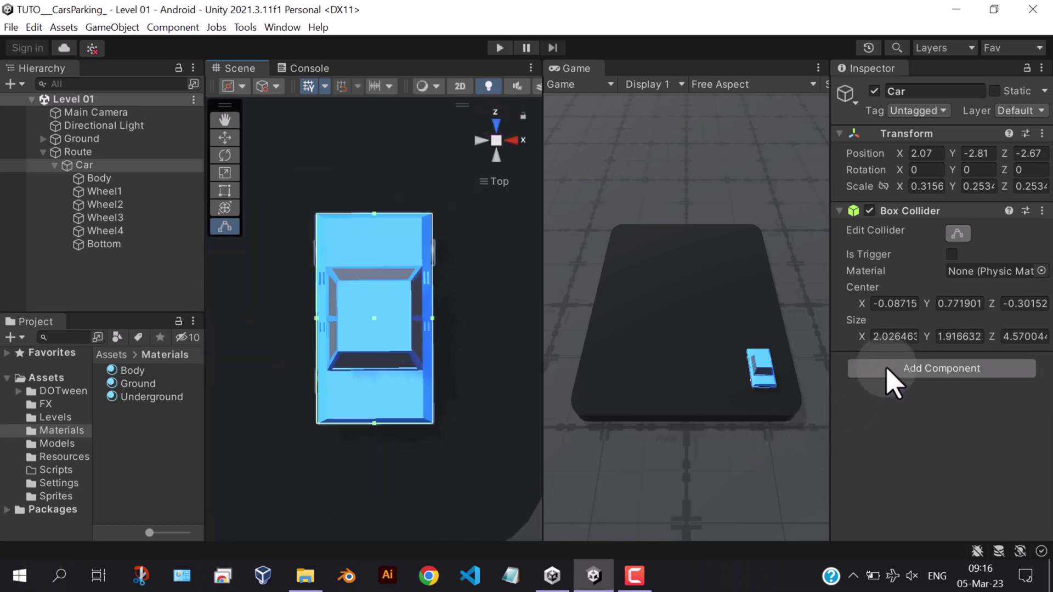
Add a Rigidbody component to the Car object and save the scene.
{"action": "left_click", "coordinate": [891, 379]}
{"action": "type", "text": "rig"}
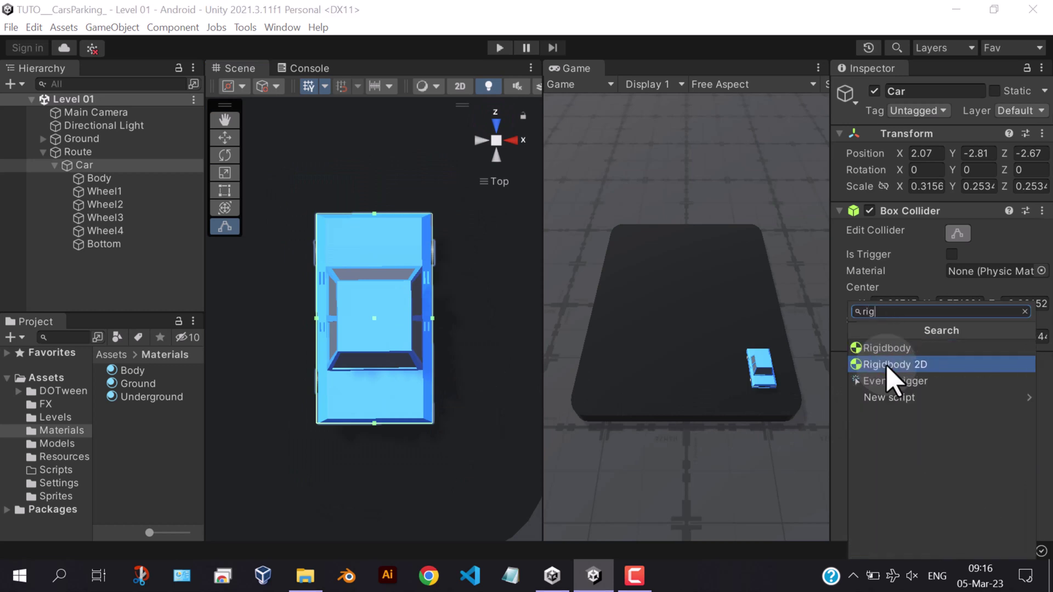
{"action": "left_click", "coordinate": [886, 350]}
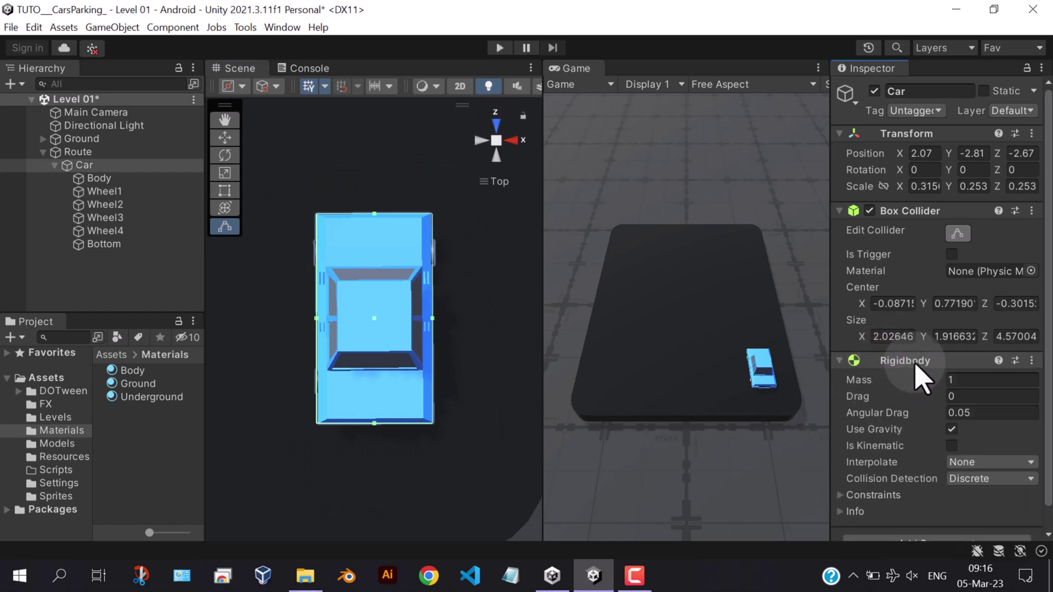
{"action": "scroll", "coordinate": [932, 362], "scroll_direction": "down", "scroll_amount": 1}
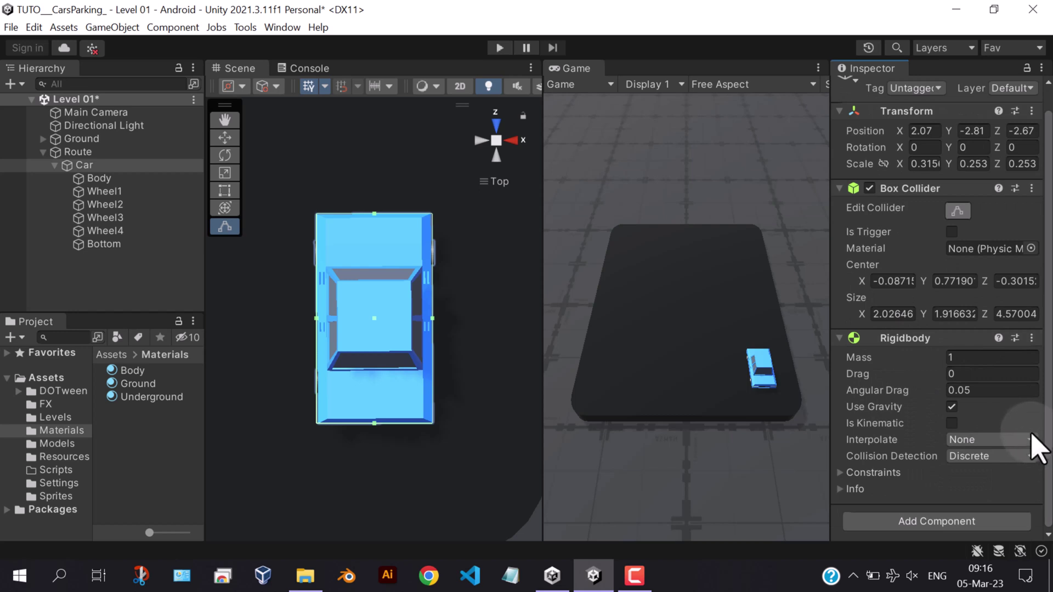
{"action": "key", "text": "ctrl+s"}
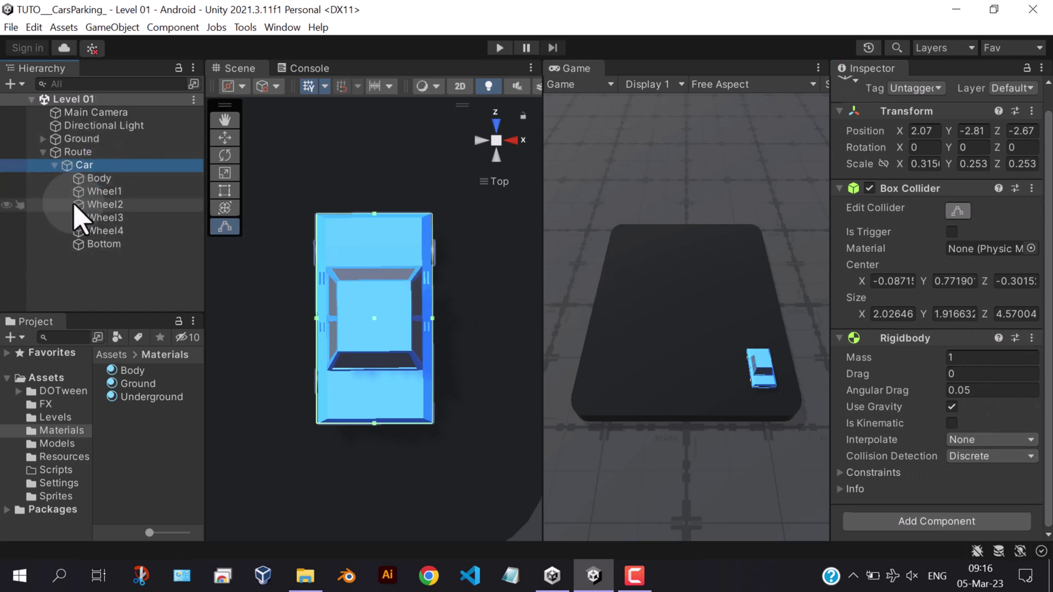
Assign the Car object to the Interactable layer without changing its children, and save the scene.
{"action": "left_click", "coordinate": [1012, 87]}
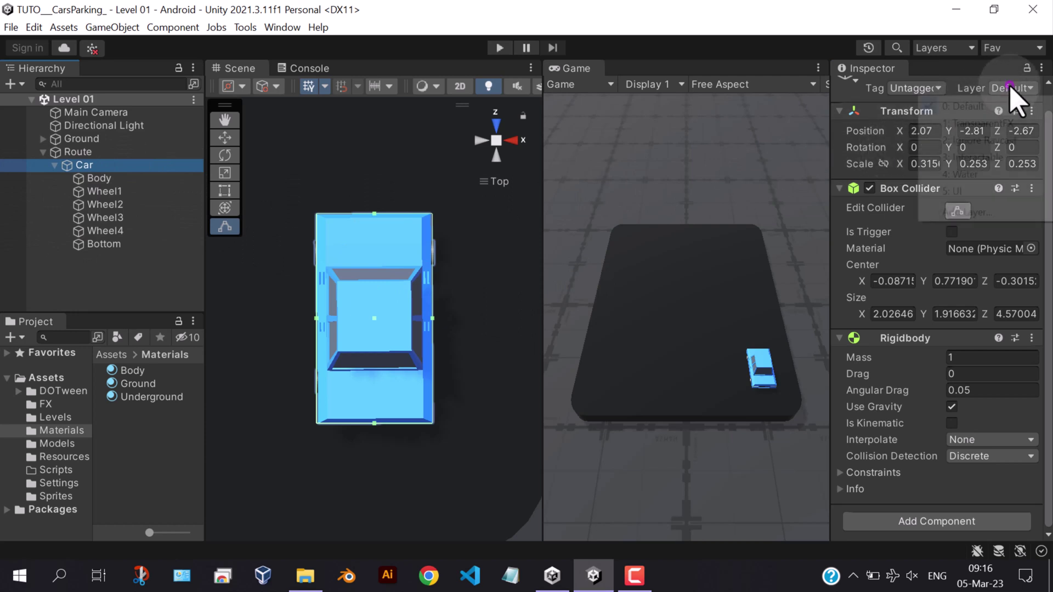
{"action": "left_click", "coordinate": [968, 158]}
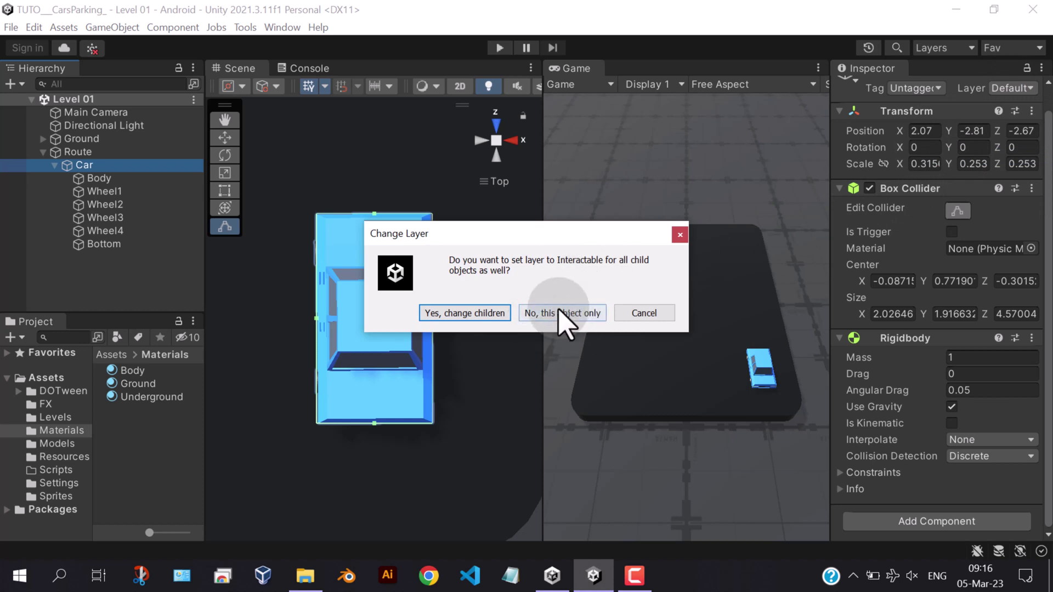
{"action": "left_click", "coordinate": [541, 314]}
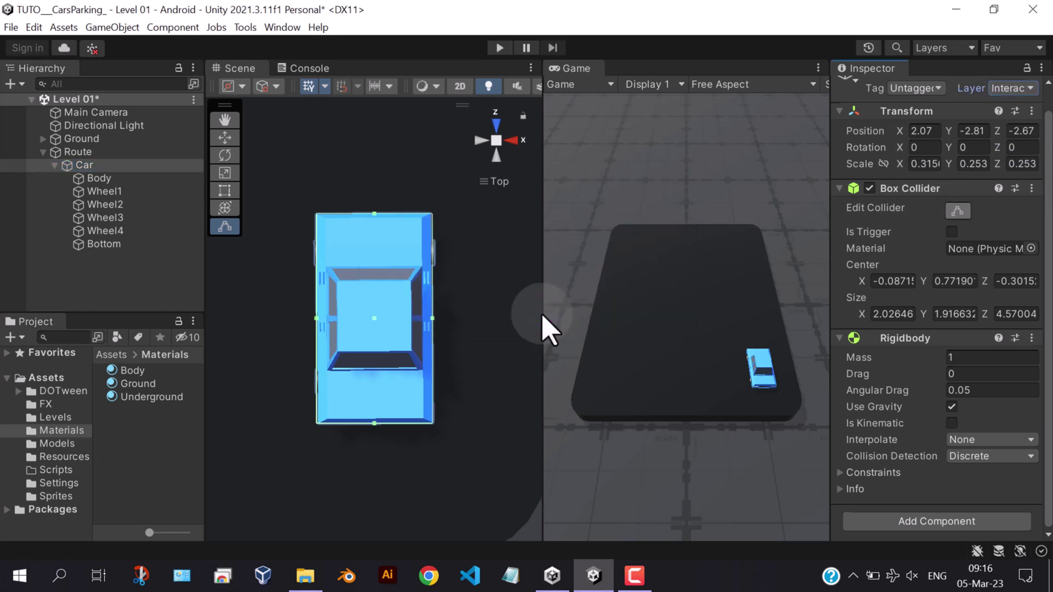
{"action": "left_click", "coordinate": [91, 284]}
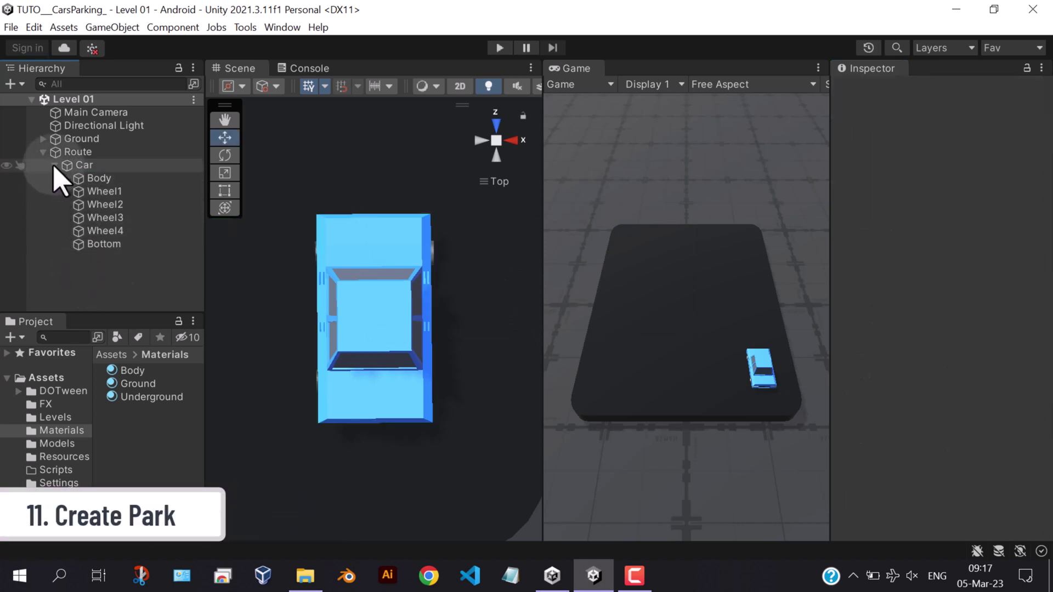
Create an empty child object named Park under Route and add a Sprite Renderer to it.
{"action": "right_click", "coordinate": [69, 152]}
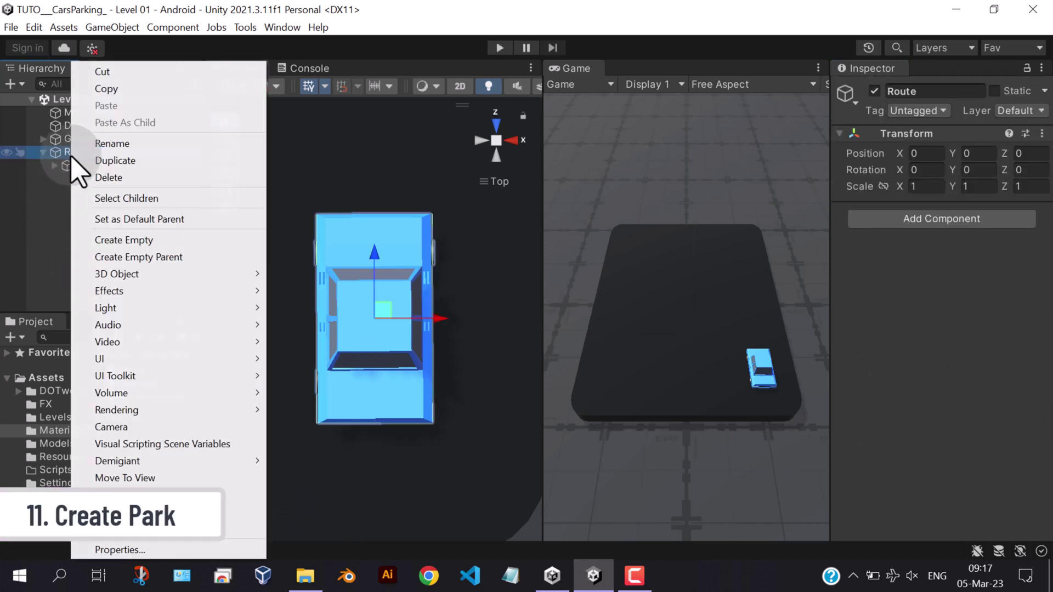
{"action": "left_click", "coordinate": [130, 241]}
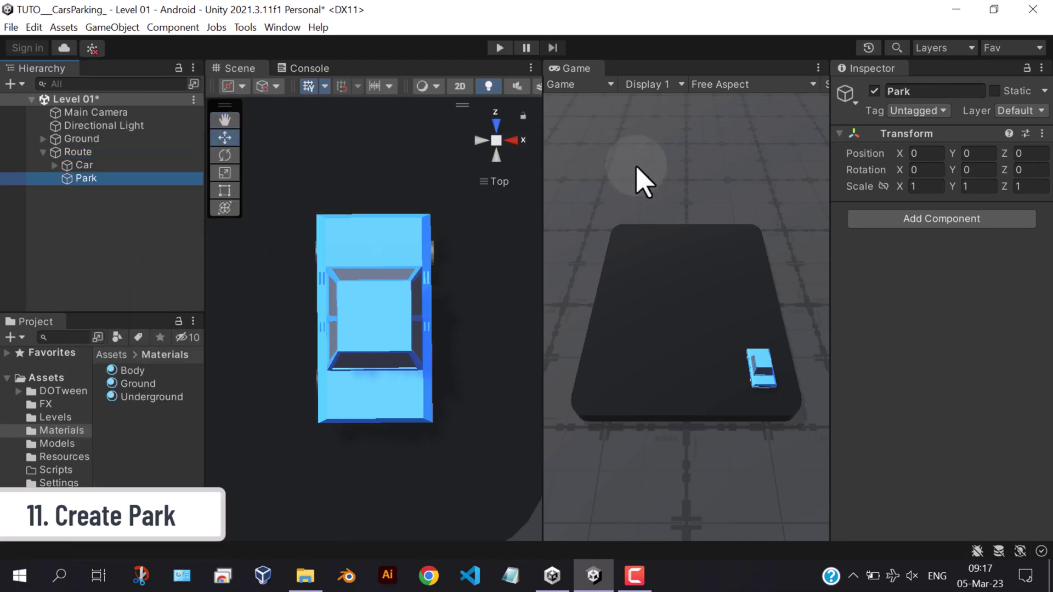
{"action": "left_click", "coordinate": [923, 219]}
{"action": "type", "text": "spritere"}
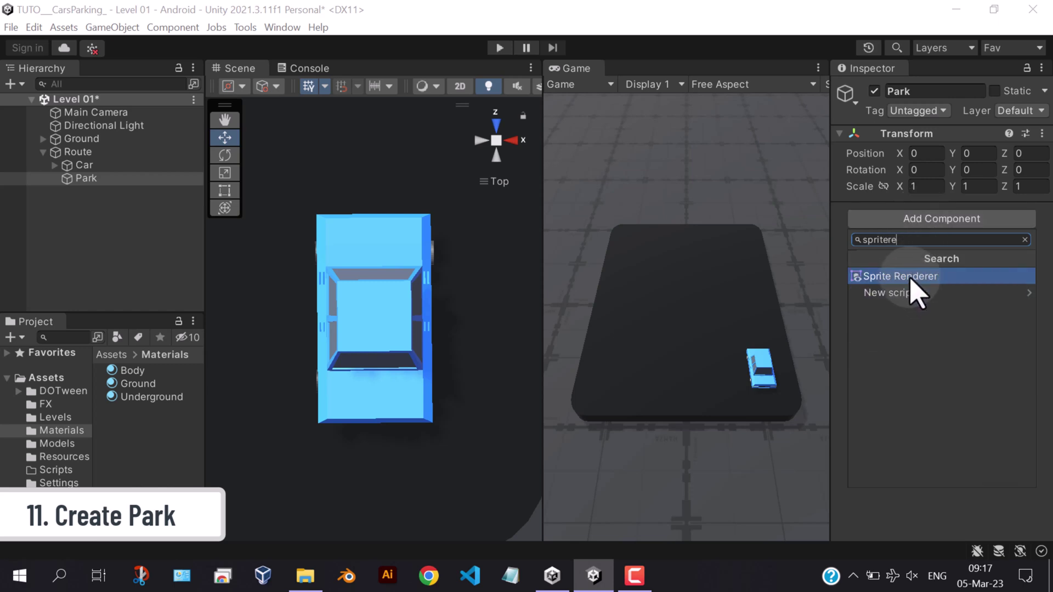
{"action": "left_click", "coordinate": [910, 276]}
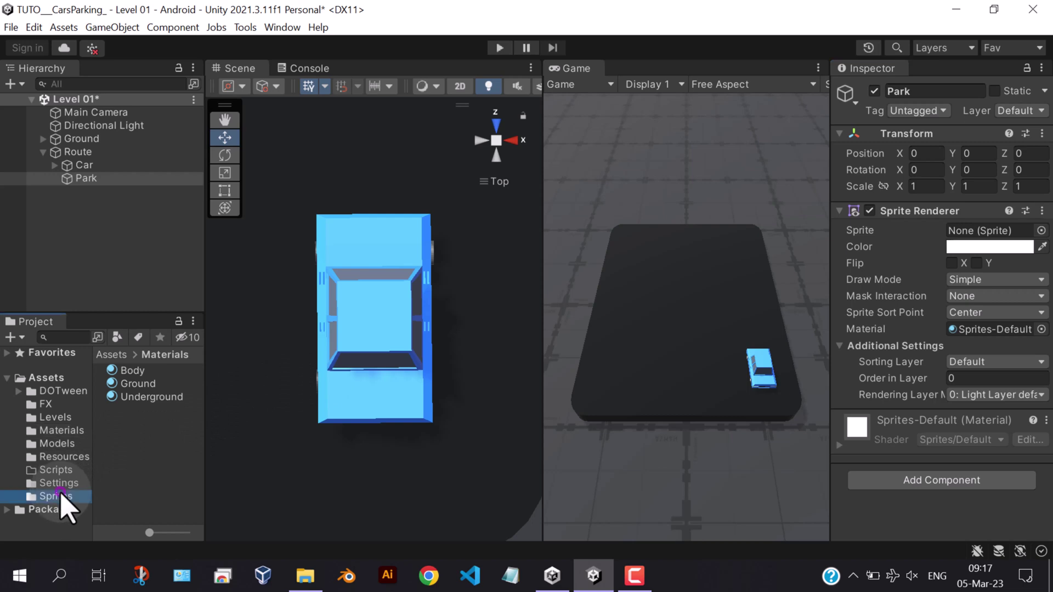
Assign the park sprite to Park's Sprite Renderer and set the object's X rotation to 90.
{"action": "left_click", "coordinate": [59, 496]}
{"action": "left_click_drag", "start_coordinate": [130, 384], "coordinate": [996, 236]}
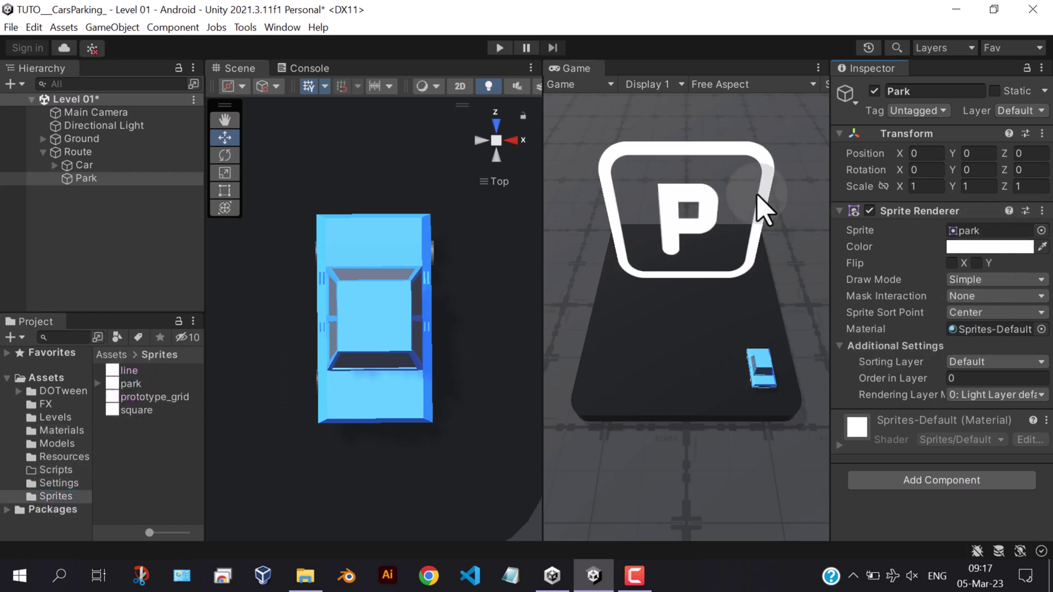
{"action": "left_click", "coordinate": [928, 170]}
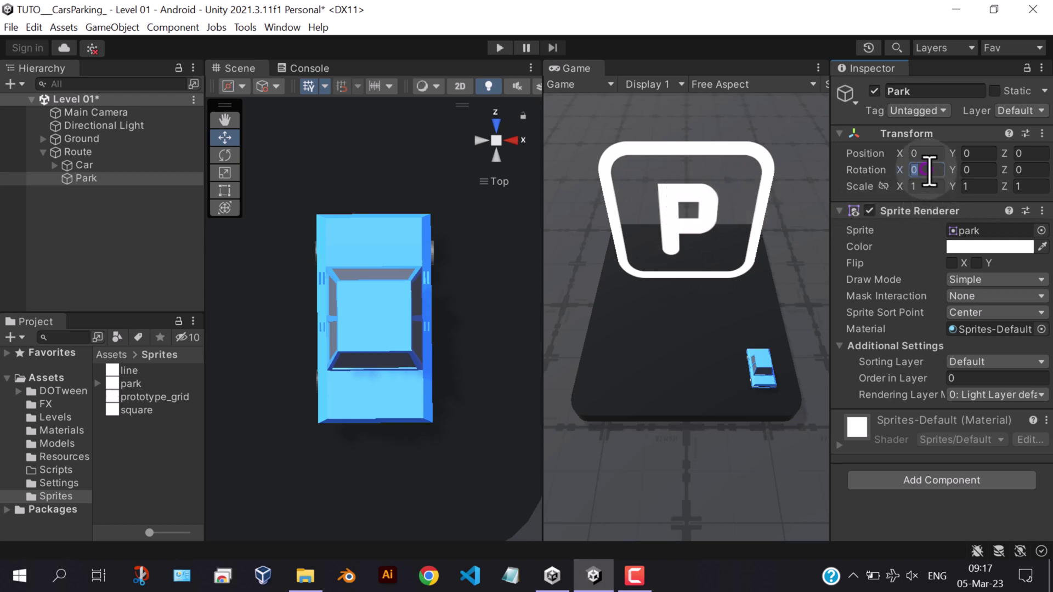
{"action": "type", "text": "90"}
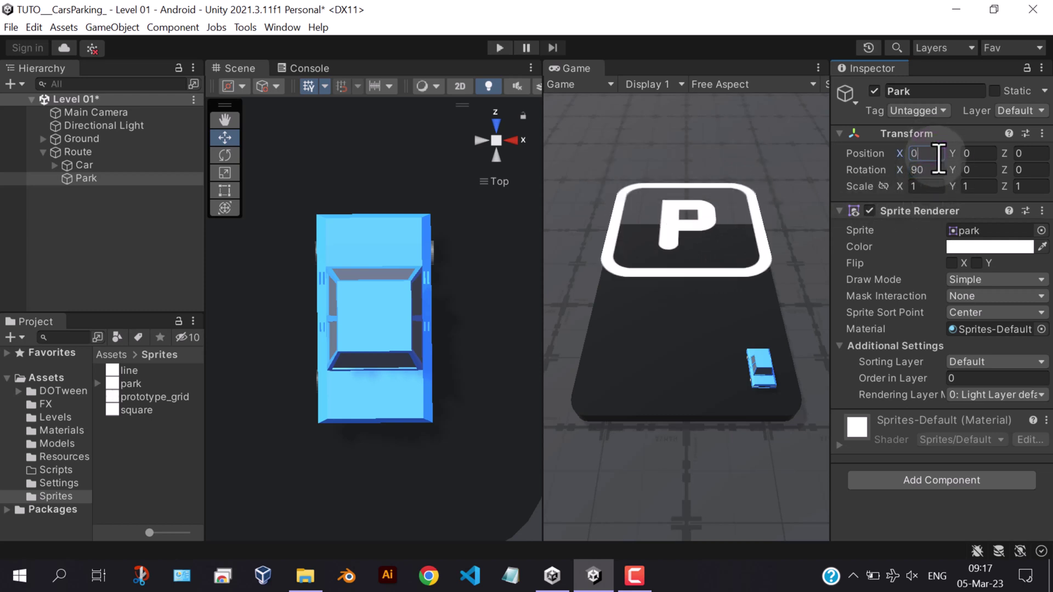
Set Park's position to X 0.53 and Y -2.7, and its proportionally linked scale to 0.4.
{"action": "left_click", "coordinate": [939, 154]}
{"action": "type", "text": "0.53"}
{"action": "left_click", "coordinate": [981, 153]}
{"action": "type", "text": "-"}
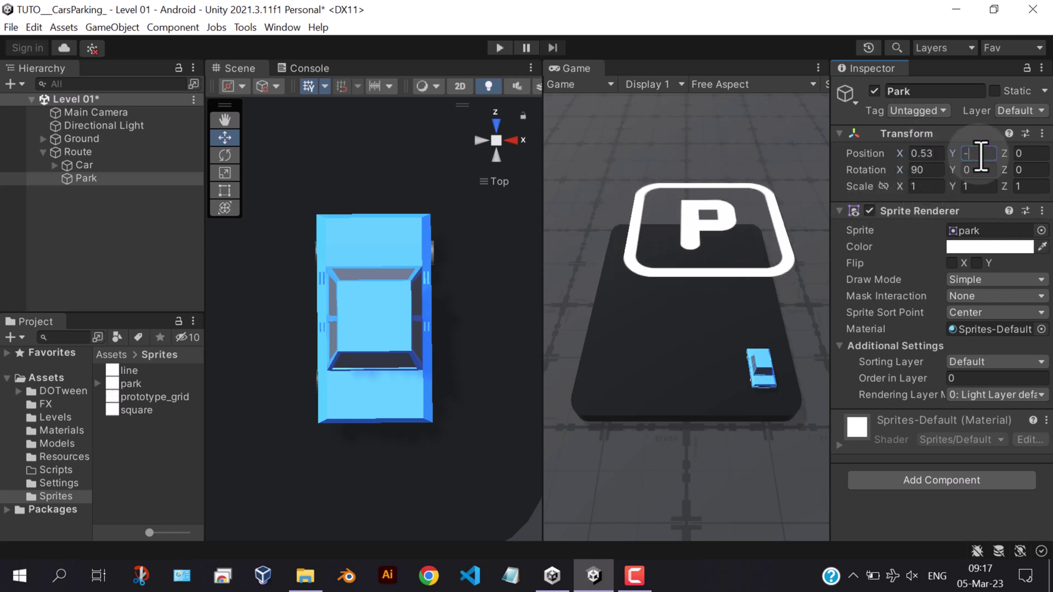
{"action": "type", "text": "2."}
{"action": "type", "text": "50"}
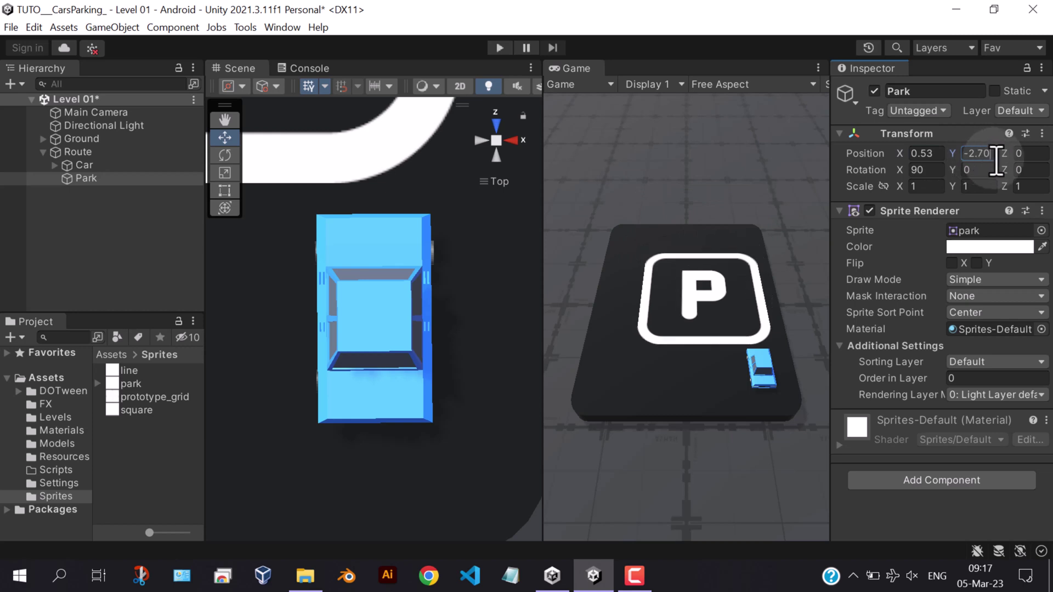
{"action": "left_click", "coordinate": [884, 186]}
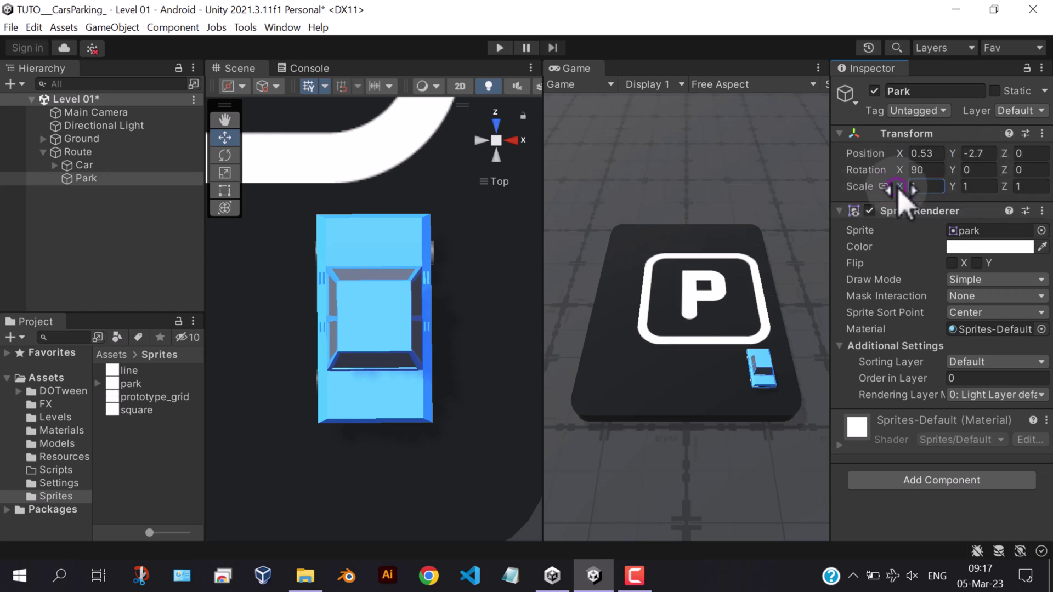
{"action": "type", "text": "0.44"}
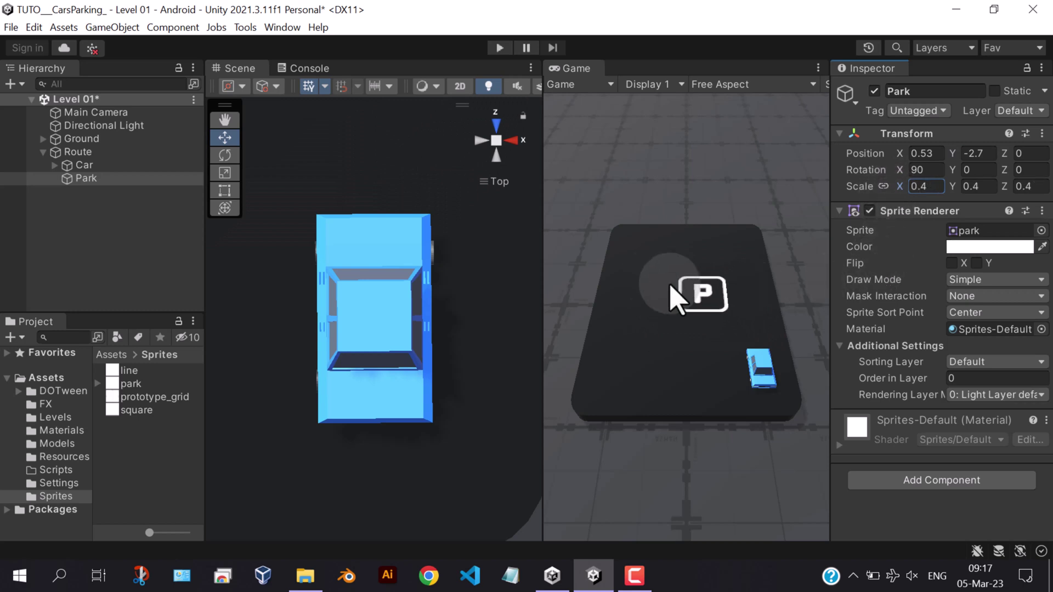
Move Park to the far corner of the ground diagonally opposite the car, about X -1.7 and Z 2.59.
{"action": "scroll", "coordinate": [376, 317], "scroll_direction": "down", "scroll_amount": 5}
{"action": "left_click_drag", "start_coordinate": [325, 207], "coordinate": [284, 184]}
{"action": "scroll", "coordinate": [329, 247], "scroll_direction": "down", "scroll_amount": 3}
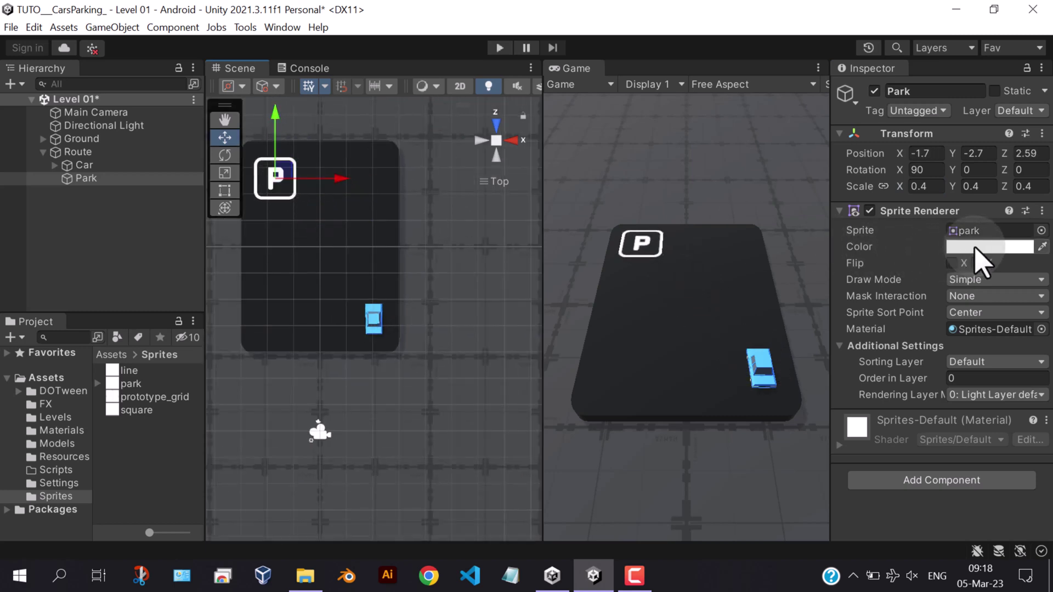
Change the Park sprite's colour to light blue, about 42A7E3, and save the scene.
{"action": "left_click", "coordinate": [976, 247]}
{"action": "left_click", "coordinate": [877, 321]}
{"action": "left_click", "coordinate": [969, 258]}
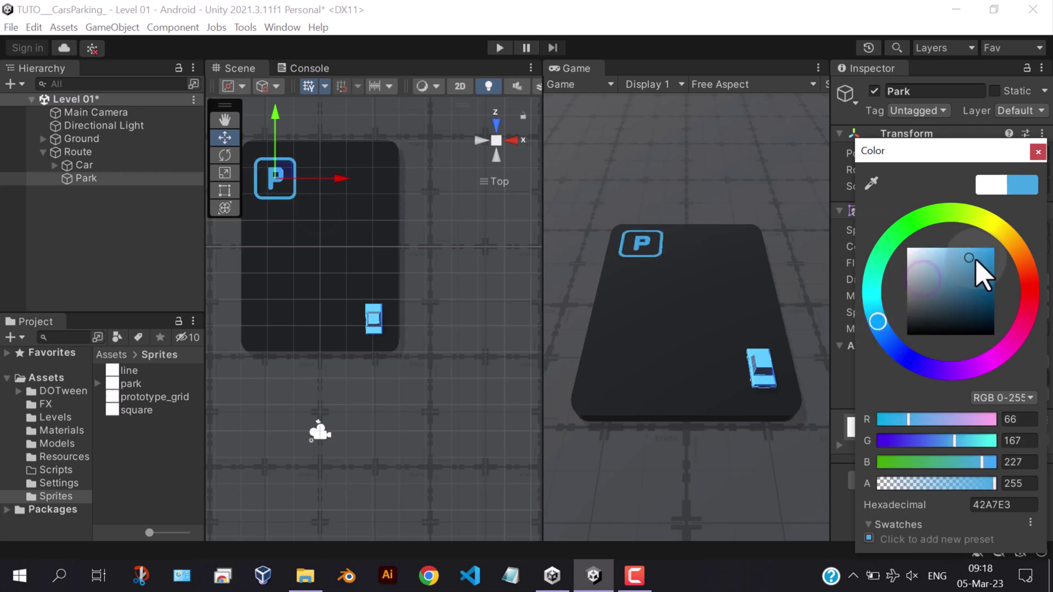
{"action": "left_click", "coordinate": [975, 260]}
{"action": "left_click", "coordinate": [1038, 152]}
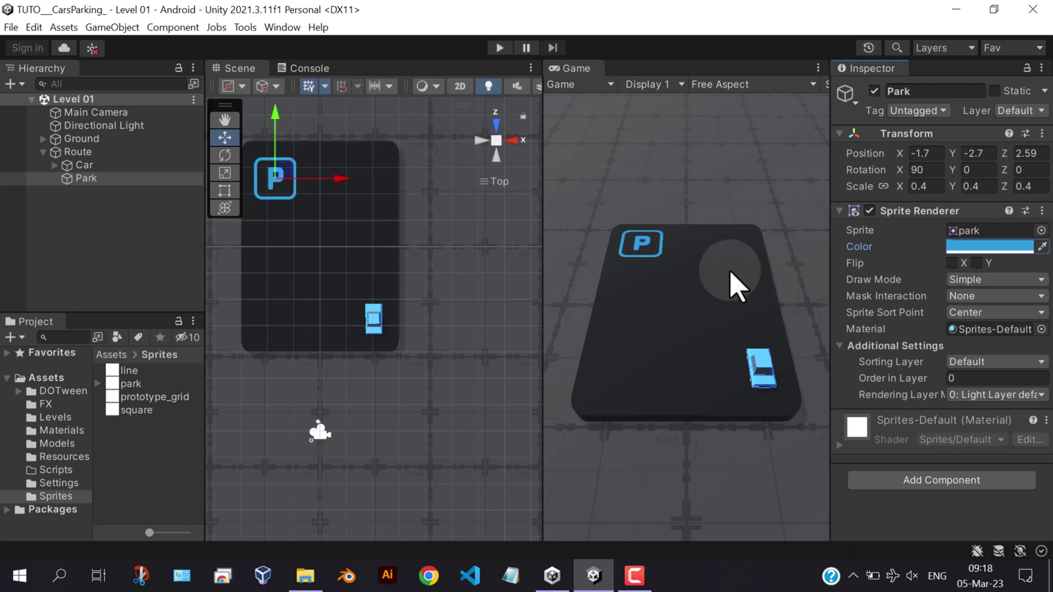
Add a Box Collider component to Park and make it a trigger.
{"action": "left_click", "coordinate": [937, 480]}
{"action": "type", "text": "coll"}
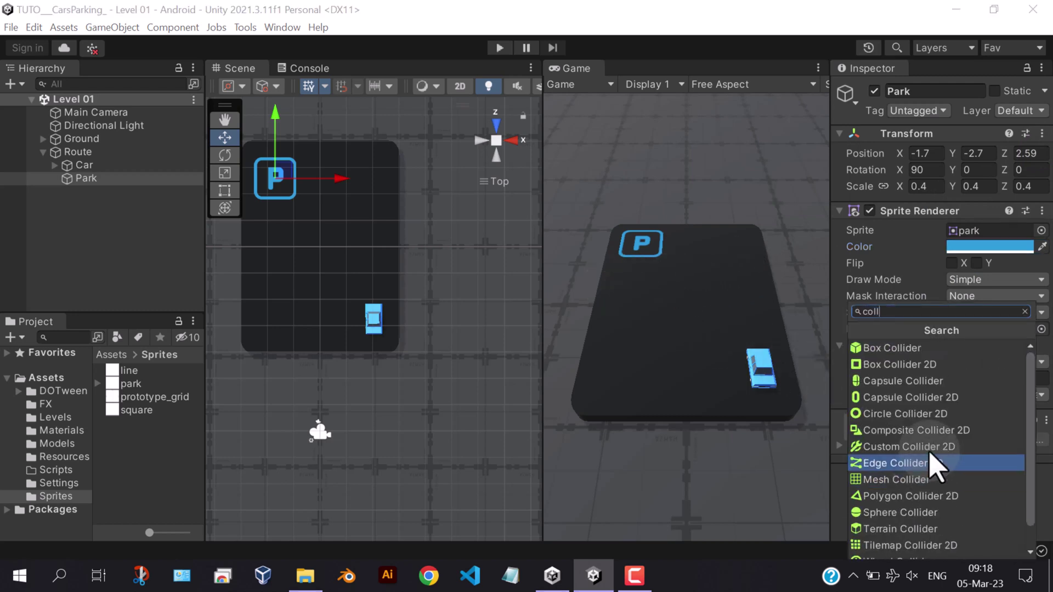
{"action": "left_click", "coordinate": [892, 352]}
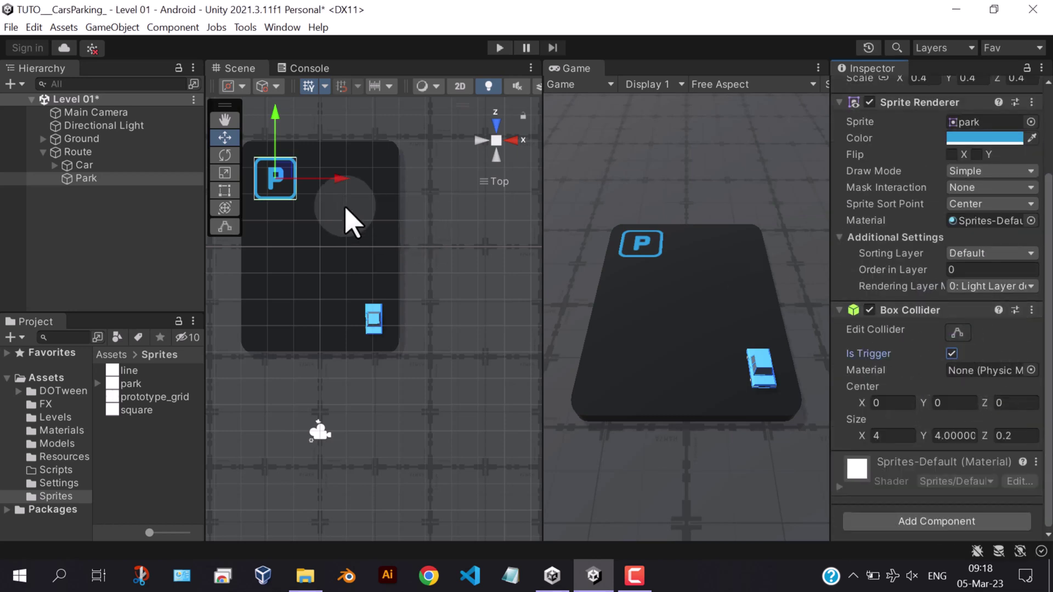
Shrink Park's Box Collider evenly to the inner edge of the sign's border, about 3.45 in X and Y.
{"action": "key", "text": "f"}
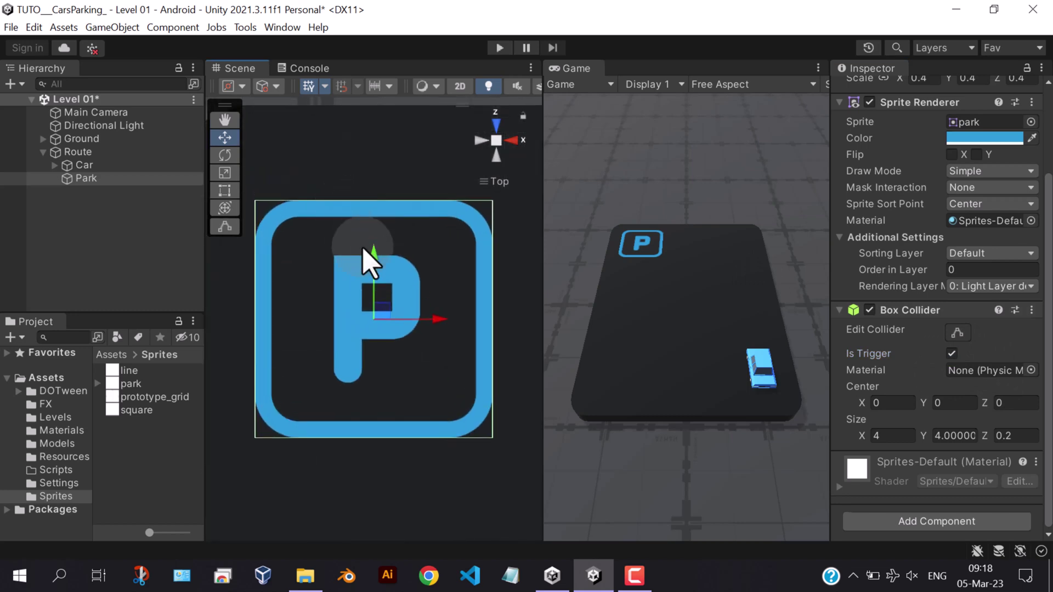
{"action": "left_click", "coordinate": [957, 332]}
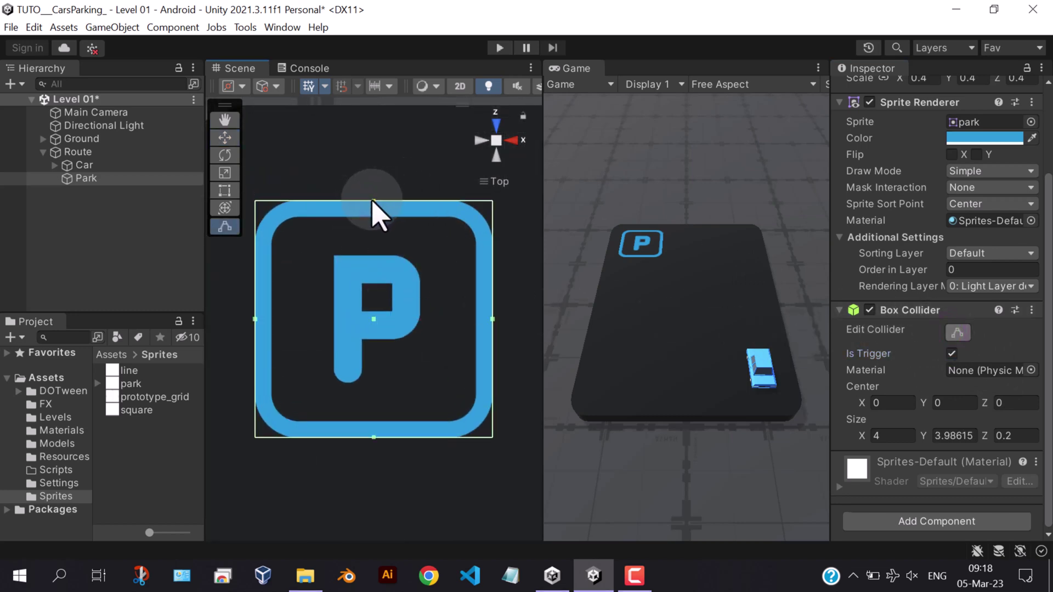
{"action": "left_click_drag", "start_coordinate": [373, 202], "coordinate": [376, 215], "text": "alt+shift"}
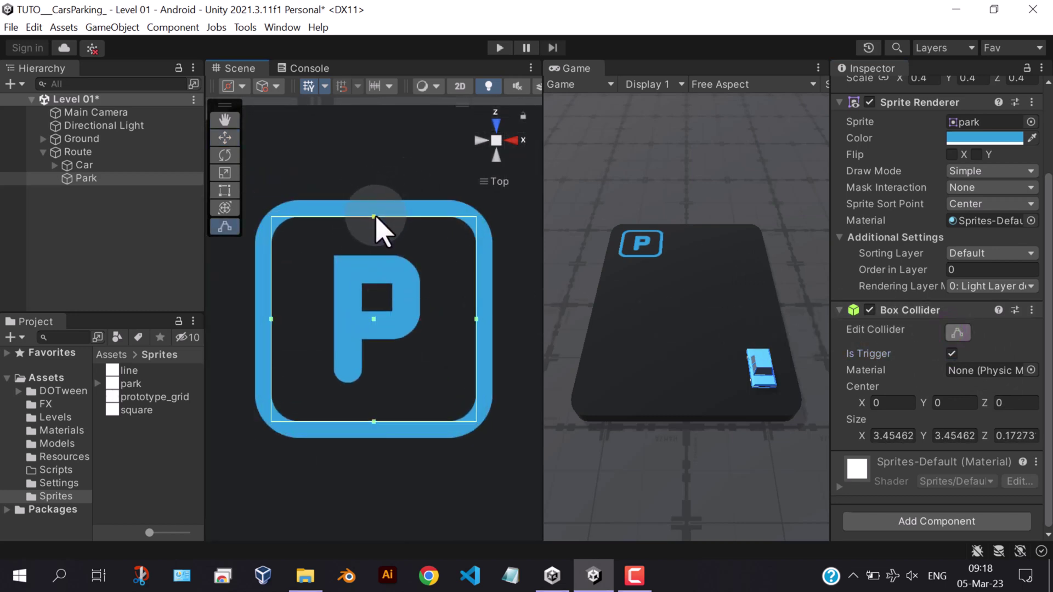
Stretch Park's Box Collider upward from the sprite so it is about 0.58 in Z.
{"action": "left_click", "coordinate": [483, 140]}
{"action": "scroll", "coordinate": [408, 326], "scroll_direction": "up", "scroll_amount": 3}
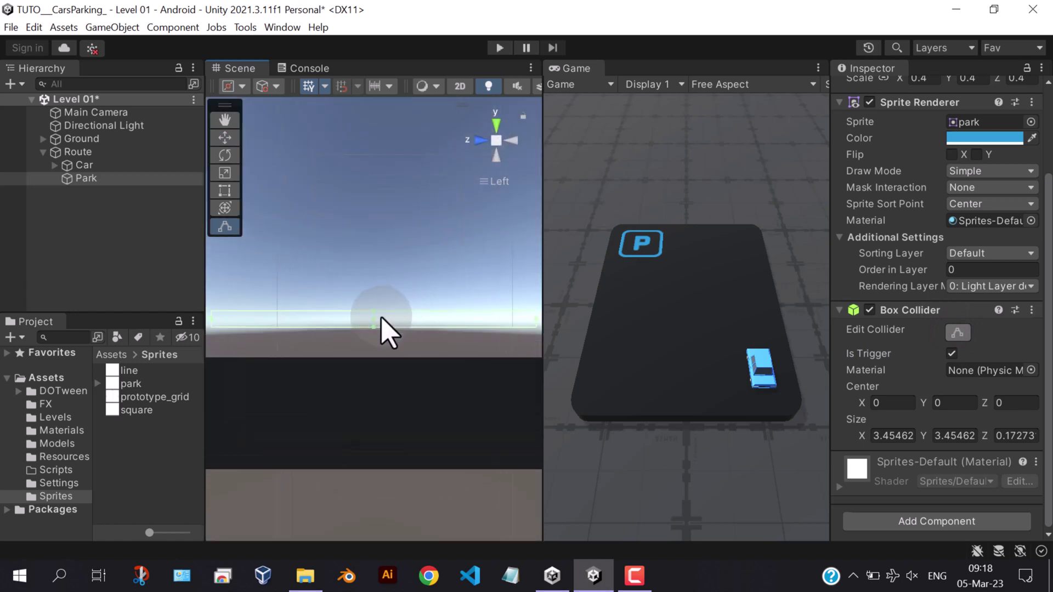
{"action": "left_click_drag", "start_coordinate": [371, 311], "coordinate": [416, 309]}
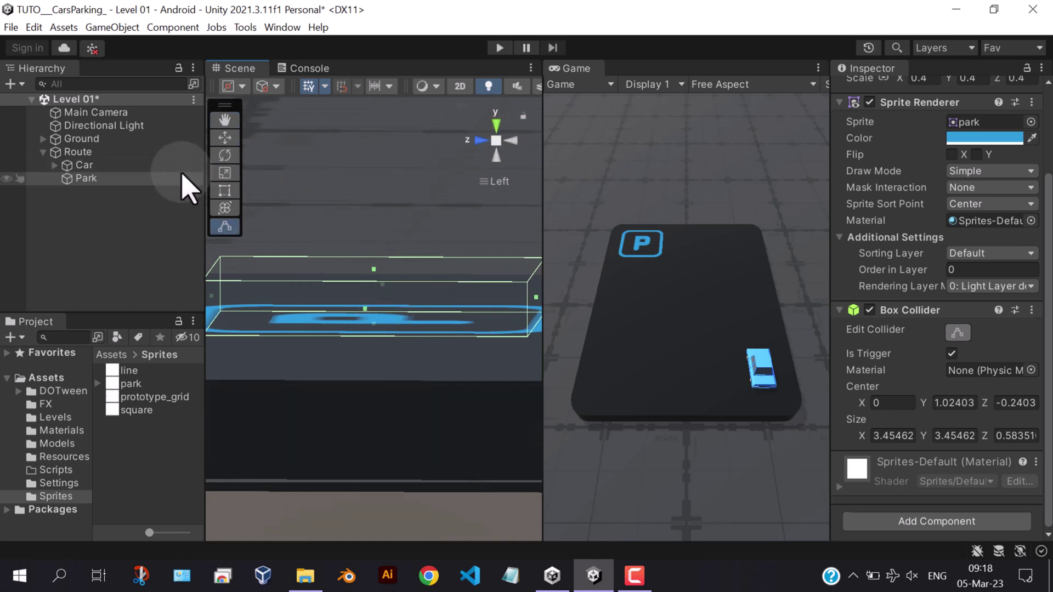
Lower Park onto the ground surface, to about Y -2.86, and save the scene.
{"action": "left_click", "coordinate": [225, 137]}
{"action": "left_click_drag", "start_coordinate": [320, 212], "coordinate": [465, 181], "text": "alt"}
{"action": "left_click_drag", "start_coordinate": [374, 360], "coordinate": [380, 406]}
{"action": "left_click", "coordinate": [497, 125]}
{"action": "scroll", "coordinate": [435, 329], "scroll_direction": "down", "scroll_amount": 5}
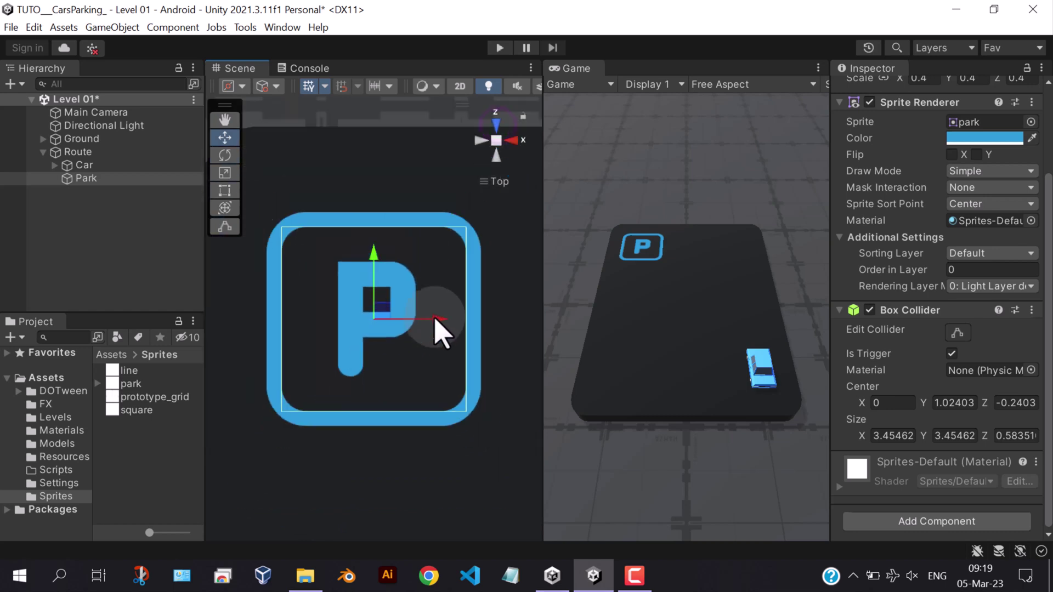
{"action": "key", "text": "ctrl+s"}
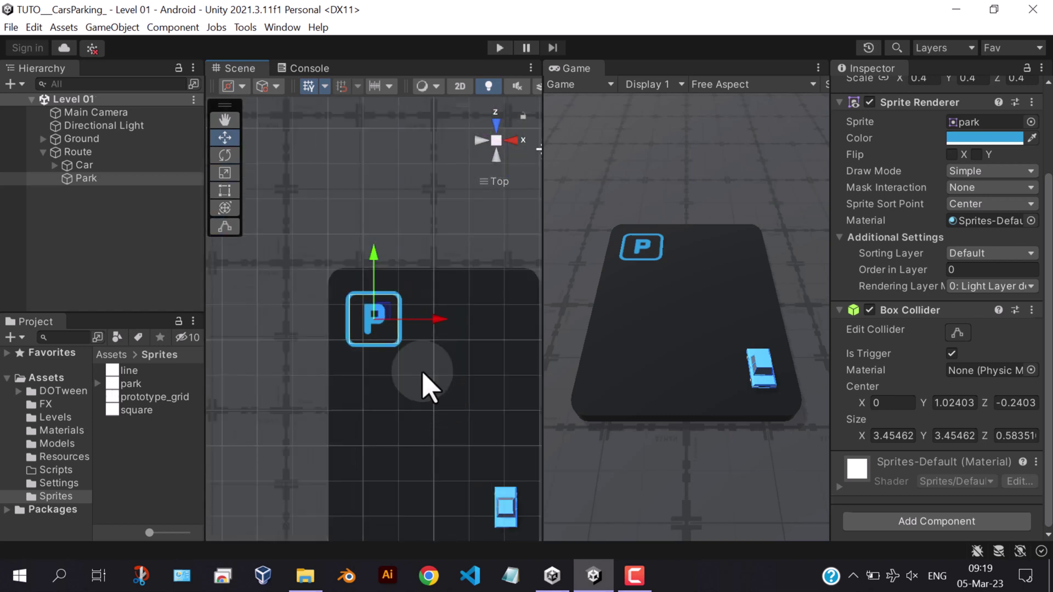
Assign the Park object to the Interactable layer and save the scene.
{"action": "left_click", "coordinate": [100, 179]}
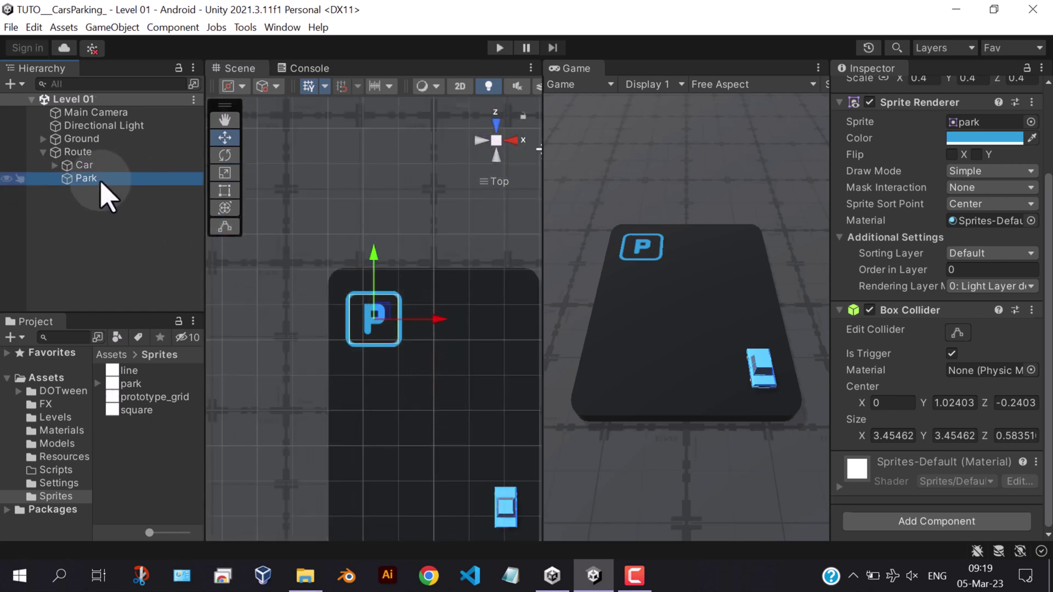
{"action": "scroll", "coordinate": [927, 167], "scroll_direction": "up", "scroll_amount": 4}
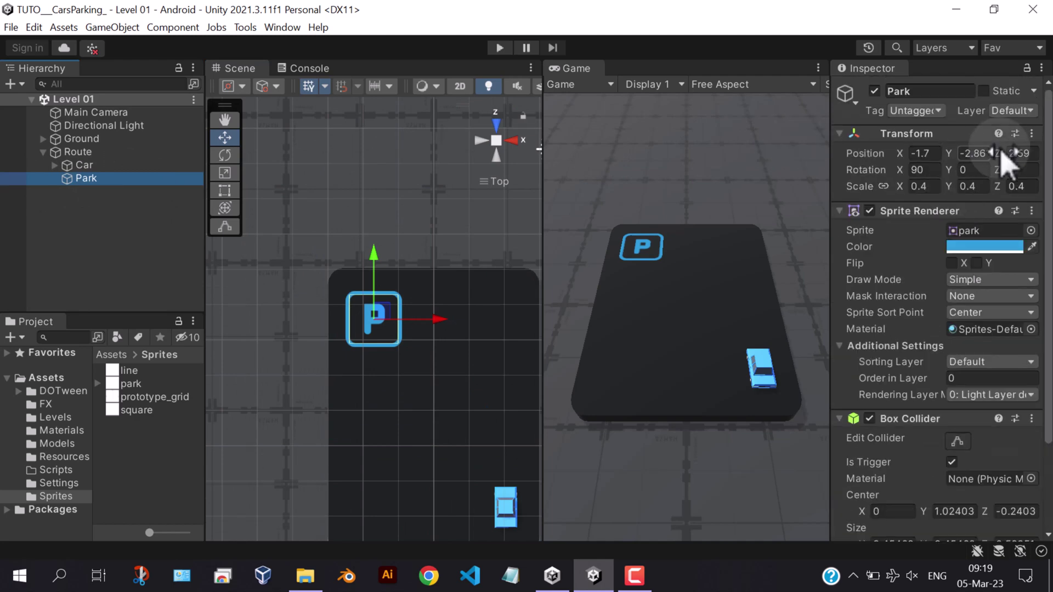
{"action": "left_click", "coordinate": [1013, 110]}
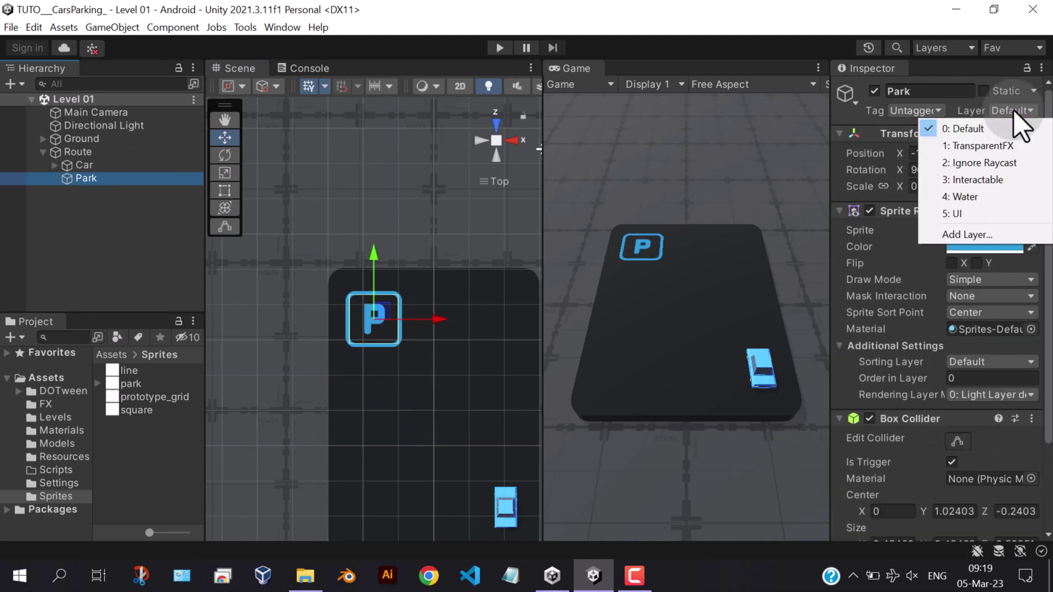
{"action": "left_click", "coordinate": [980, 180]}
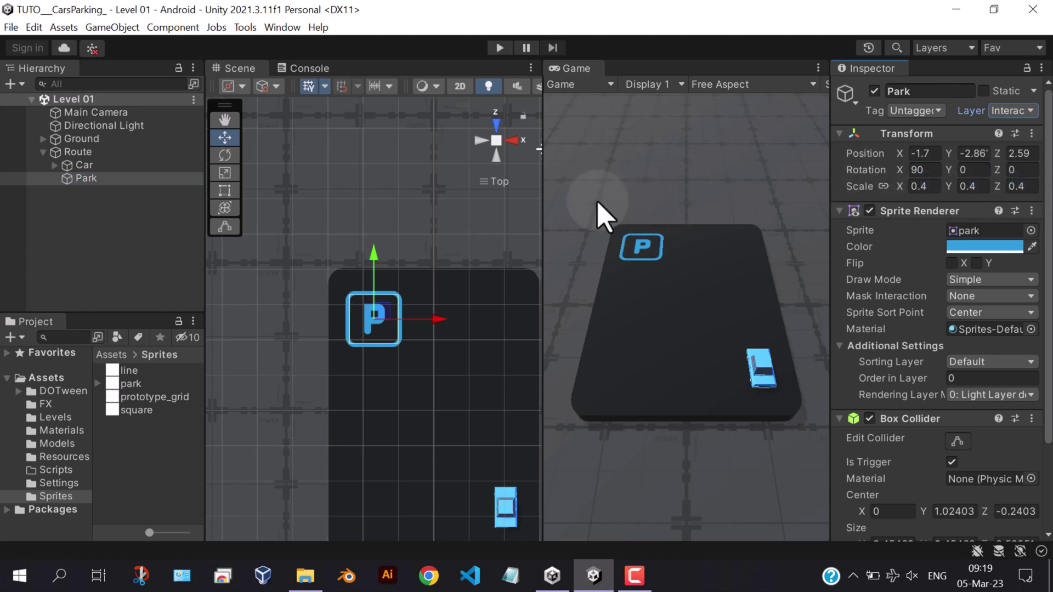
Create an empty child object named Line under Route.
{"action": "left_click", "coordinate": [133, 233]}
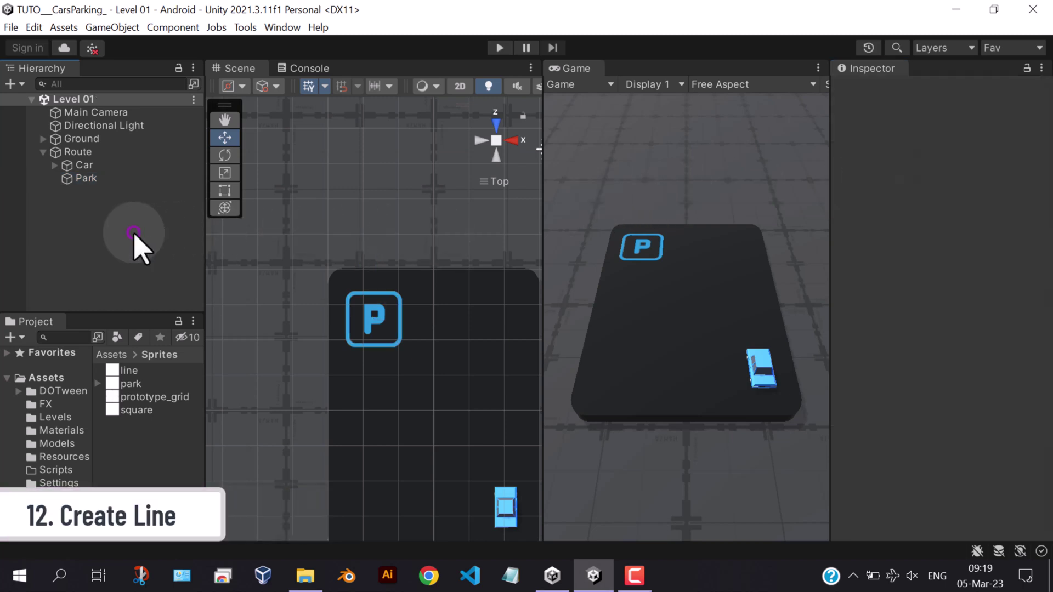
{"action": "left_click", "coordinate": [75, 155]}
{"action": "right_click", "coordinate": [75, 159]}
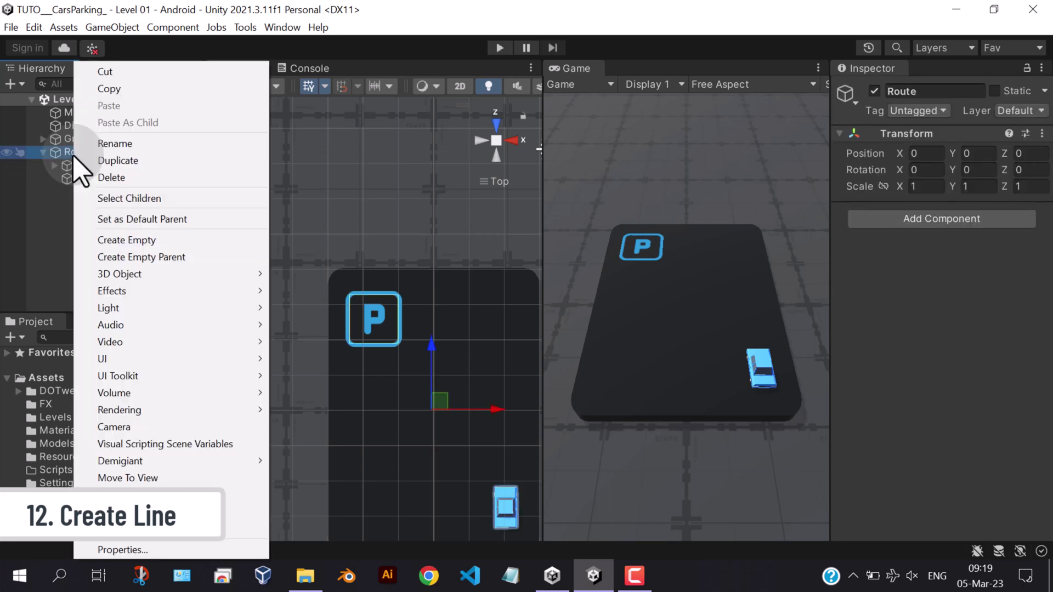
{"action": "left_click", "coordinate": [129, 239]}
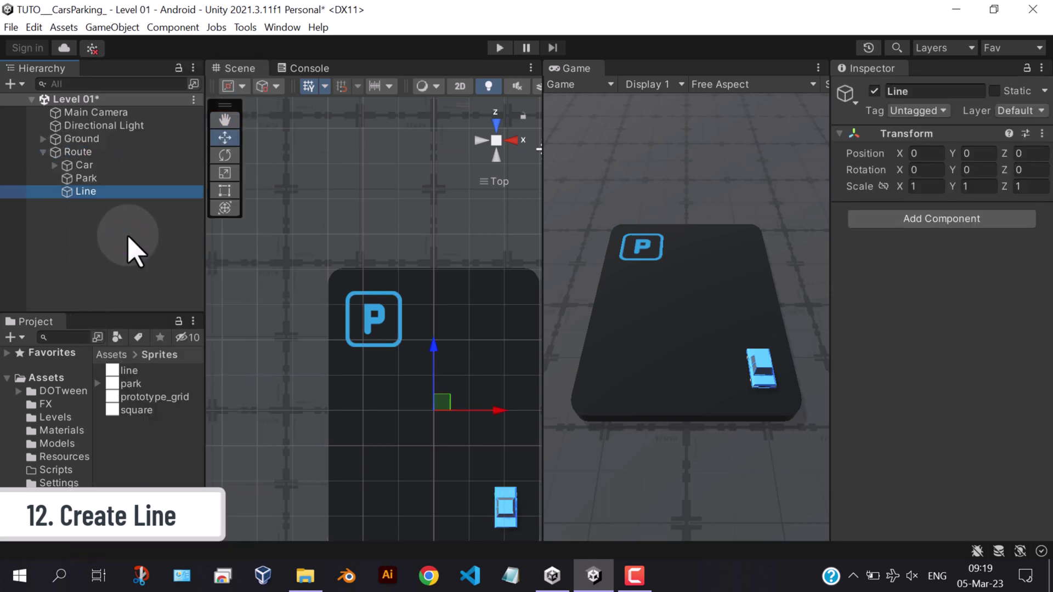
Add a Line Renderer component to the Line object.
{"action": "left_click", "coordinate": [908, 219]}
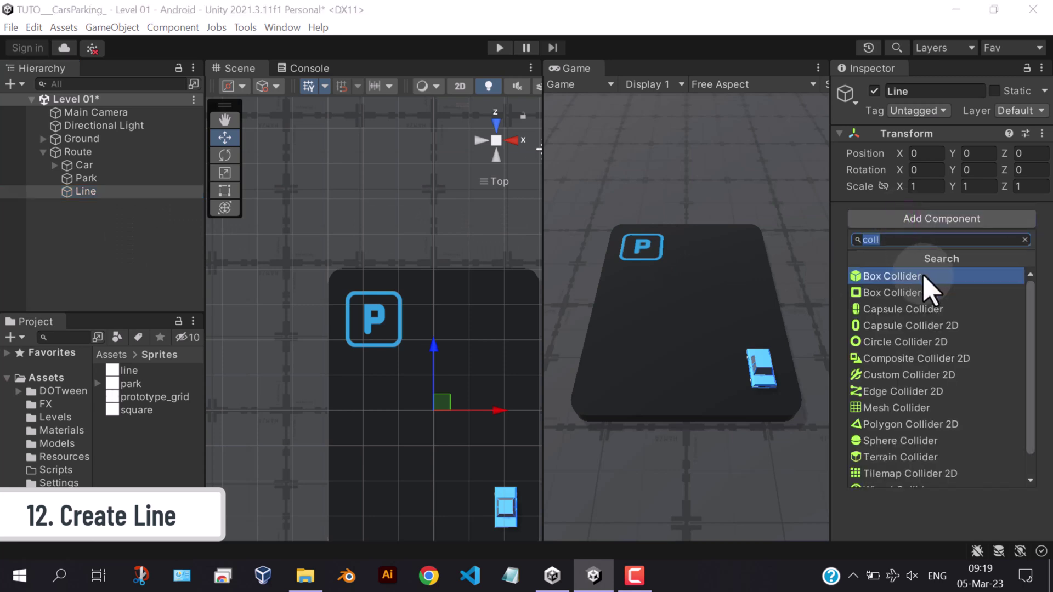
{"action": "type", "text": "lineren"}
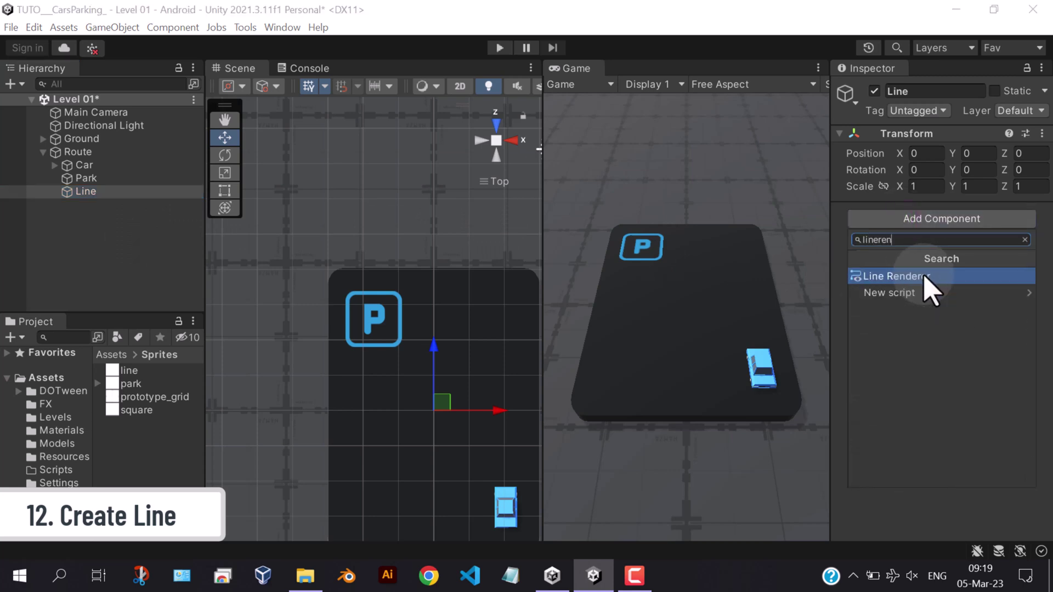
{"action": "left_click", "coordinate": [925, 277]}
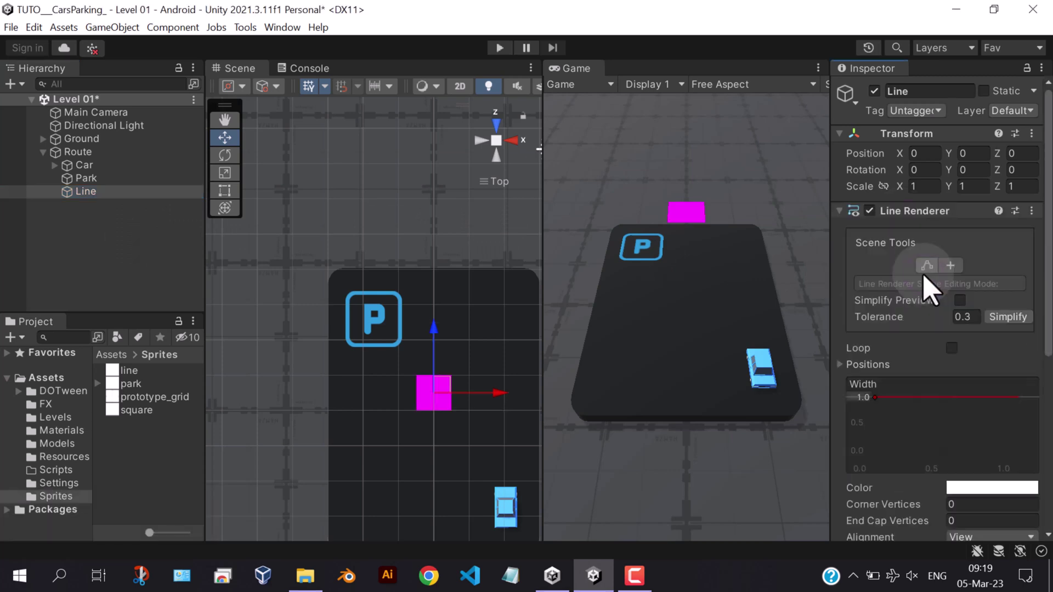
Set the Line Renderer's position at index 0 to X 1.96, Y -2.7, Z -2.9.
{"action": "scroll", "coordinate": [927, 318], "scroll_direction": "down", "scroll_amount": 5}
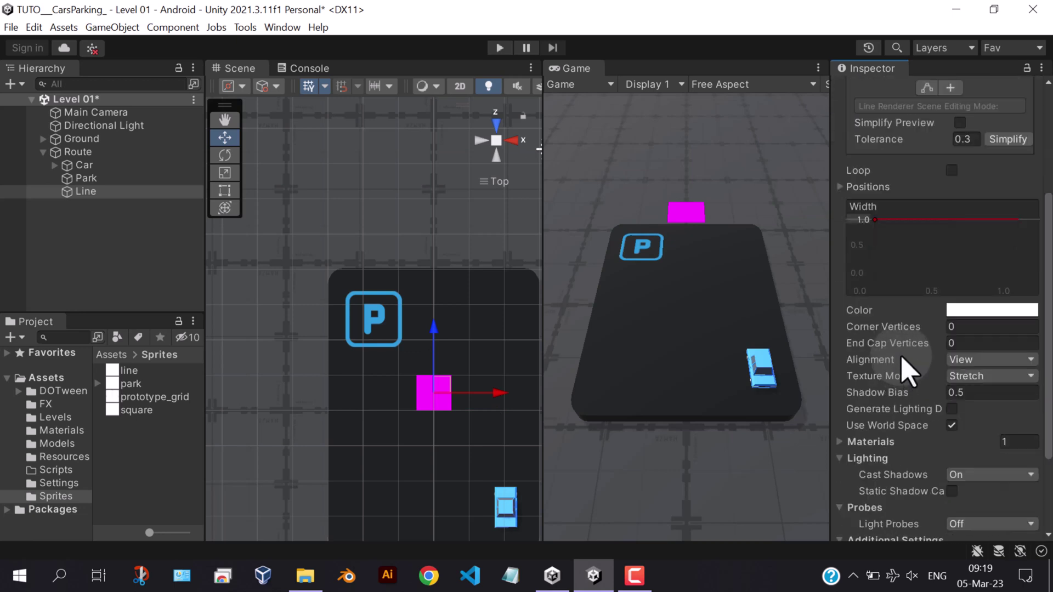
{"action": "scroll", "coordinate": [910, 346], "scroll_direction": "down", "scroll_amount": 1}
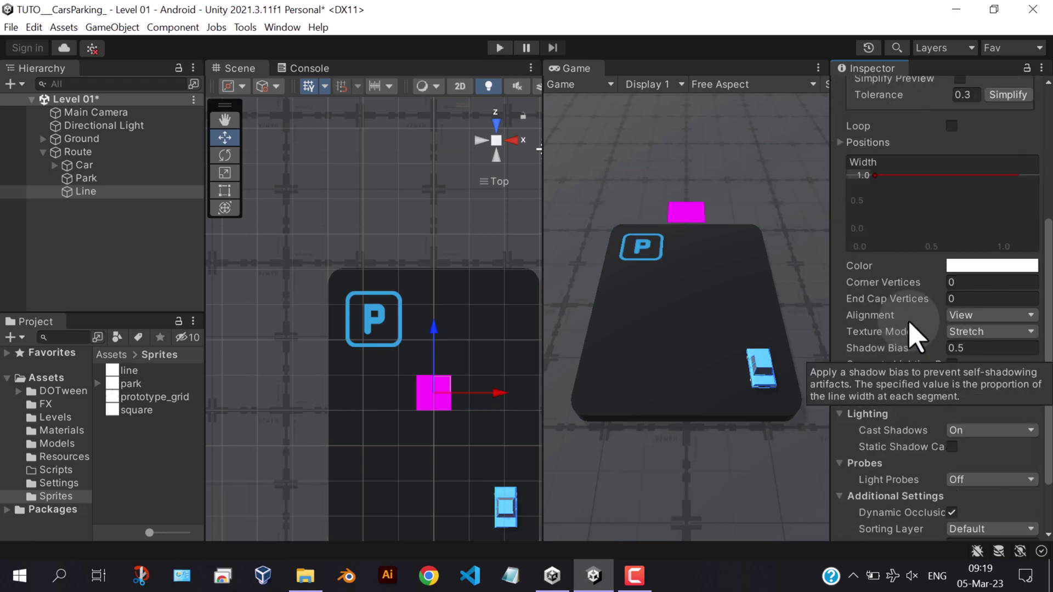
{"action": "left_click", "coordinate": [840, 142]}
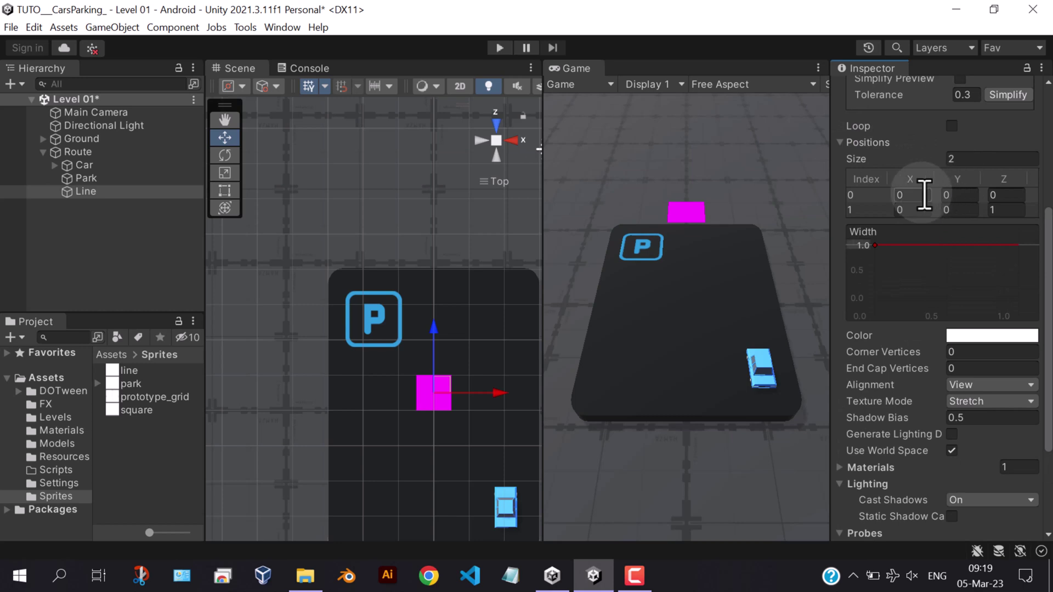
{"action": "type", "text": "1.96"}
{"action": "key", "text": "Tab"}
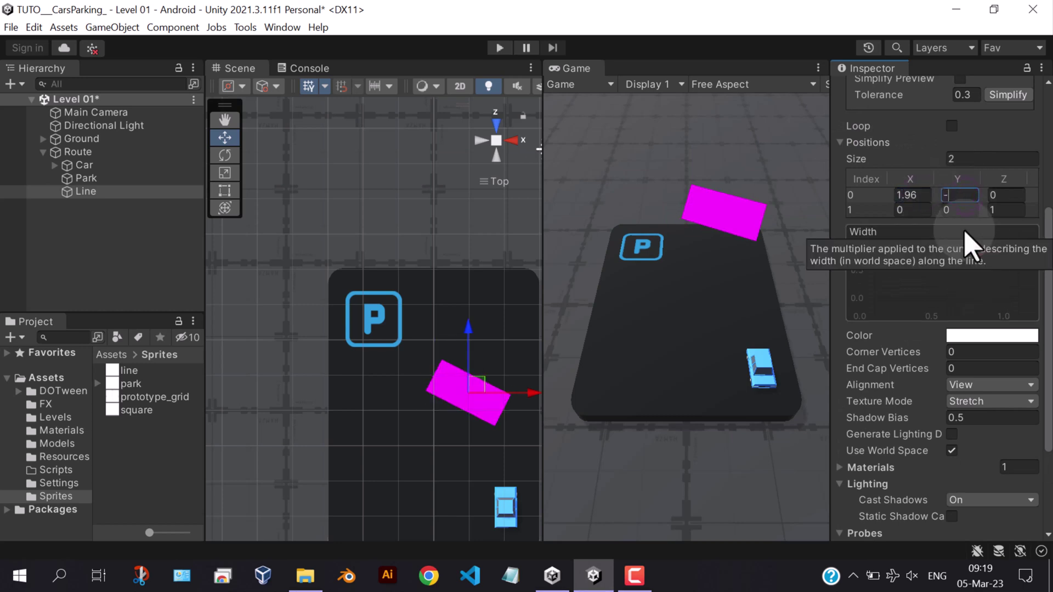
{"action": "type", "text": "-2.7"}
{"action": "key", "text": "Tab"}
{"action": "type", "text": "-2.9"}
{"action": "key", "text": "Tab"}
Set the Line Renderer's position at index 1 to X 0.53, Y -2.7, Z 3.71.
{"action": "type", "text": "0.53"}
{"action": "left_click", "coordinate": [959, 210]}
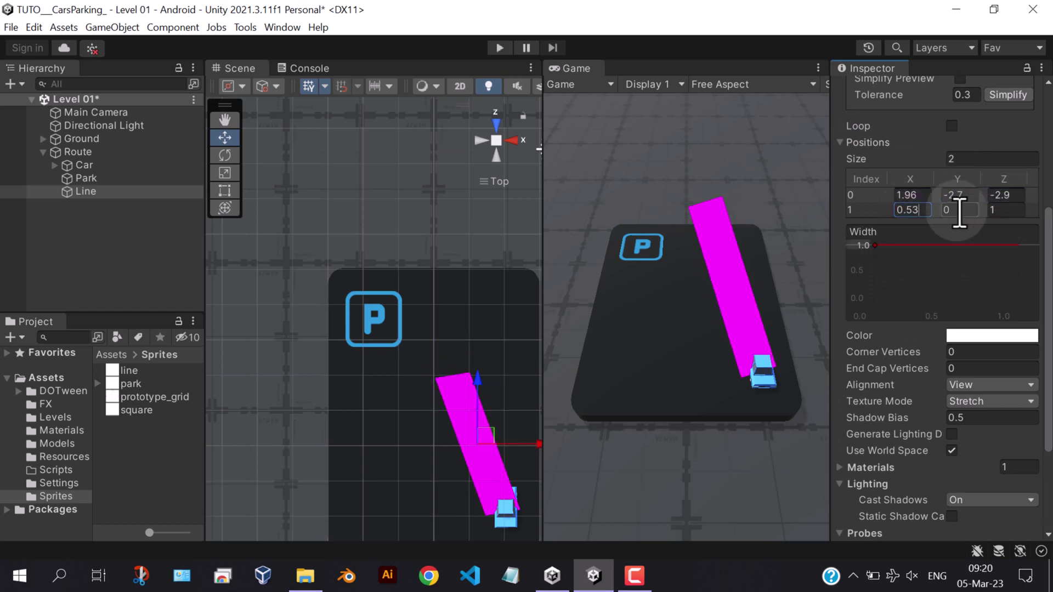
{"action": "type", "text": "-2.7"}
{"action": "key", "text": "Tab"}
{"action": "type", "text": "3.71"}
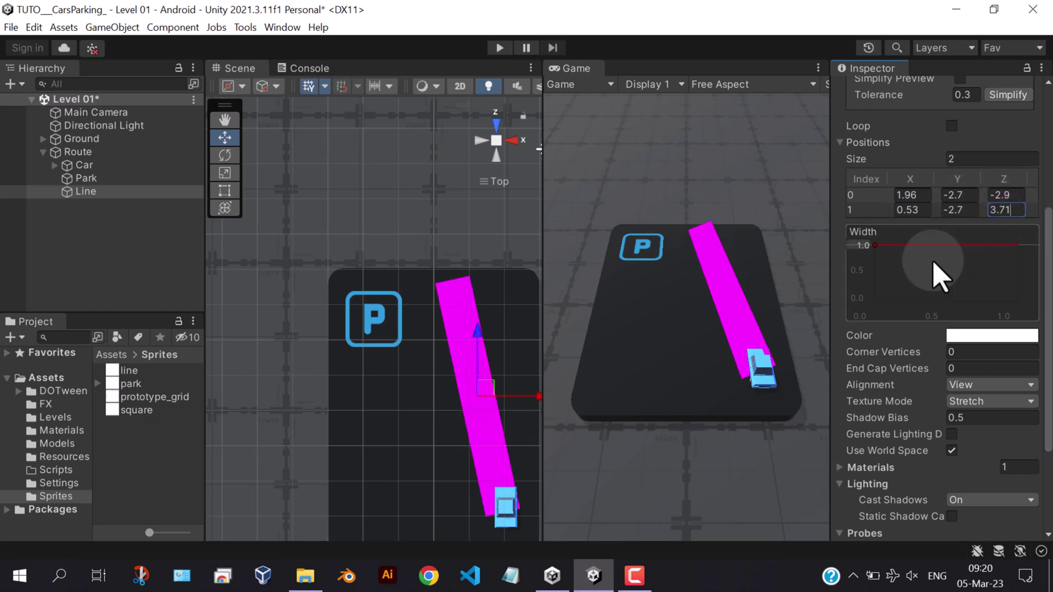
Edit the line's points in the scene, moving the end onto Park at about X -1.66, Z 2.66 and the start onto the car at about X 2.05, Z -2.71.
{"action": "scroll", "coordinate": [956, 216], "scroll_direction": "up", "scroll_amount": 3}
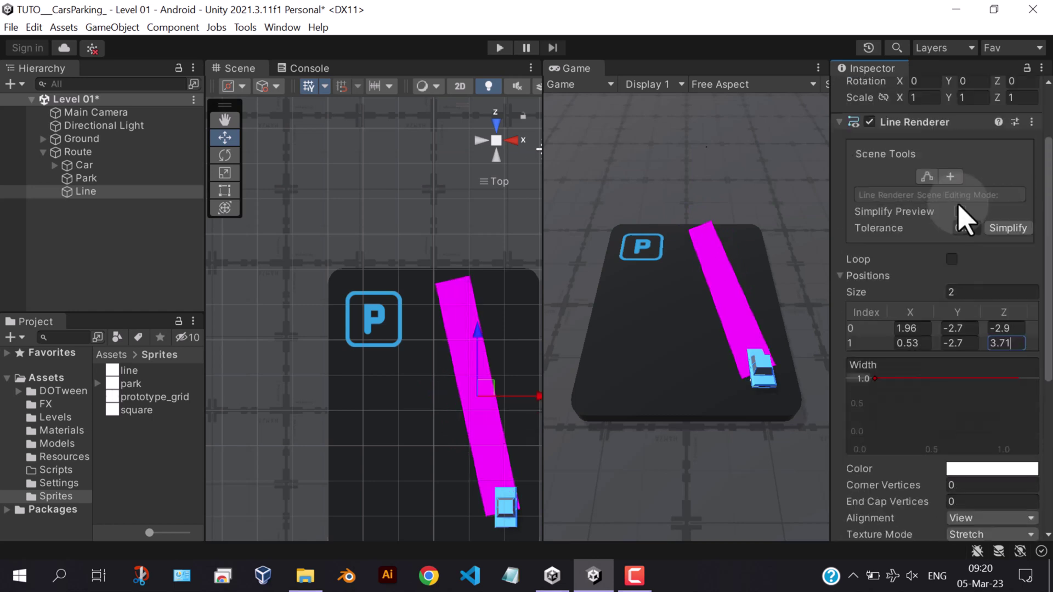
{"action": "left_click", "coordinate": [927, 176]}
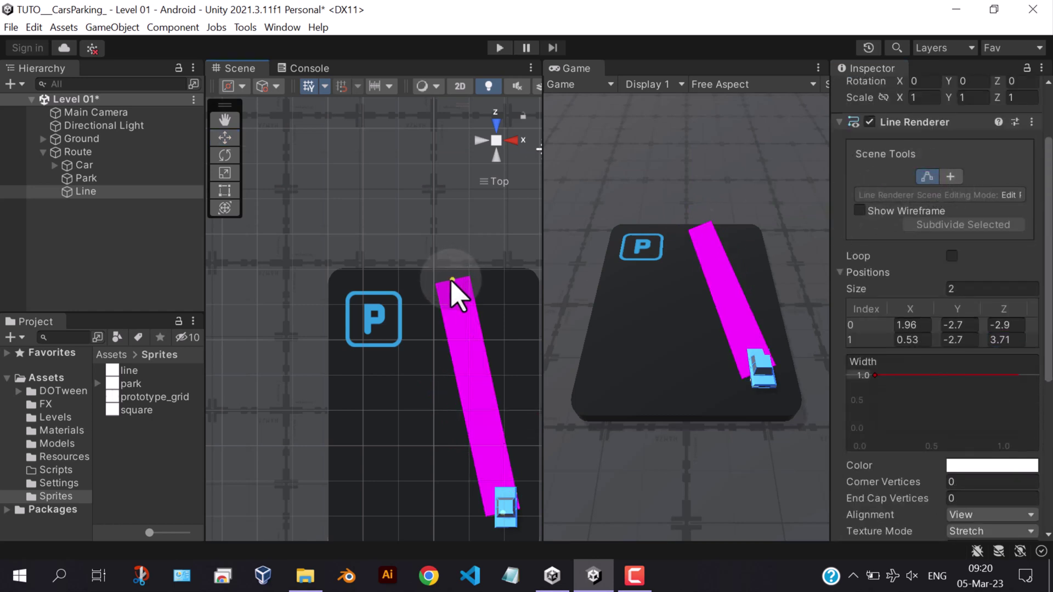
{"action": "left_click_drag", "start_coordinate": [453, 281], "coordinate": [391, 326]}
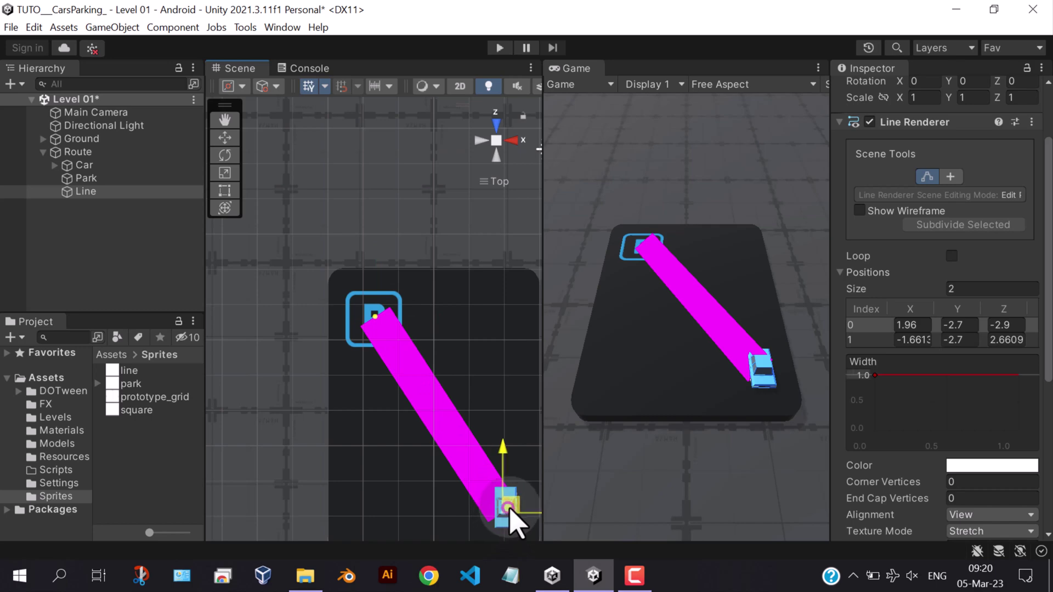
{"action": "left_click_drag", "start_coordinate": [509, 507], "coordinate": [517, 510]}
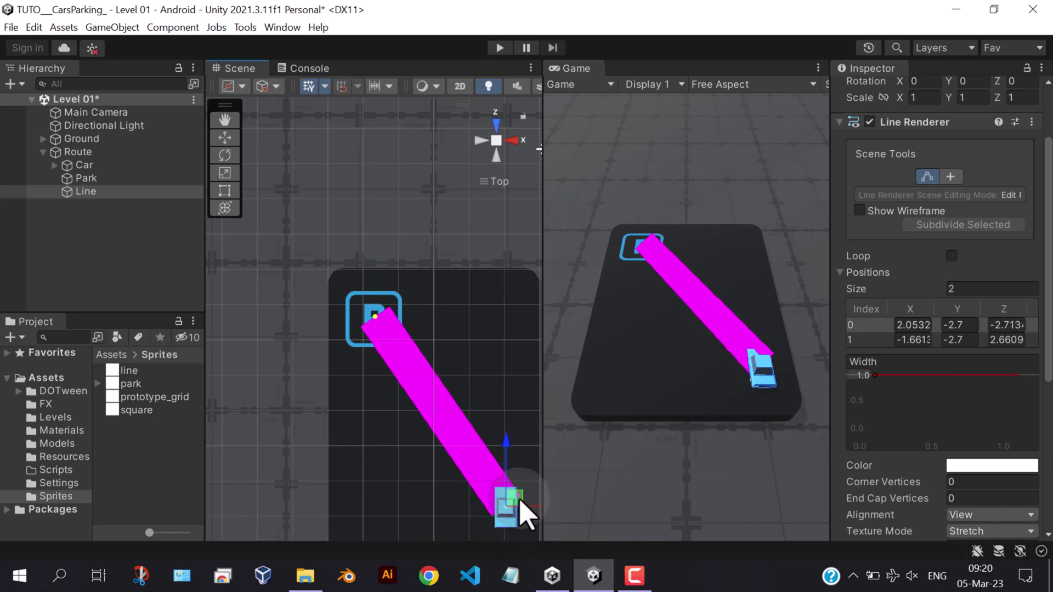
Reduce the line's width to slightly below 0.5 and set its corner and end cap vertices to 2.
{"action": "left_click_drag", "start_coordinate": [463, 489], "coordinate": [449, 383], "text": "alt"}
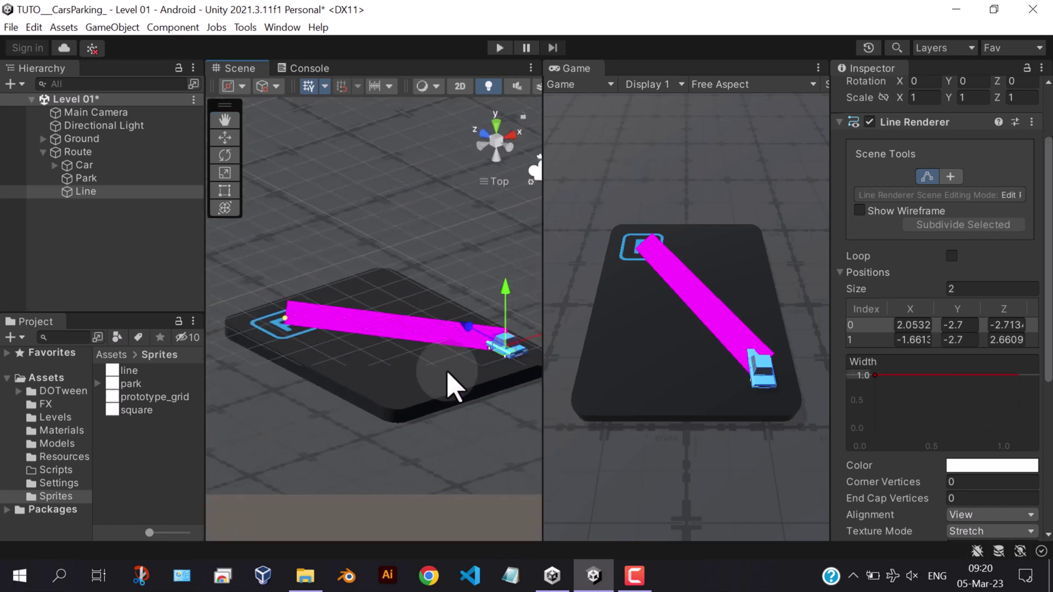
{"action": "scroll", "coordinate": [451, 387], "scroll_direction": "up", "scroll_amount": 2}
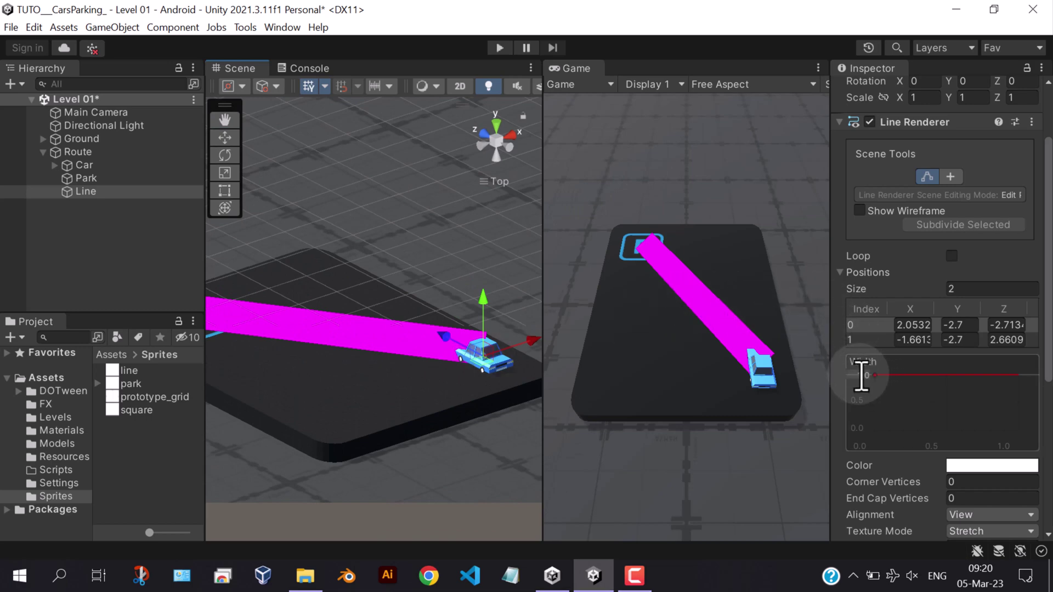
{"action": "left_click_drag", "start_coordinate": [880, 376], "coordinate": [875, 407]}
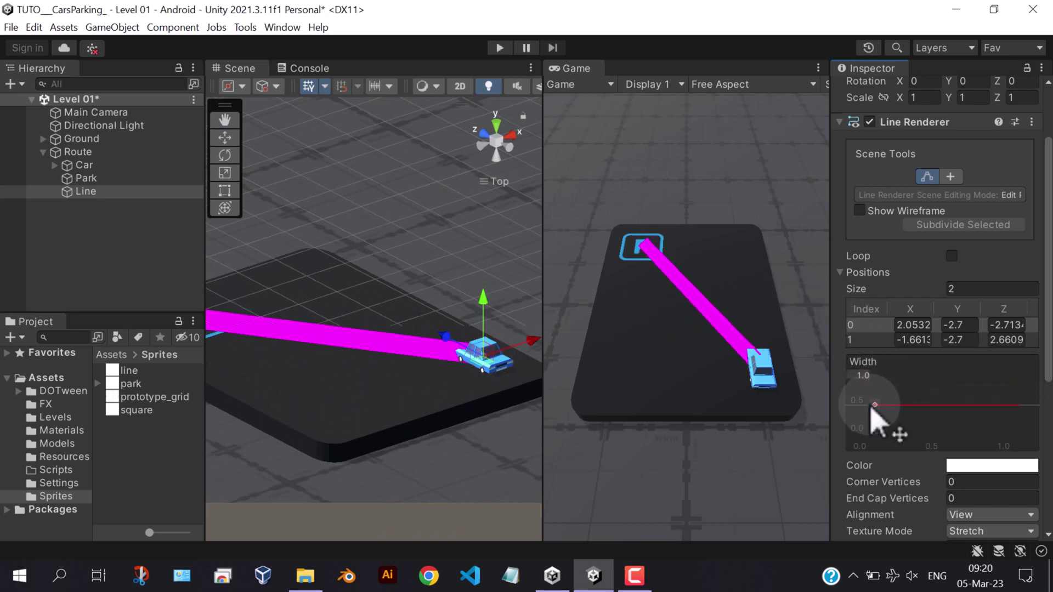
{"action": "scroll", "coordinate": [926, 395], "scroll_direction": "down", "scroll_amount": 3}
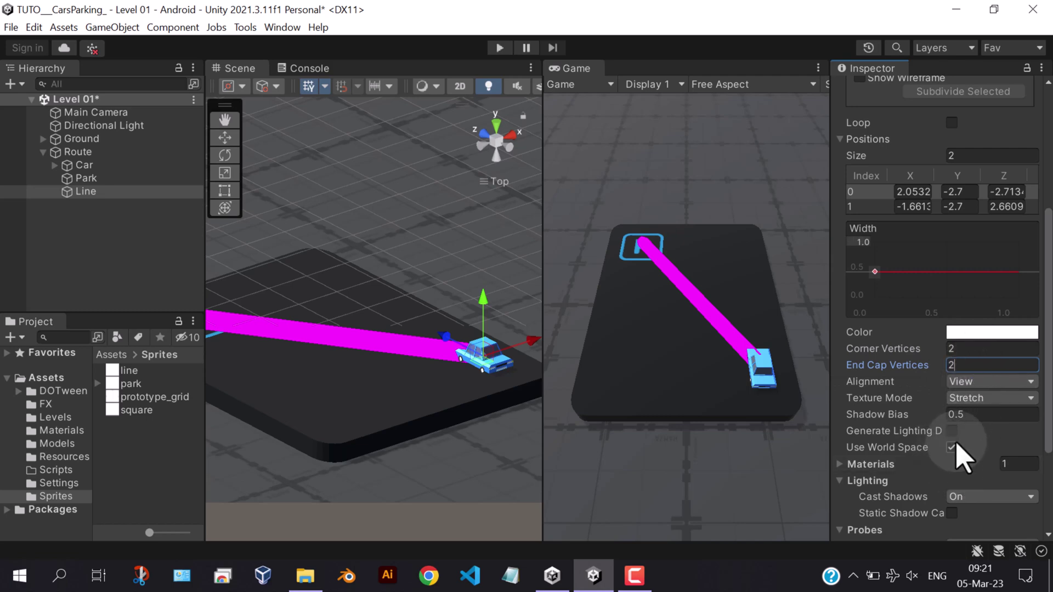
Show the Line Renderer's material slot and create a new material named Line in the Materials folder.
{"action": "left_click", "coordinate": [845, 465]}
{"action": "scroll", "coordinate": [963, 470], "scroll_direction": "down", "scroll_amount": 2}
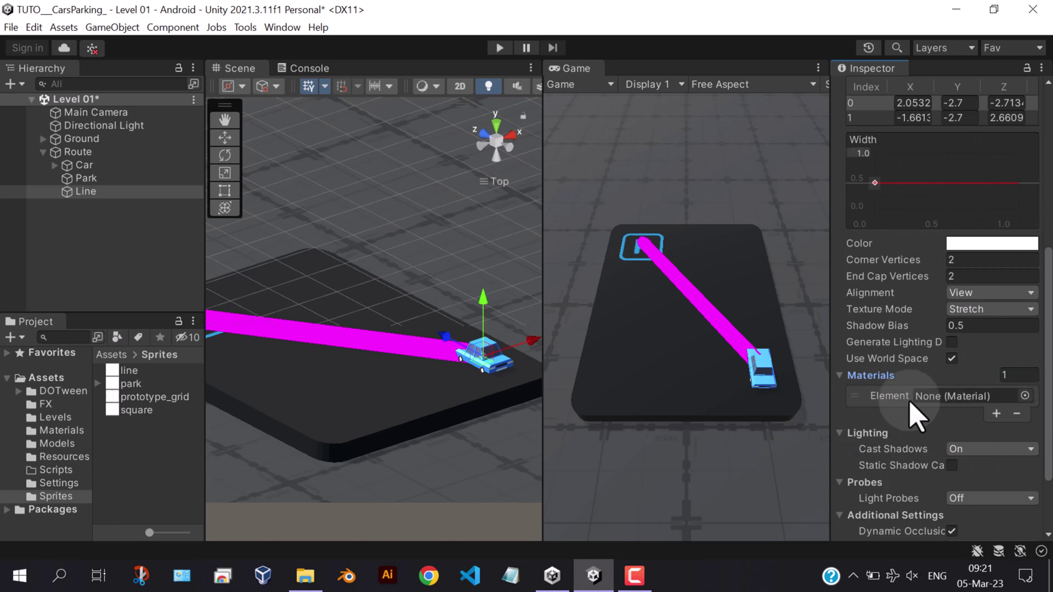
{"action": "left_click", "coordinate": [63, 430]}
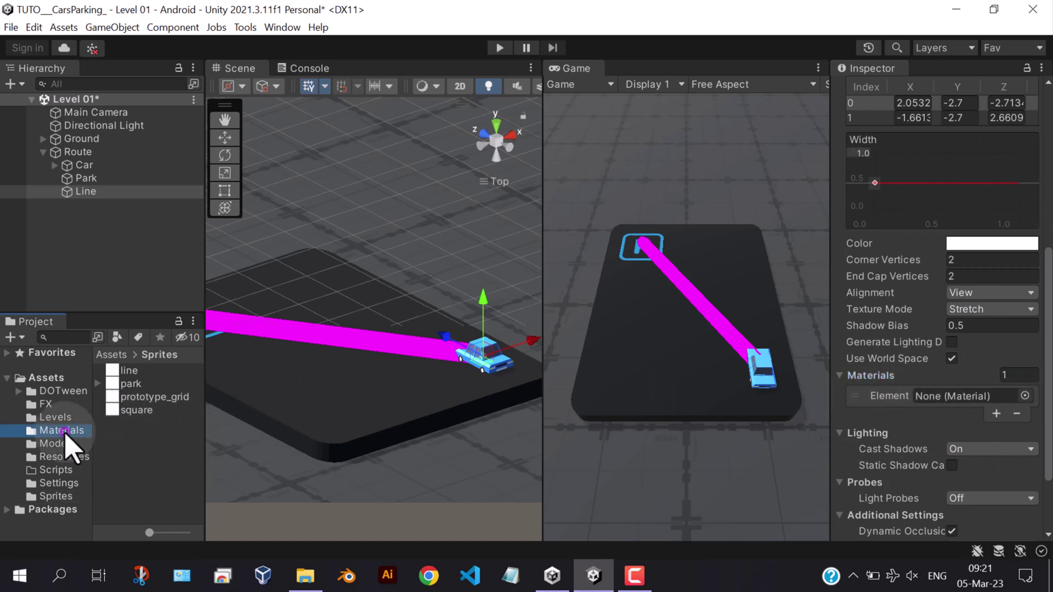
{"action": "right_click", "coordinate": [135, 432]}
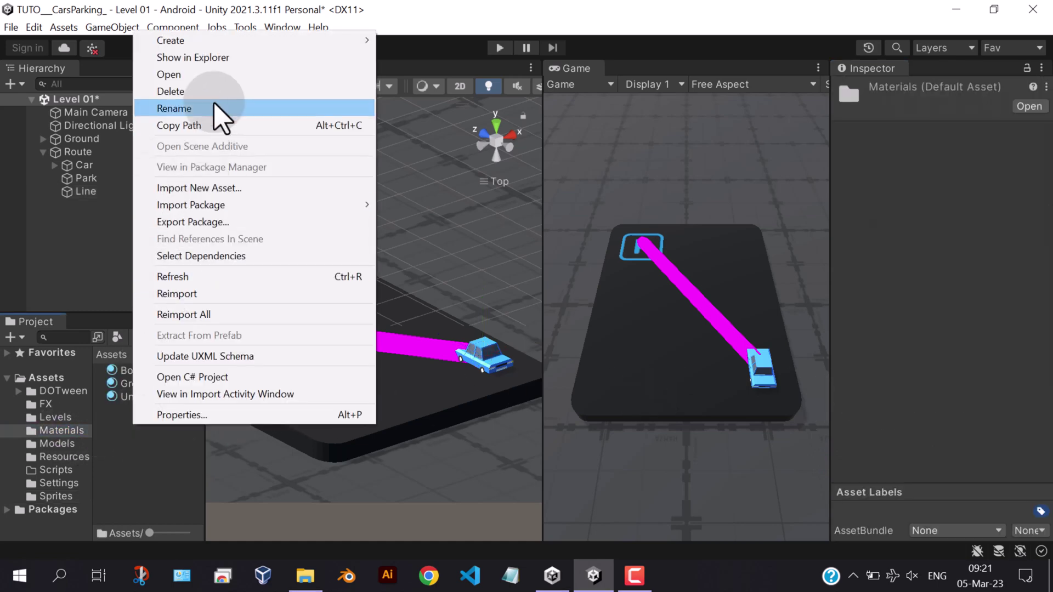
{"action": "left_click", "coordinate": [241, 42]}
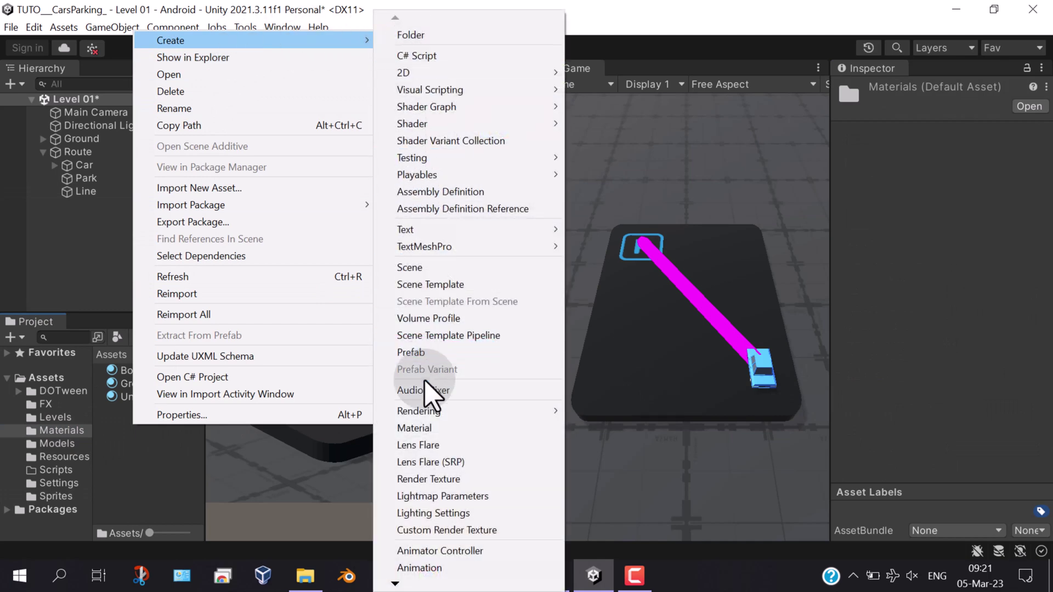
{"action": "left_click", "coordinate": [417, 427]}
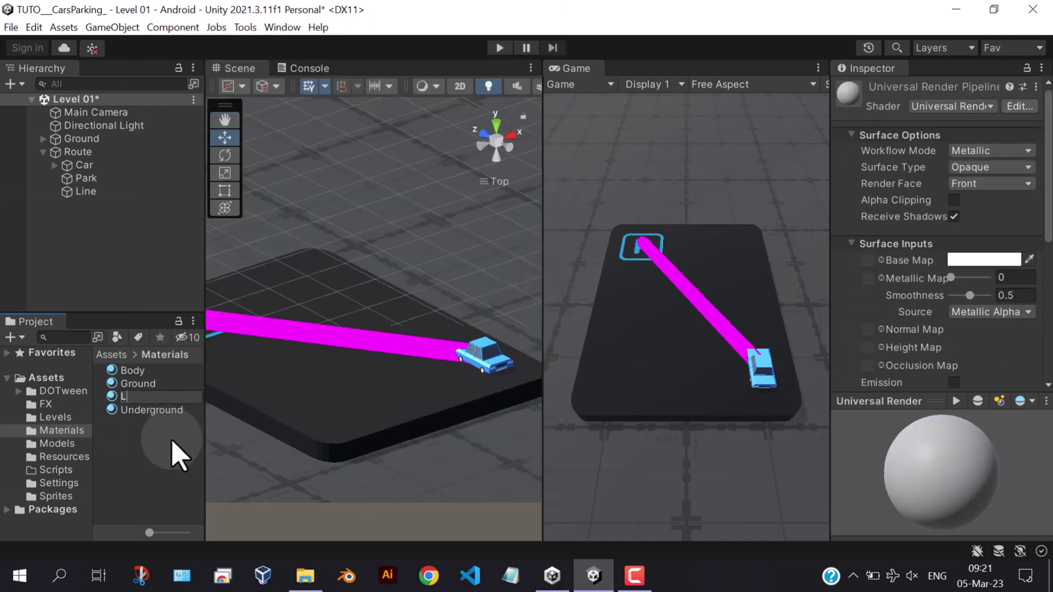
{"action": "key", "text": "Return"}
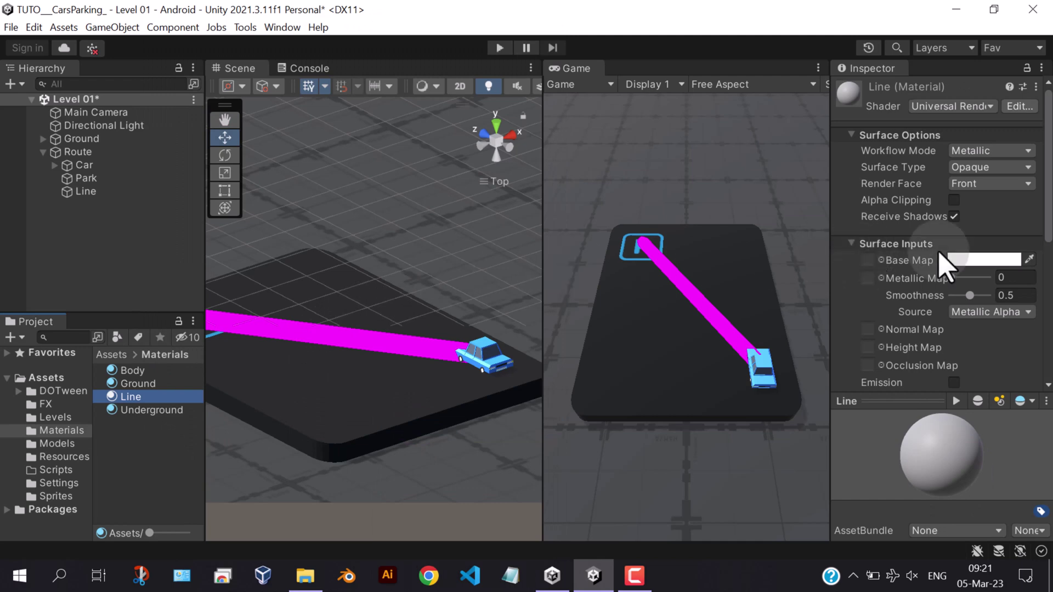
Set the Line material's workflow mode to Specular and its surface type to Transparent.
{"action": "left_click", "coordinate": [980, 149]}
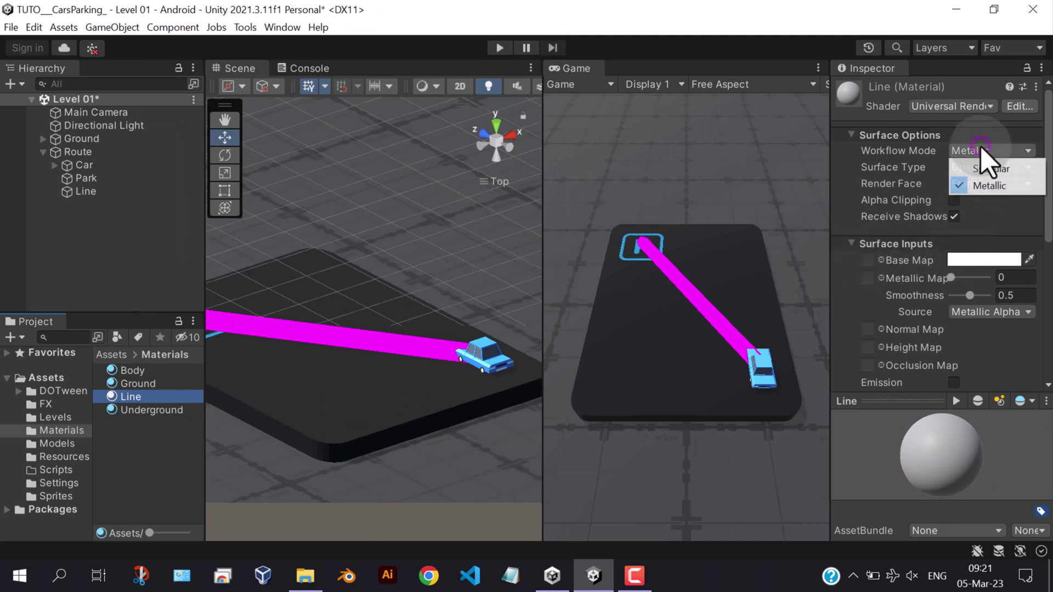
{"action": "left_click", "coordinate": [995, 169]}
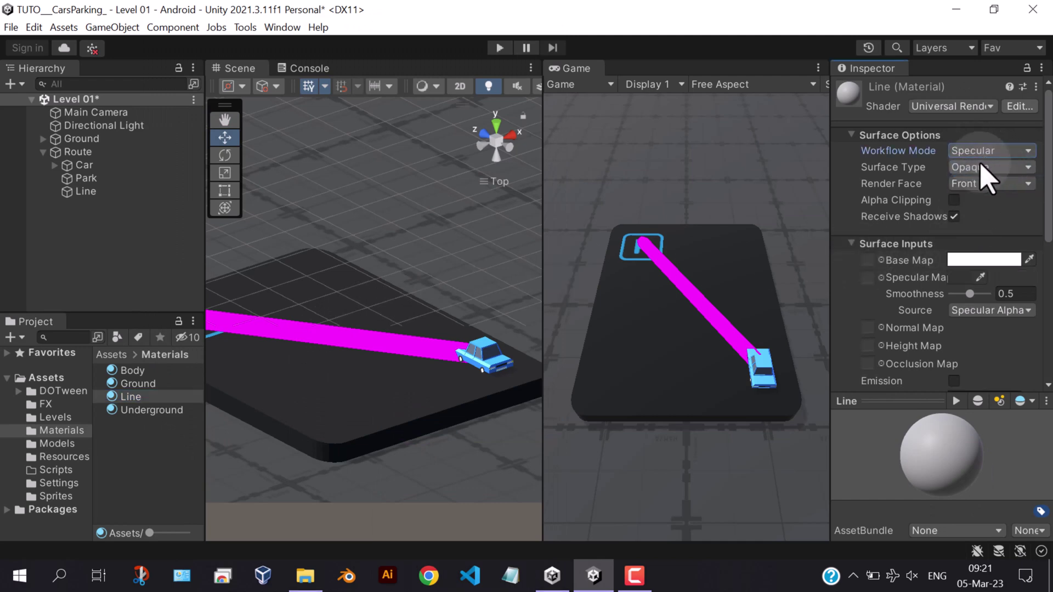
{"action": "left_click", "coordinate": [982, 167]}
{"action": "left_click", "coordinate": [990, 202]}
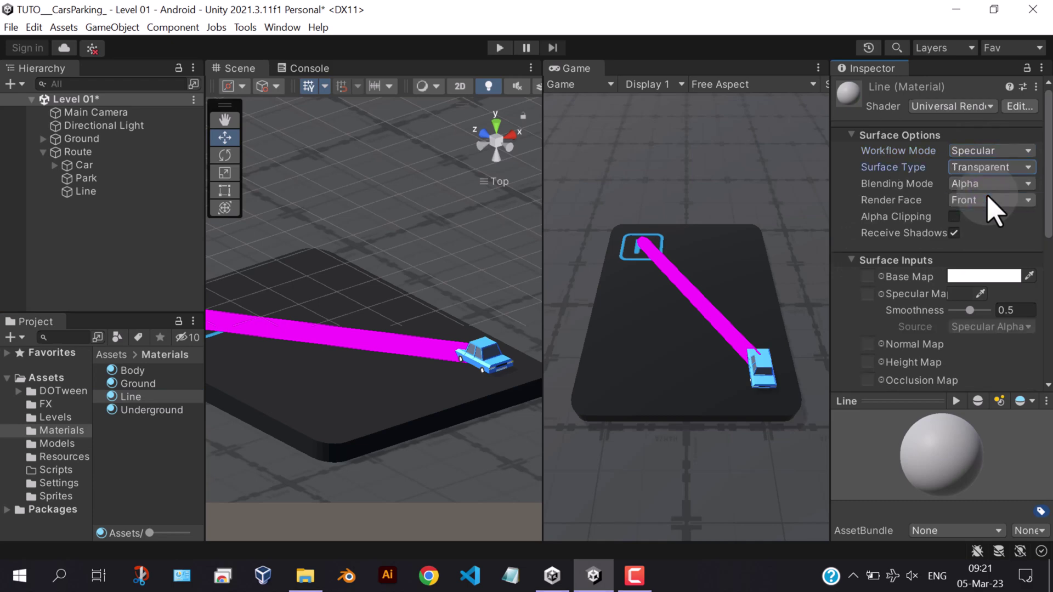
Change the Line material's base map colour to a bright, saturated blue.
{"action": "scroll", "coordinate": [982, 233], "scroll_direction": "down", "scroll_amount": 2}
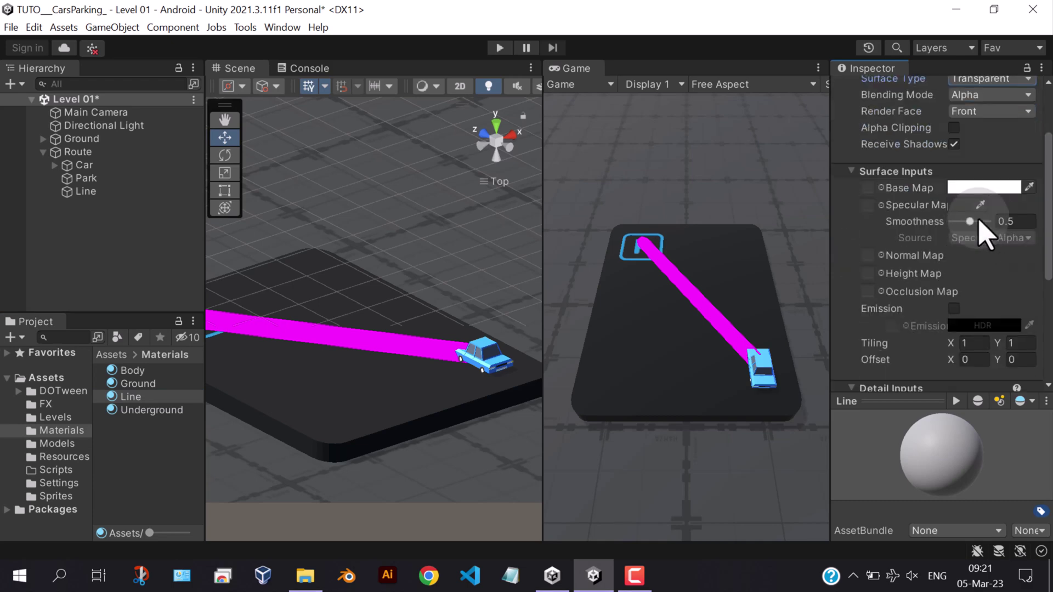
{"action": "left_click", "coordinate": [987, 190]}
{"action": "left_click", "coordinate": [899, 343]}
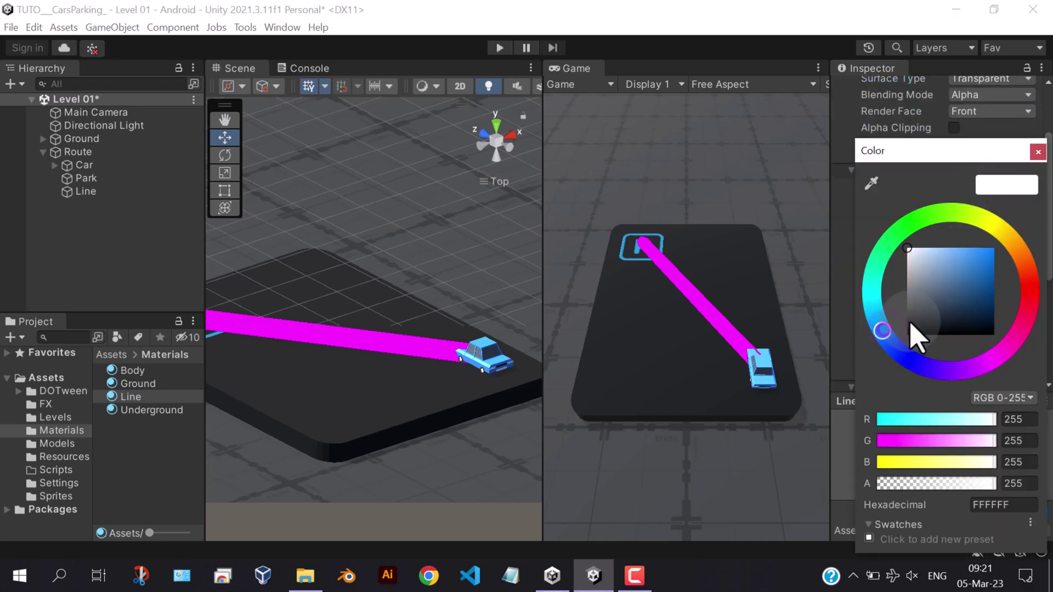
{"action": "left_click", "coordinate": [992, 249]}
{"action": "left_click", "coordinate": [1038, 152]}
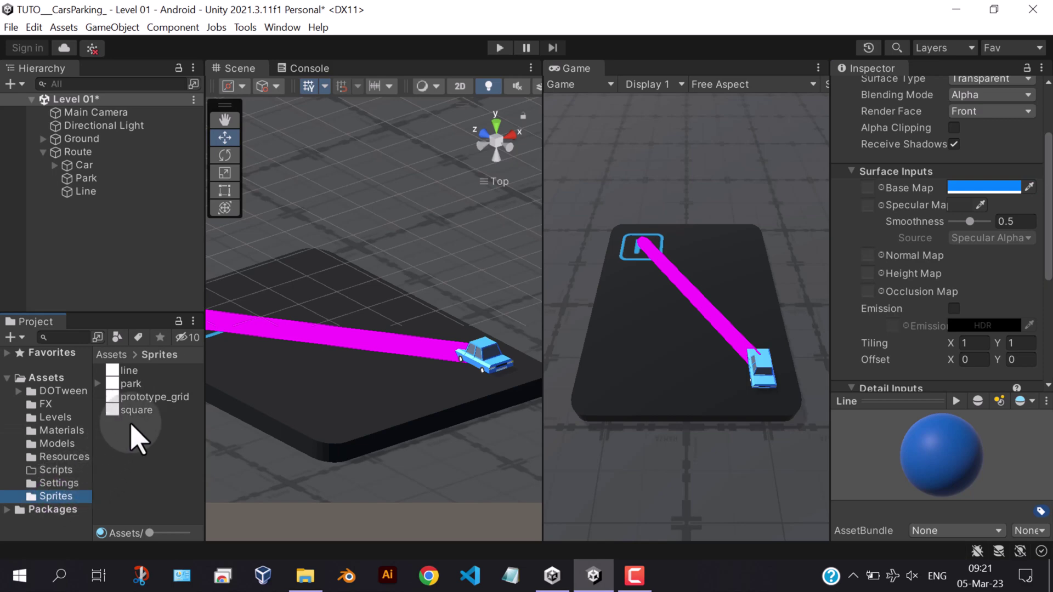
Assign the line sprite as the Line material's base map texture and set its smoothness to 0.
{"action": "left_click_drag", "start_coordinate": [123, 375], "coordinate": [869, 184]}
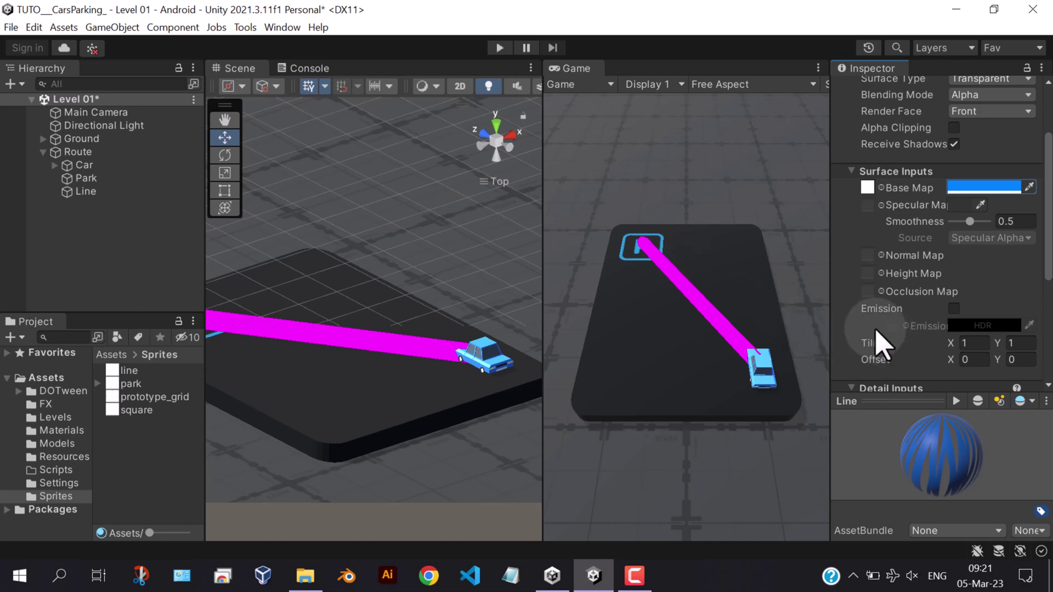
{"action": "left_click_drag", "start_coordinate": [967, 220], "coordinate": [940, 223]}
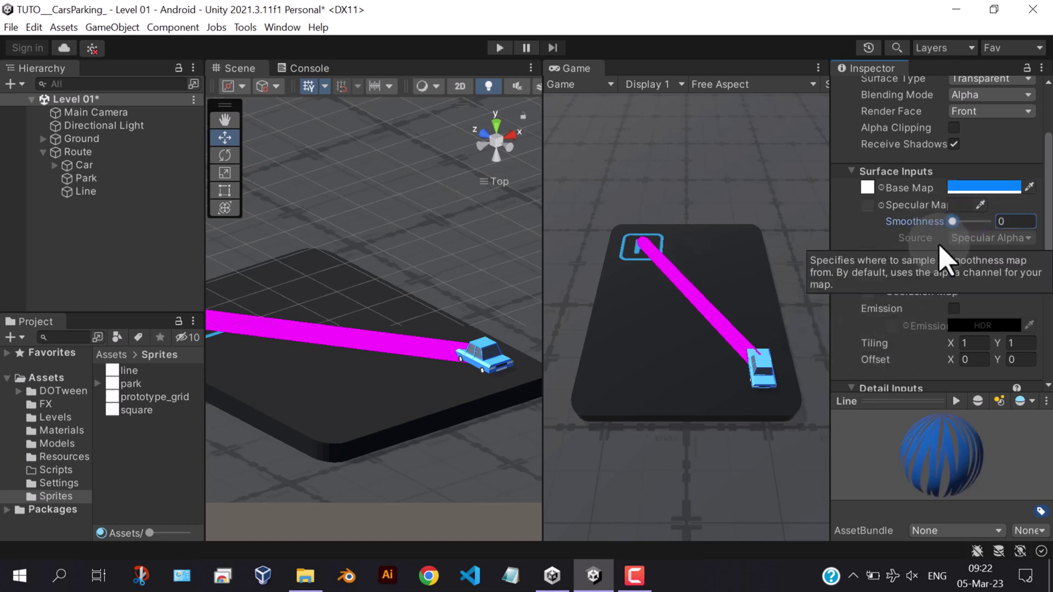
{"action": "scroll", "coordinate": [971, 299], "scroll_direction": "down", "scroll_amount": 2}
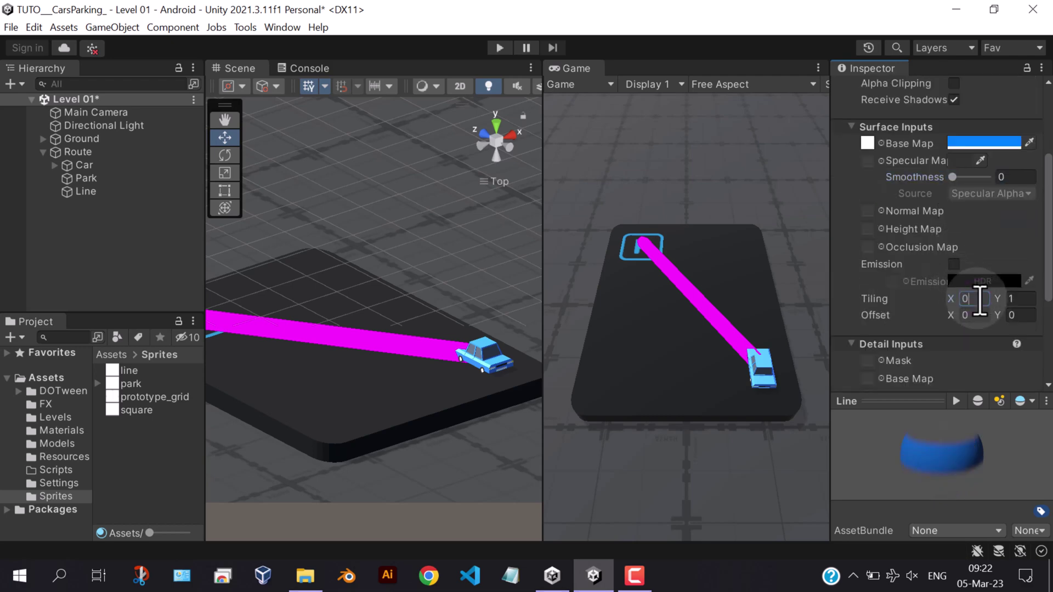
Set the Line material's X tiling to 0.89 and assign the material to the Line object's Line Renderer.
{"action": "type", "text": "9"}
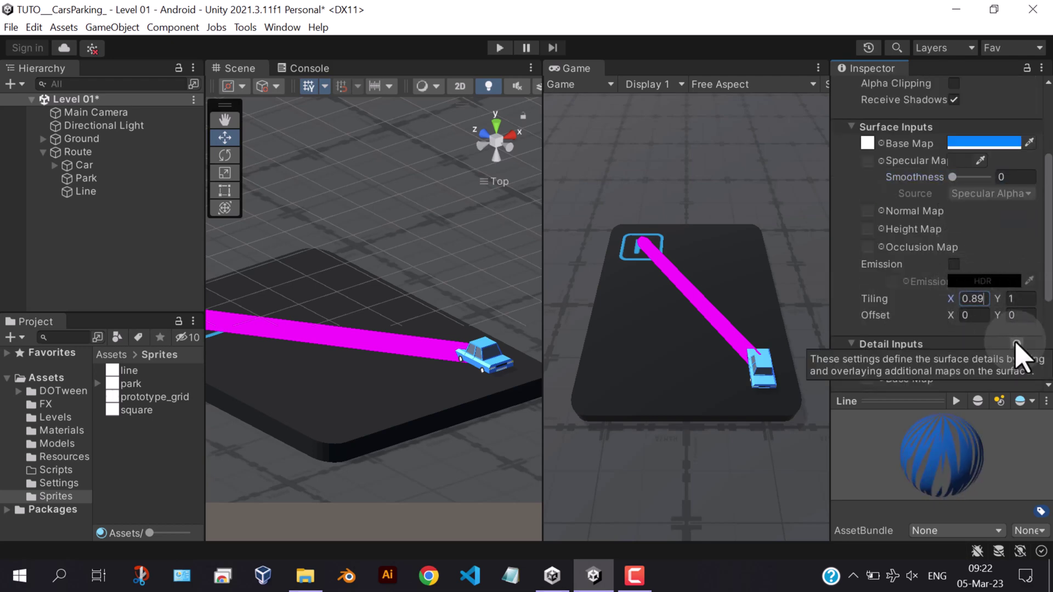
{"action": "left_click", "coordinate": [87, 192]}
{"action": "scroll", "coordinate": [960, 398], "scroll_direction": "down", "scroll_amount": 5}
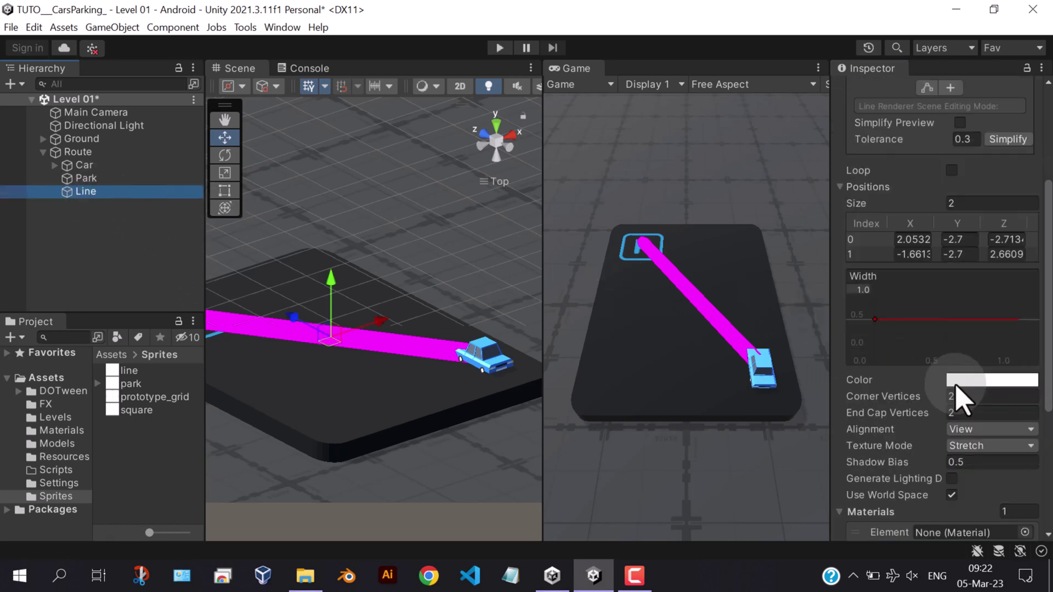
{"action": "scroll", "coordinate": [957, 384], "scroll_direction": "down", "scroll_amount": 1}
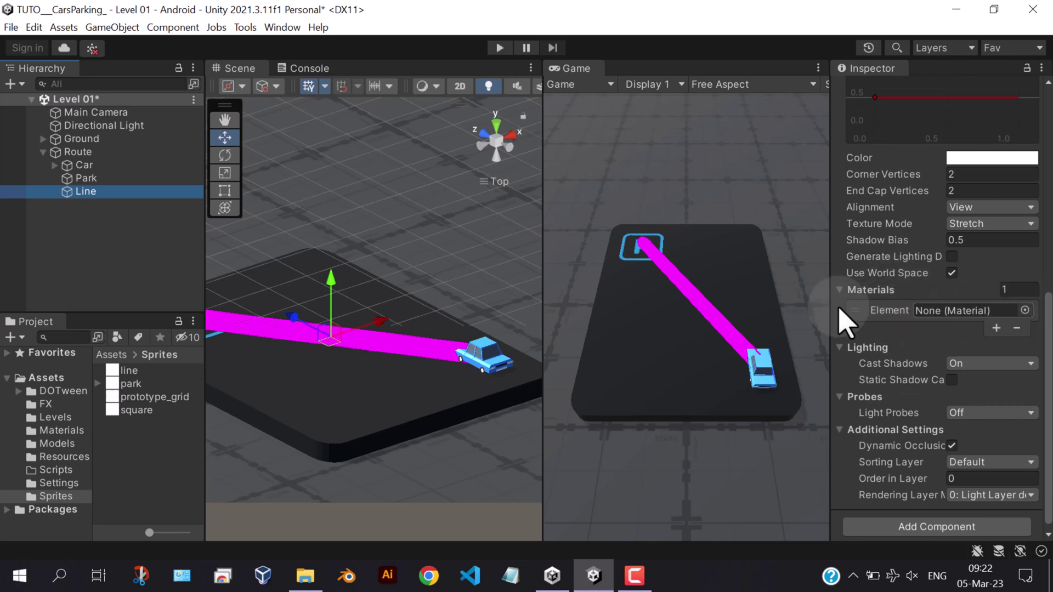
{"action": "left_click", "coordinate": [61, 430]}
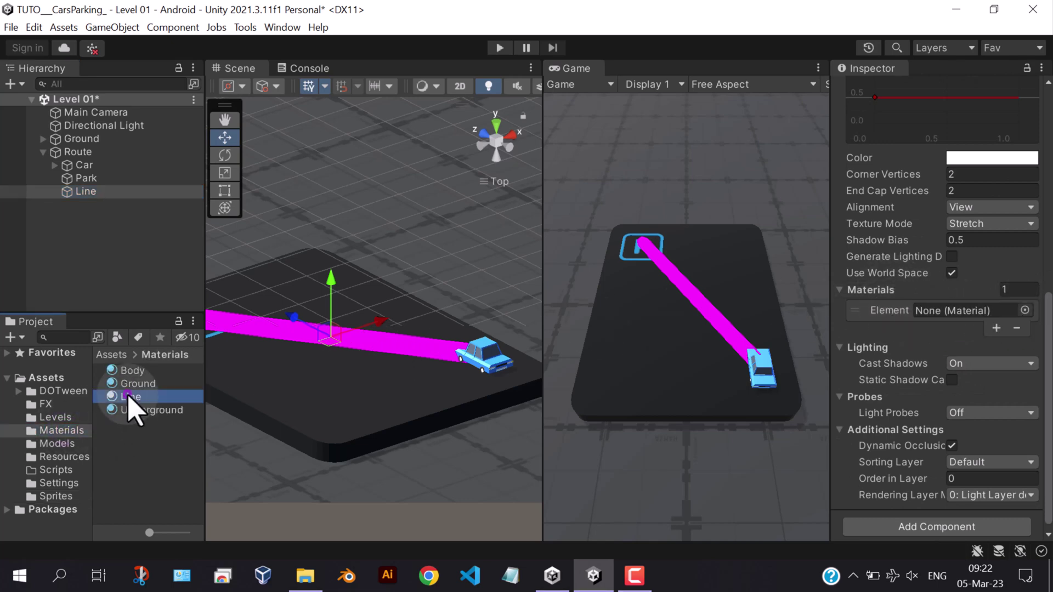
{"action": "left_click_drag", "start_coordinate": [132, 400], "coordinate": [936, 315]}
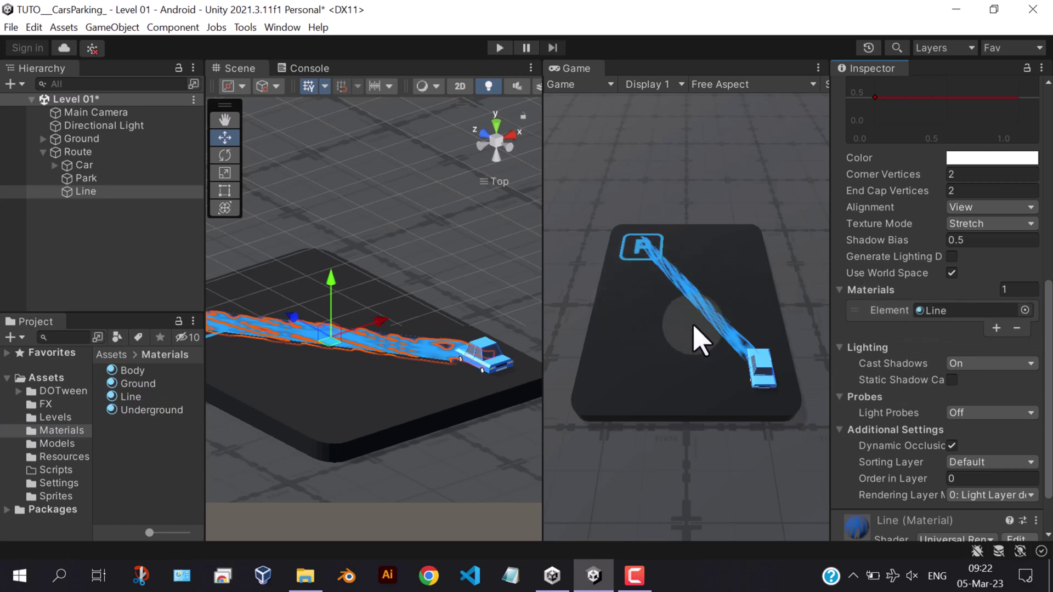
Increase the Line material's X tiling to about 5.15.
{"action": "left_click", "coordinate": [131, 397]}
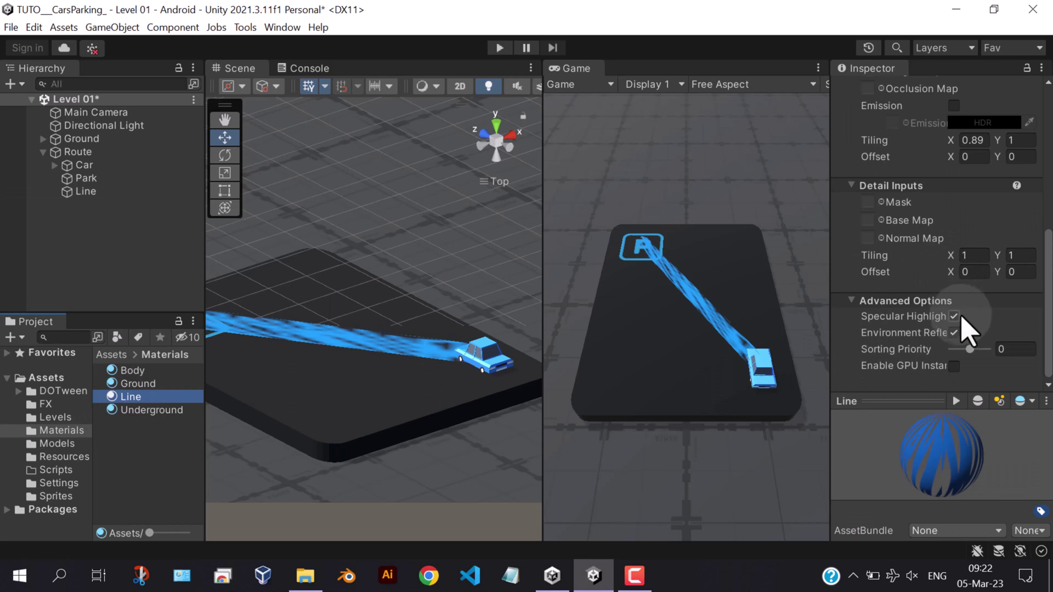
{"action": "scroll", "coordinate": [971, 334], "scroll_direction": "up", "scroll_amount": 2}
{"action": "left_click_drag", "start_coordinate": [950, 184], "coordinate": [33, 200]}
Make the Line material's base map colour semi-transparent with alpha 74 and shift its blue to 0086FF.
{"action": "scroll", "coordinate": [967, 244], "scroll_direction": "up", "scroll_amount": 3}
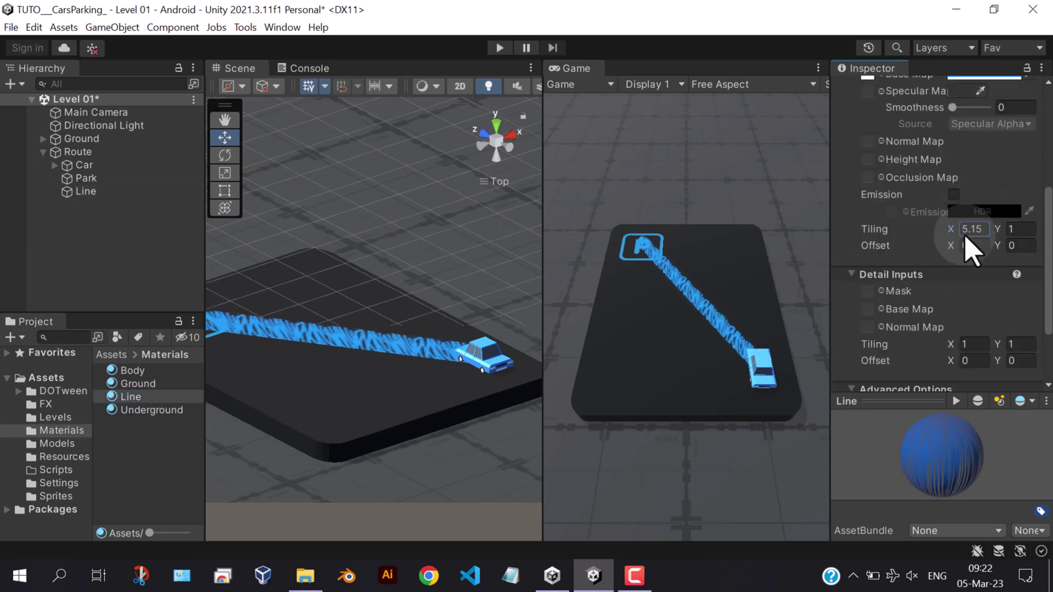
{"action": "left_click", "coordinate": [969, 164]}
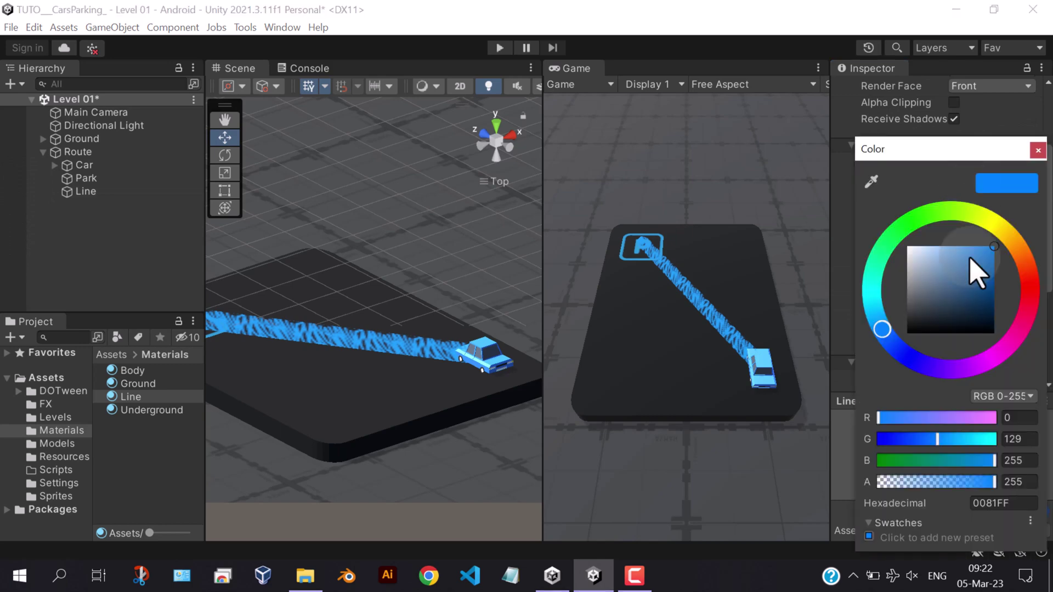
{"action": "left_click", "coordinate": [953, 481]}
{"action": "left_click_drag", "start_coordinate": [937, 486], "coordinate": [916, 493]}
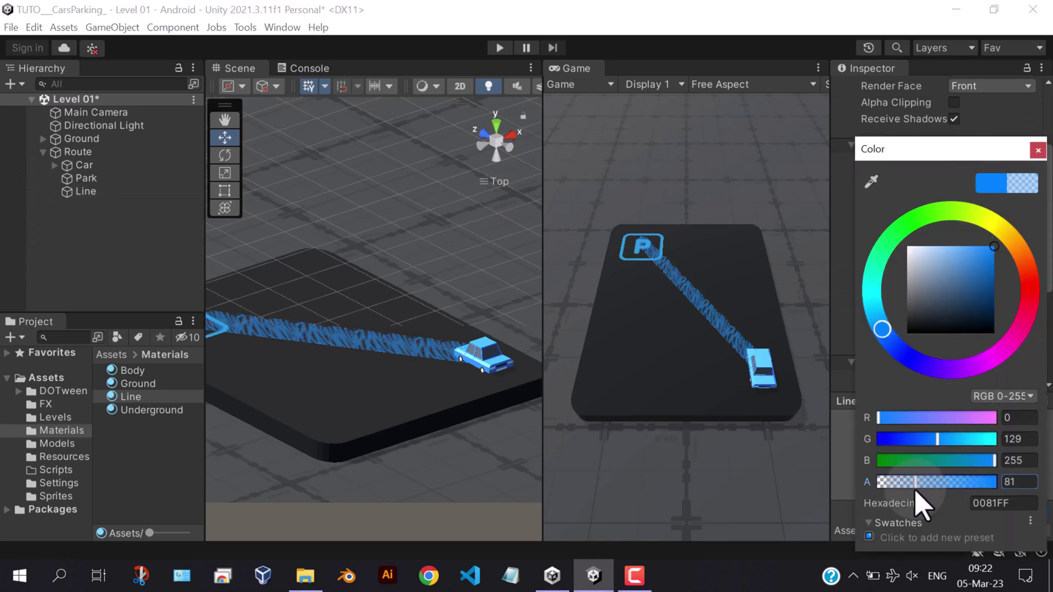
{"action": "left_click_drag", "start_coordinate": [880, 329], "coordinate": [881, 328]}
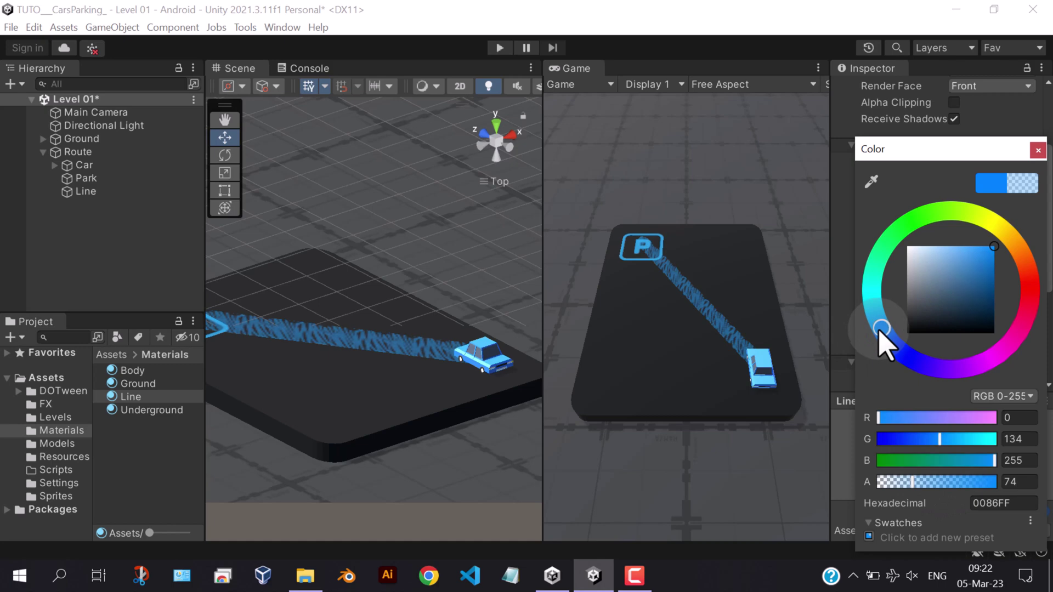
{"action": "left_click", "coordinate": [1038, 151]}
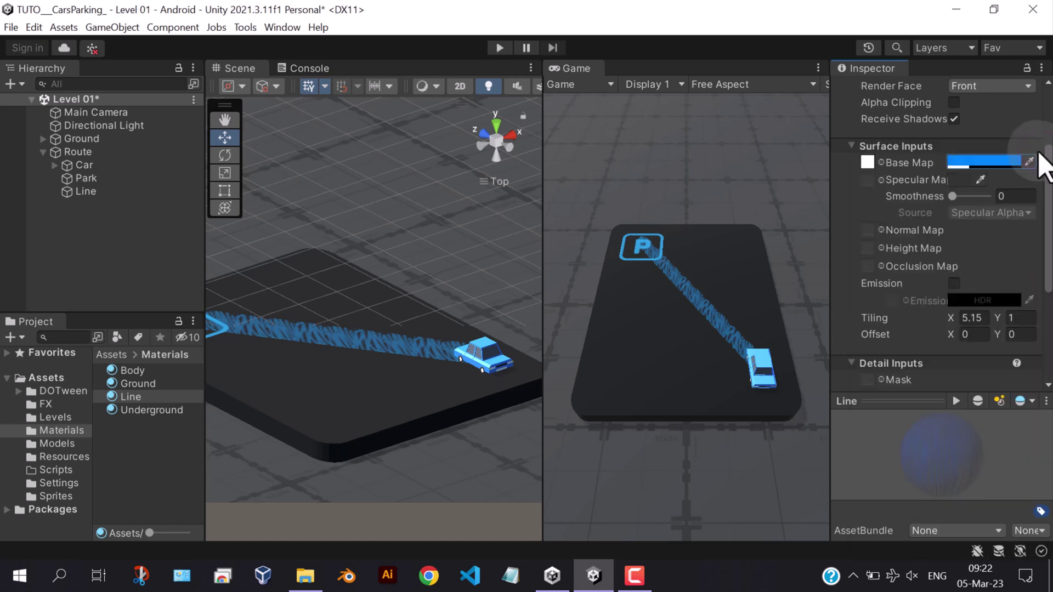